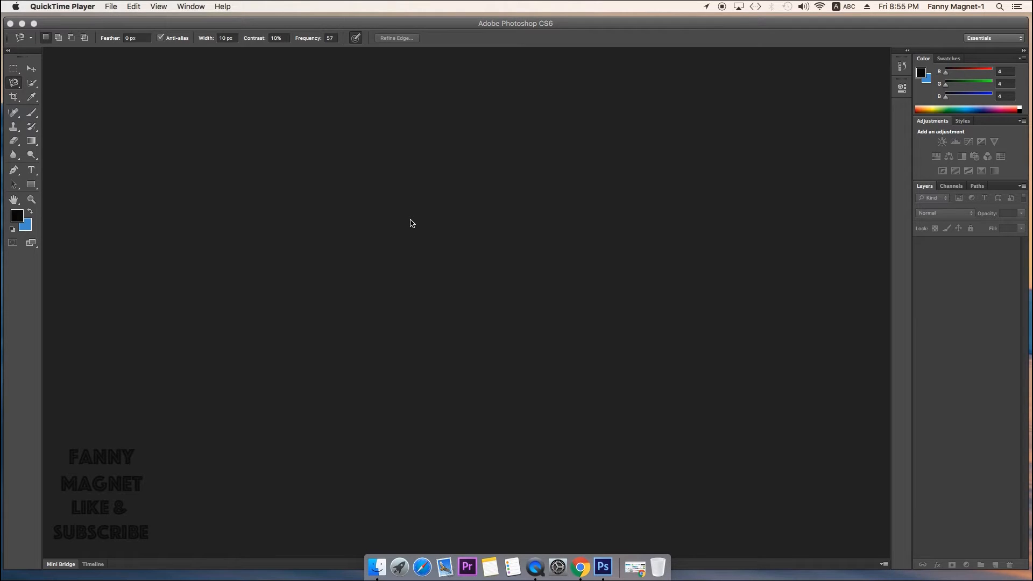
# - Look through the Google Images results for "banner website" in Chrome and narrow them to the Blue category
pyautogui.click(264, 182)
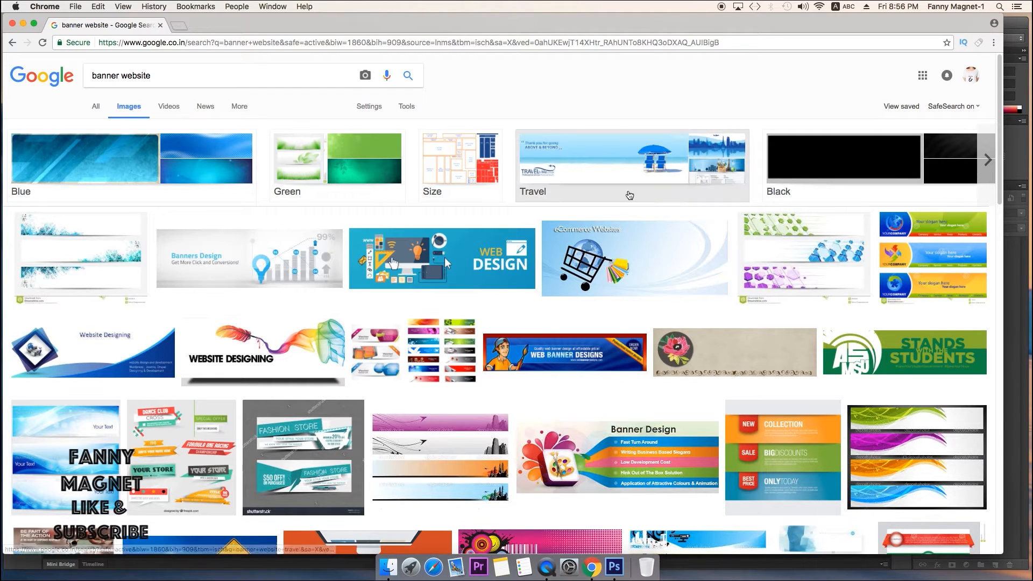
pyautogui.scroll(-5, 445, 288)
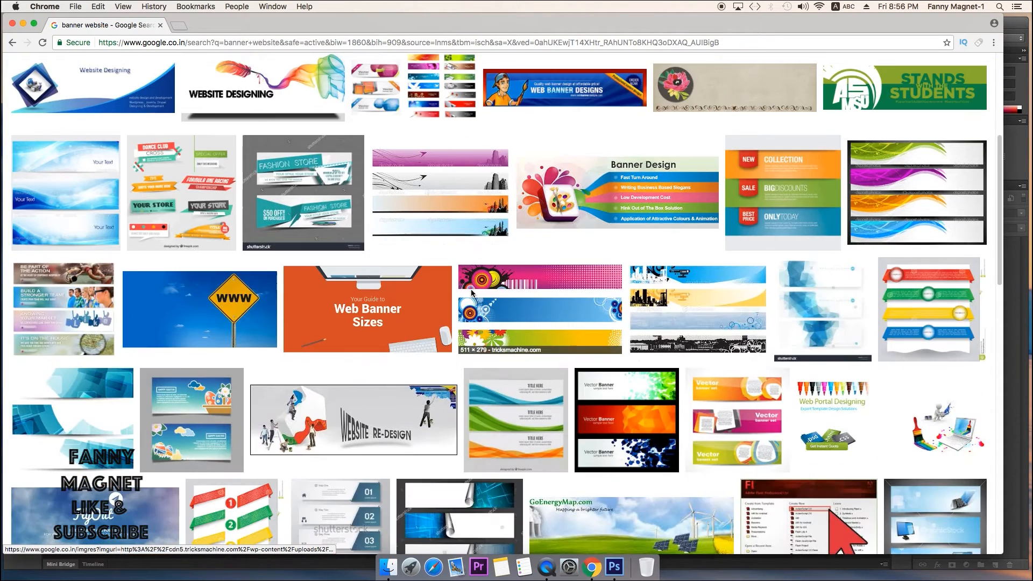
pyautogui.scroll(5, 472, 291)
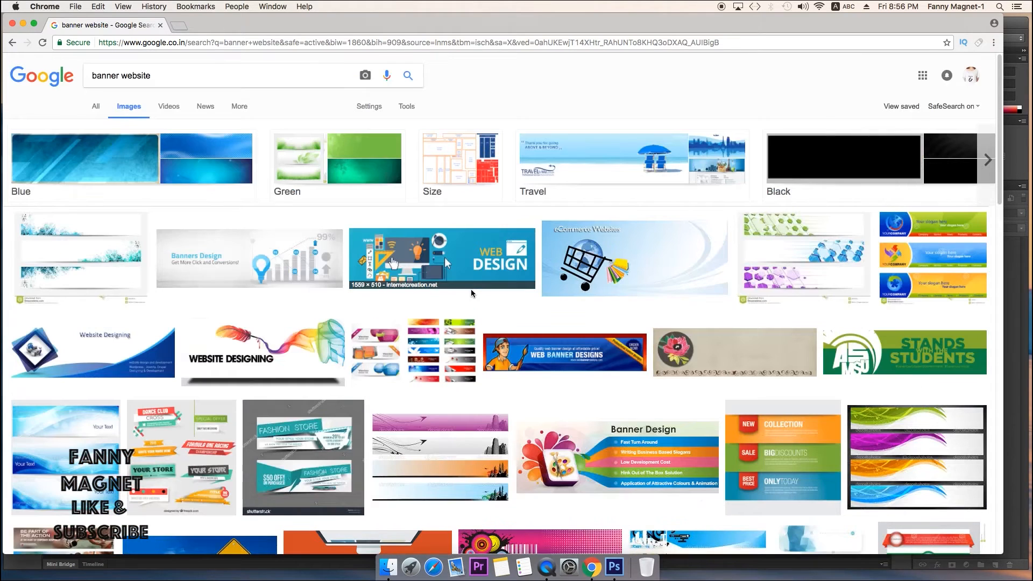
pyautogui.click(143, 161)
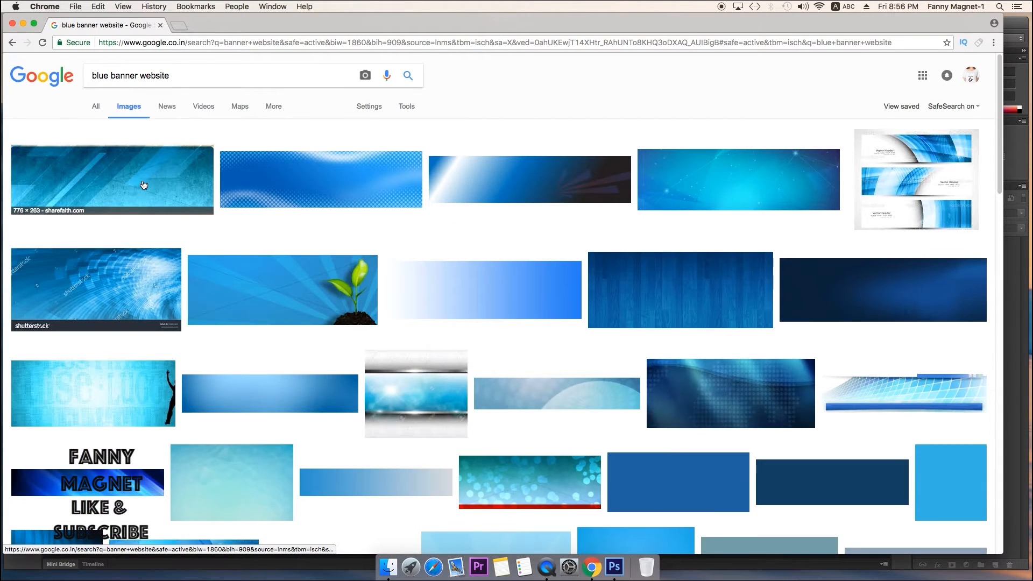
# - Browse the blue banner images and open the blue wood-plank banner from worldphotopark.blogspot.com at full size
pyautogui.click(143, 180)
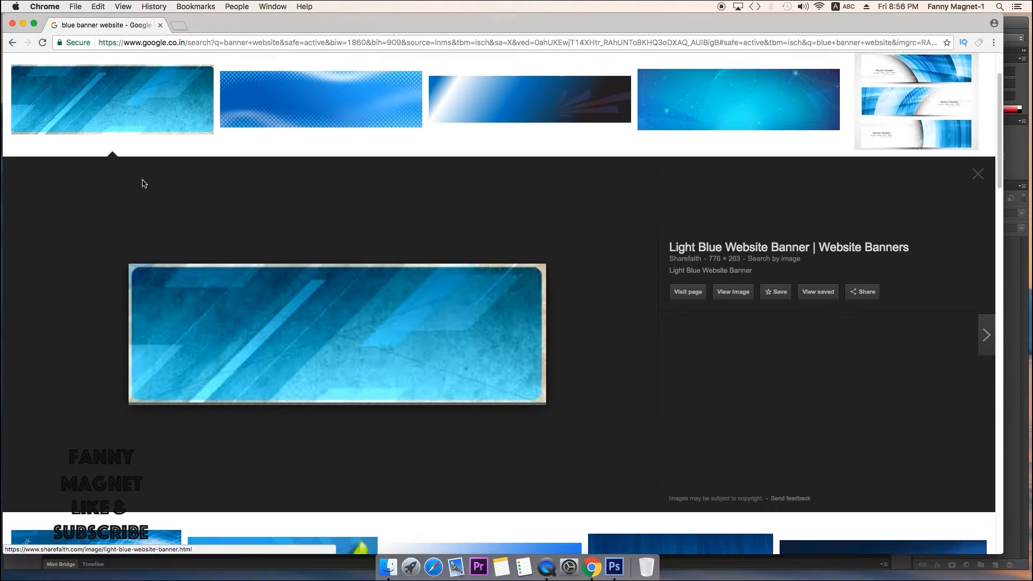
pyautogui.scroll(-4, 384, 273)
pyautogui.scroll(-4, 384, 273)
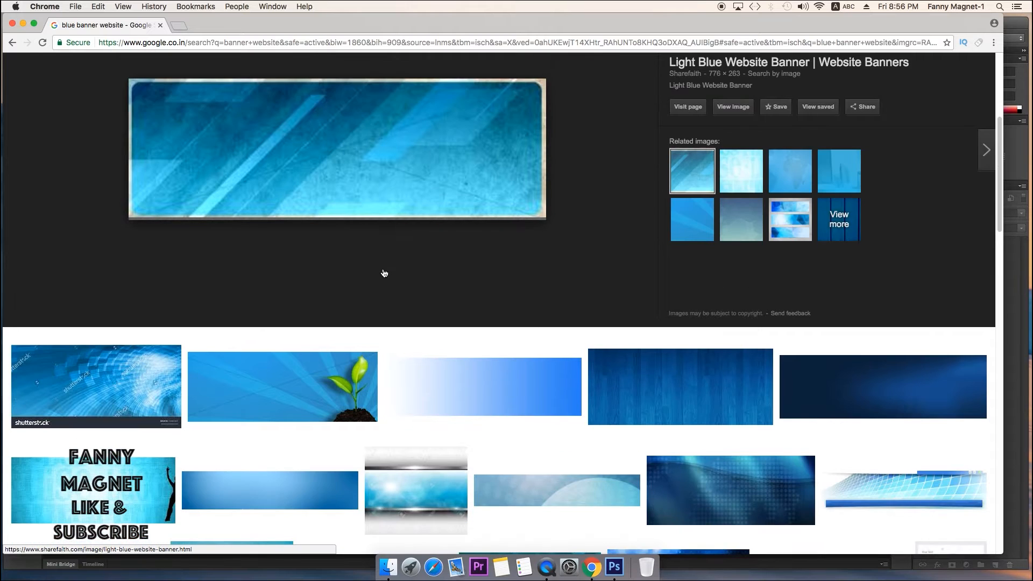
pyautogui.scroll(-2, 267, 226)
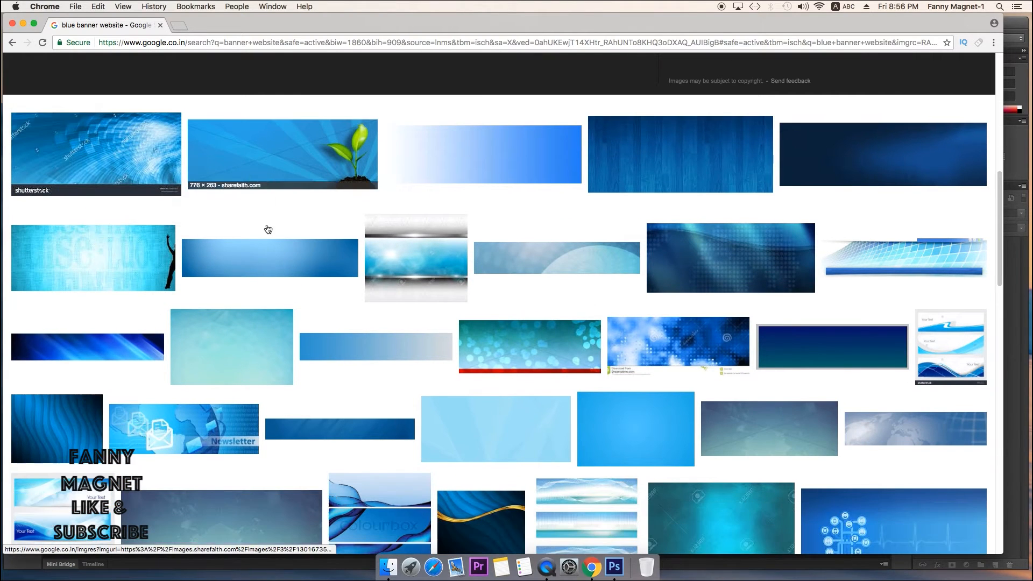
pyautogui.scroll(-1, 259, 265)
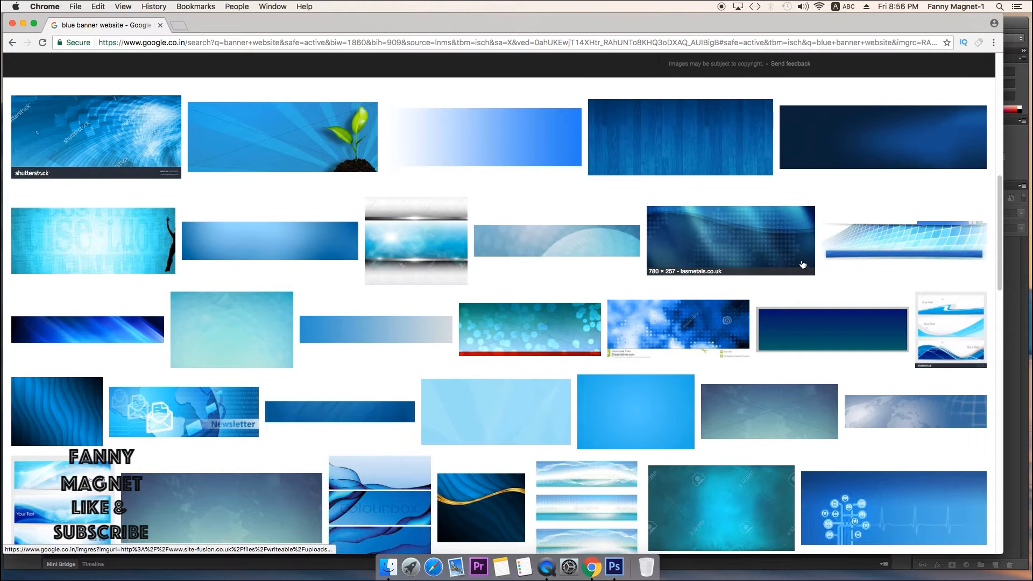
pyautogui.scroll(1, 745, 249)
pyautogui.click(699, 161)
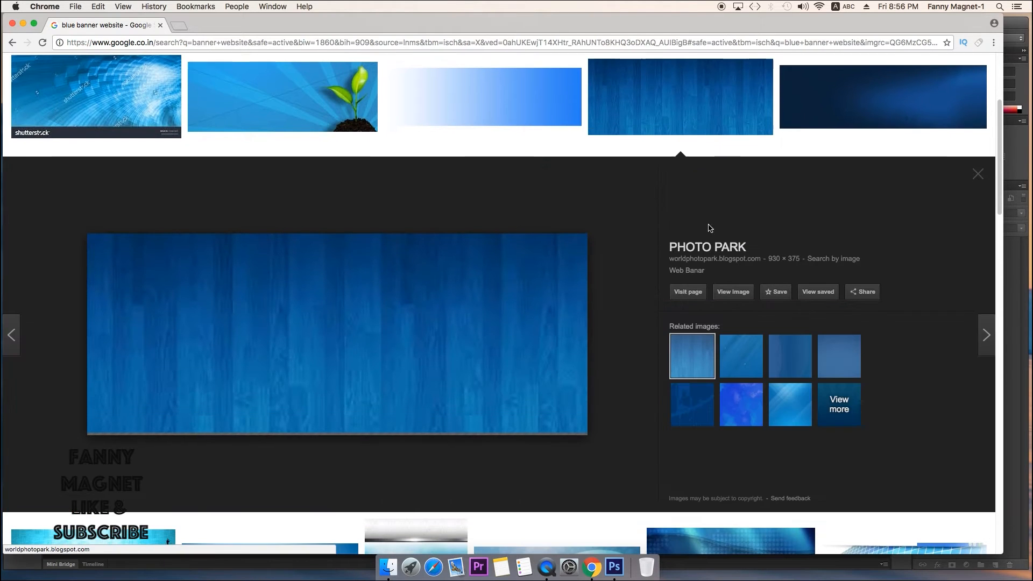
pyautogui.click(735, 292)
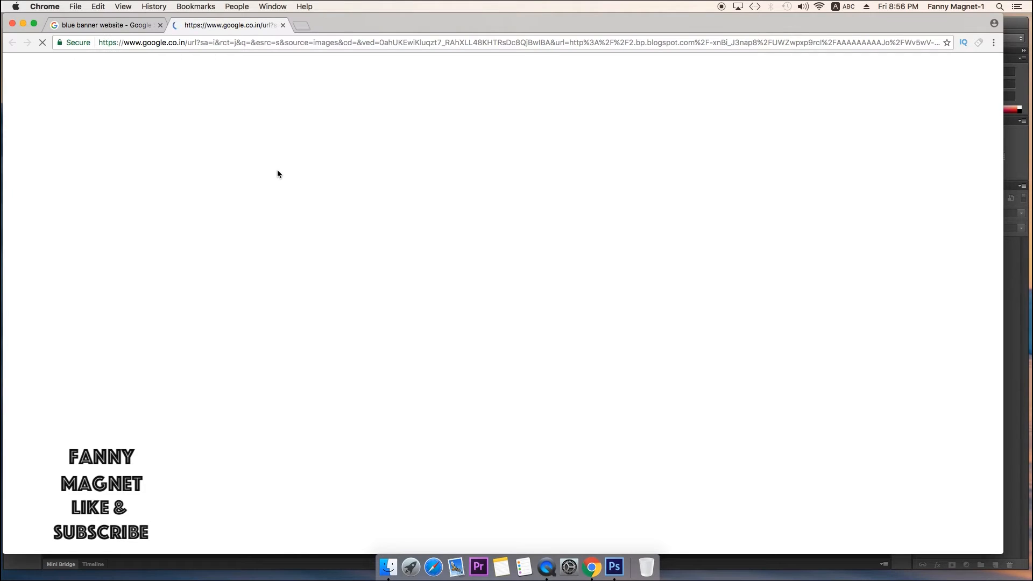
pyautogui.rightClick(187, 127)
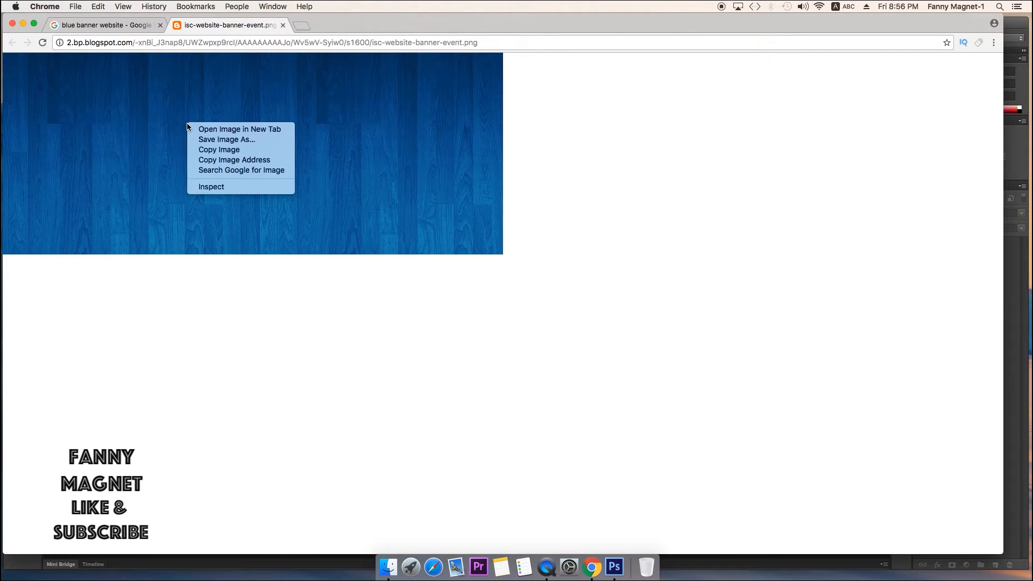
pyautogui.click(128, 111)
pyautogui.click(109, 20)
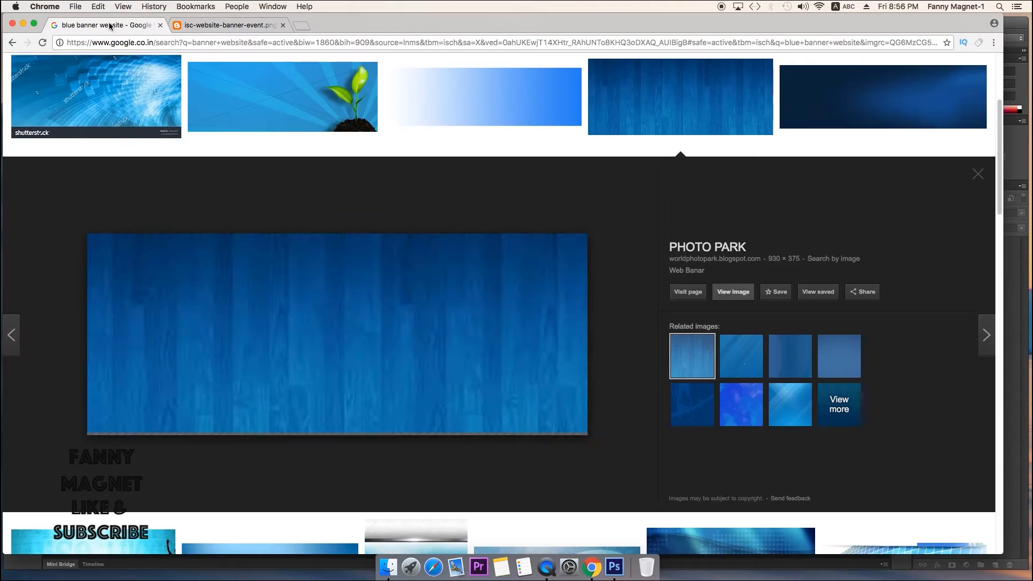
pyautogui.scroll(-5, 487, 239)
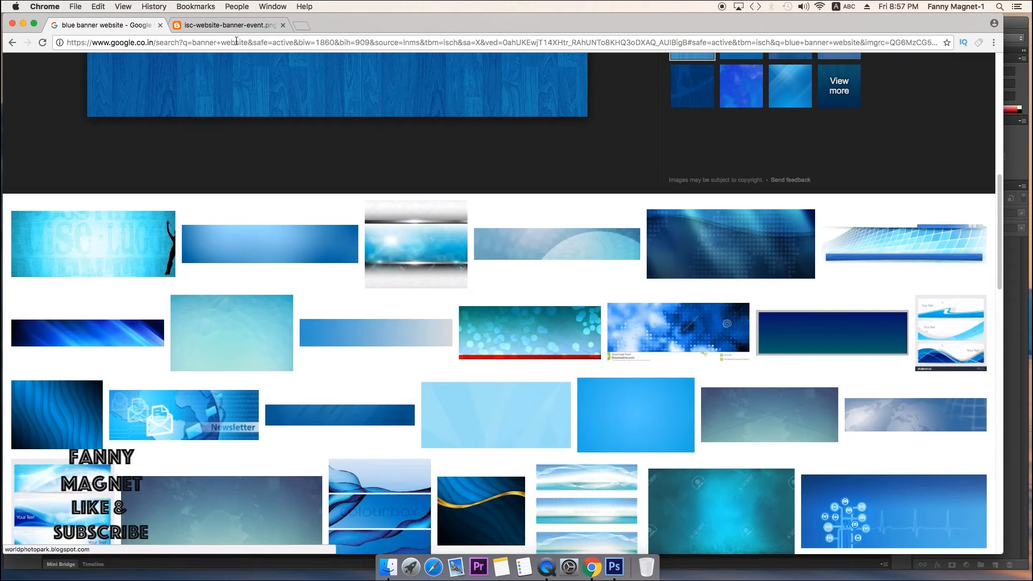
pyautogui.click(243, 26)
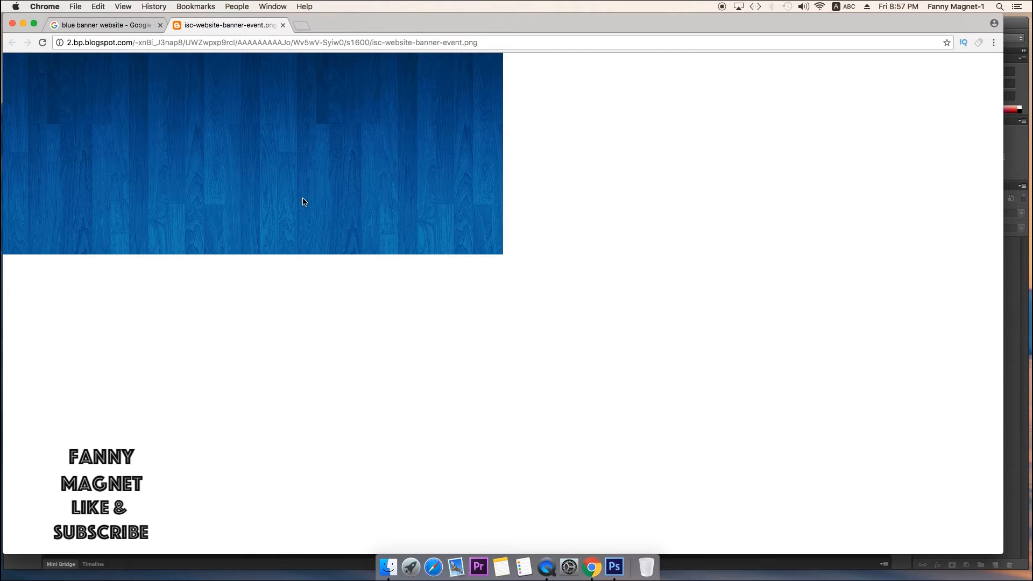
# - Copy the full-size blue wood-plank banner image to the clipboard and switch to Photoshop
pyautogui.rightClick(294, 181)
pyautogui.click(329, 210)
pyautogui.rightClick(261, 145)
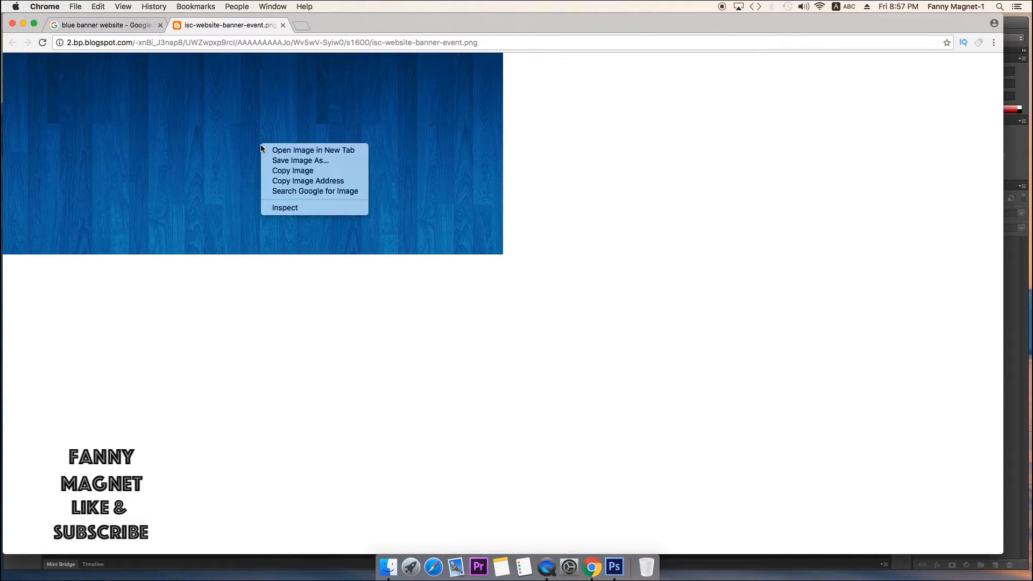
pyautogui.click(305, 175)
pyautogui.click(24, 24)
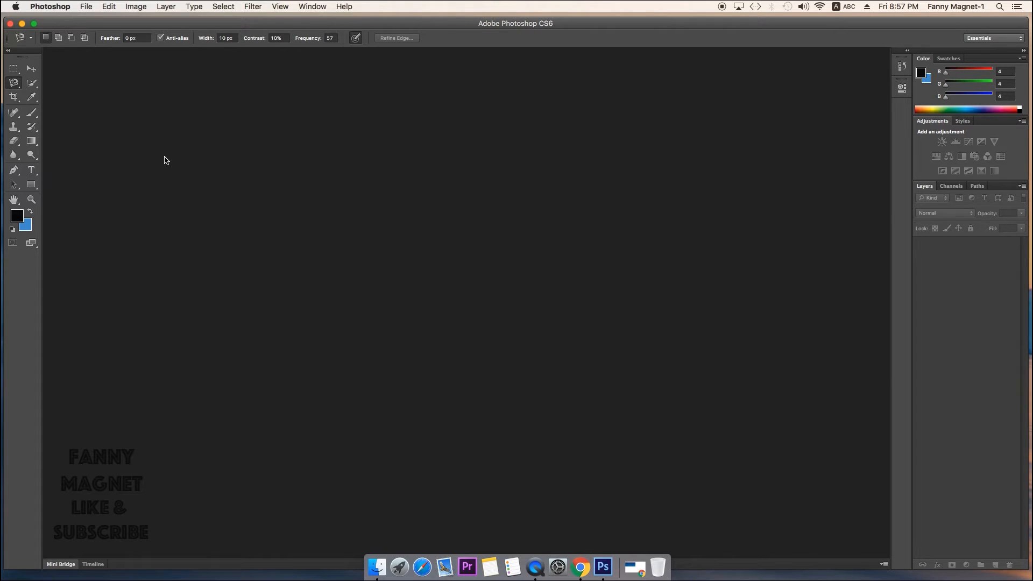
# - Start a new document and set its width to 900 pixels
pyautogui.click(87, 8)
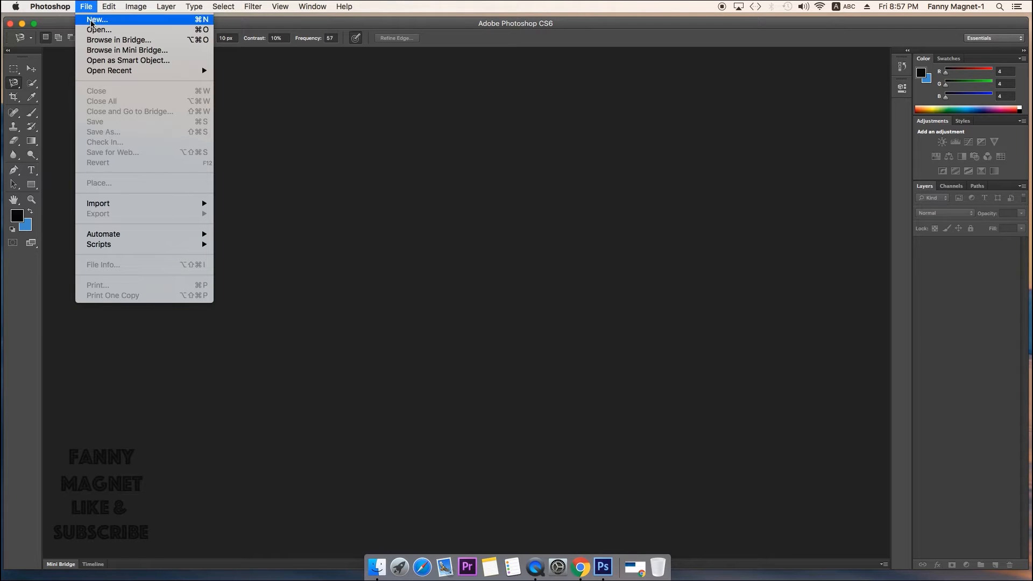
pyautogui.click(91, 23)
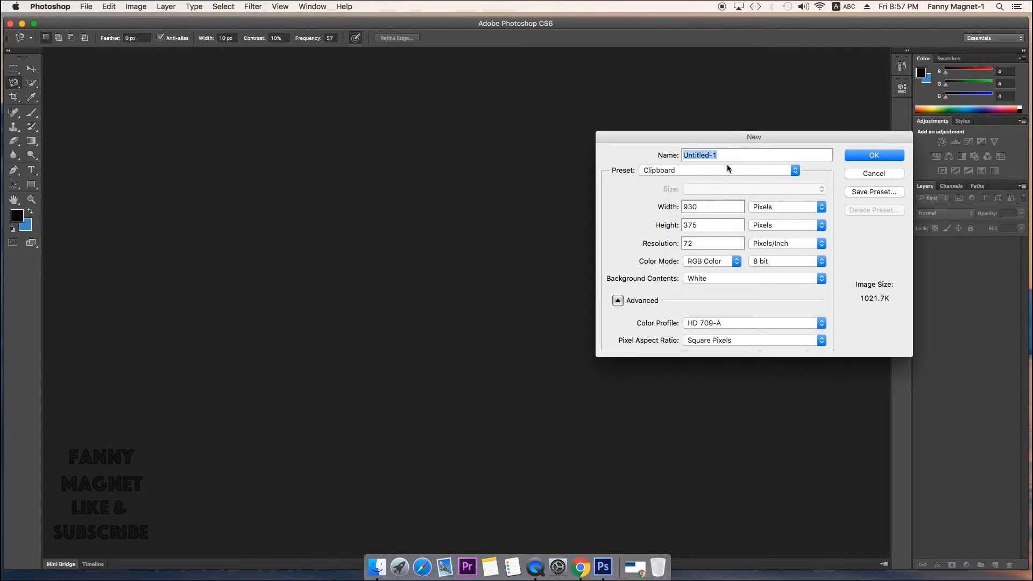
pyautogui.moveTo(739, 141); pyautogui.dragTo(451, 147)
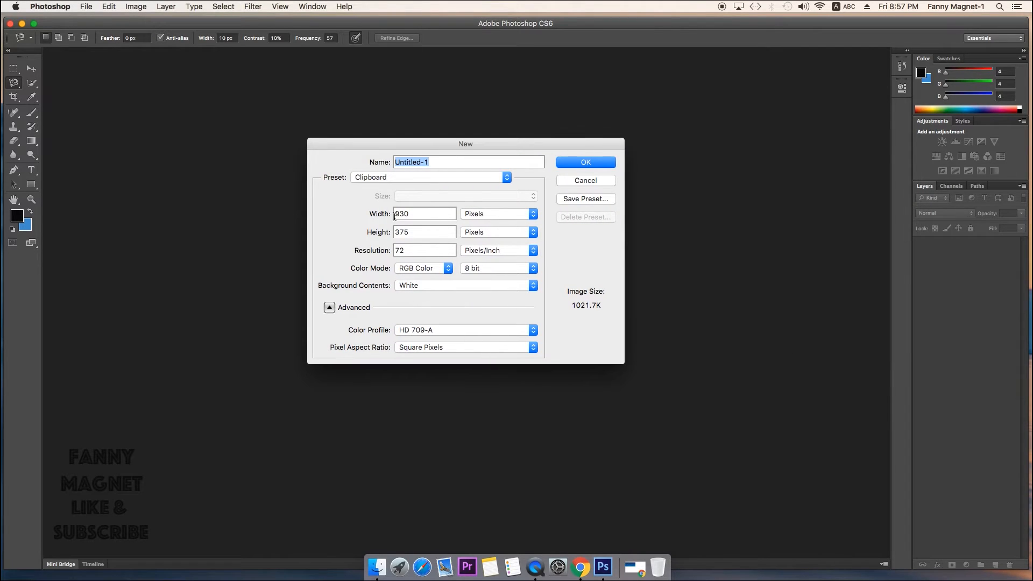
pyautogui.moveTo(395, 215); pyautogui.dragTo(364, 235)
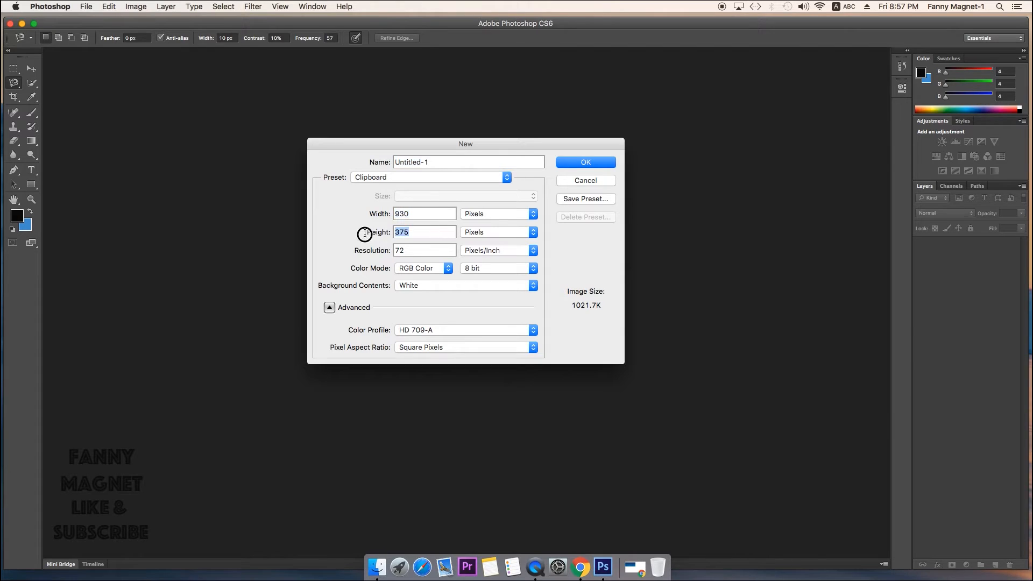
pyautogui.click(484, 216)
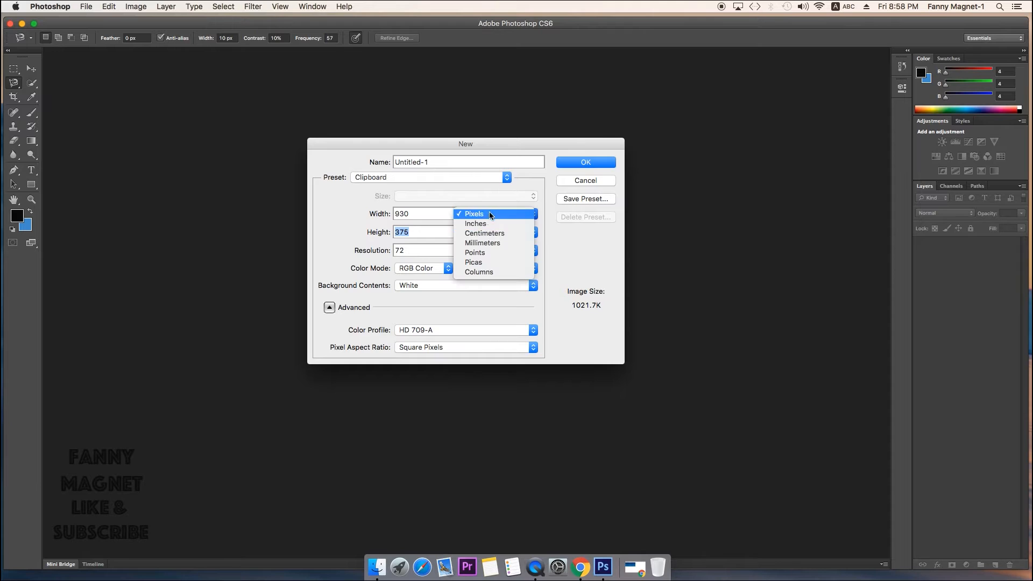
pyautogui.click(364, 202)
pyautogui.click(422, 215)
pyautogui.moveTo(422, 215); pyautogui.dragTo(351, 214)
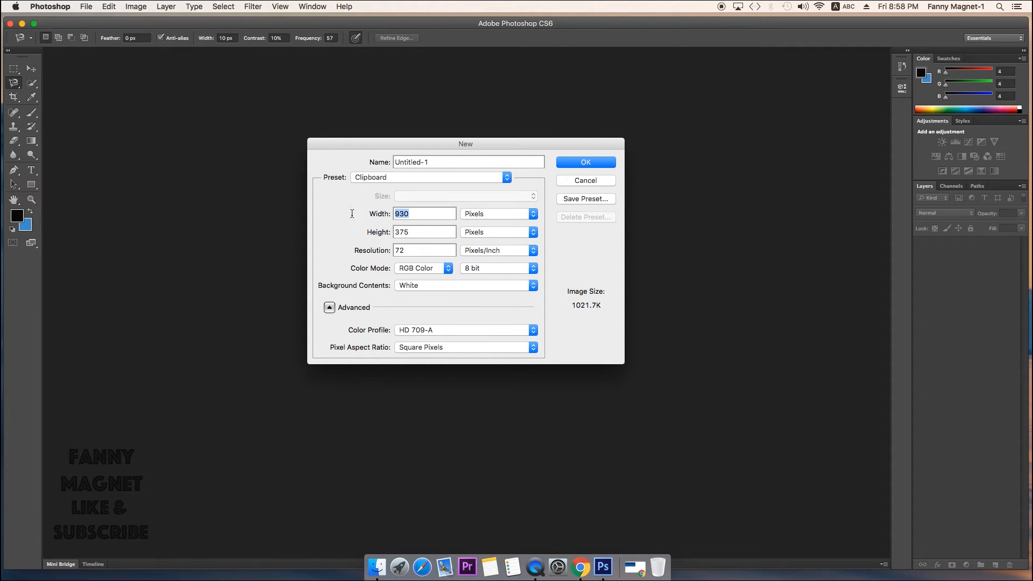
pyautogui.write('900')
# - Set the new document's height to 350 pixels and create it
pyautogui.click(418, 231)
pyautogui.moveTo(418, 230); pyautogui.dragTo(354, 233)
pyautogui.write('350')
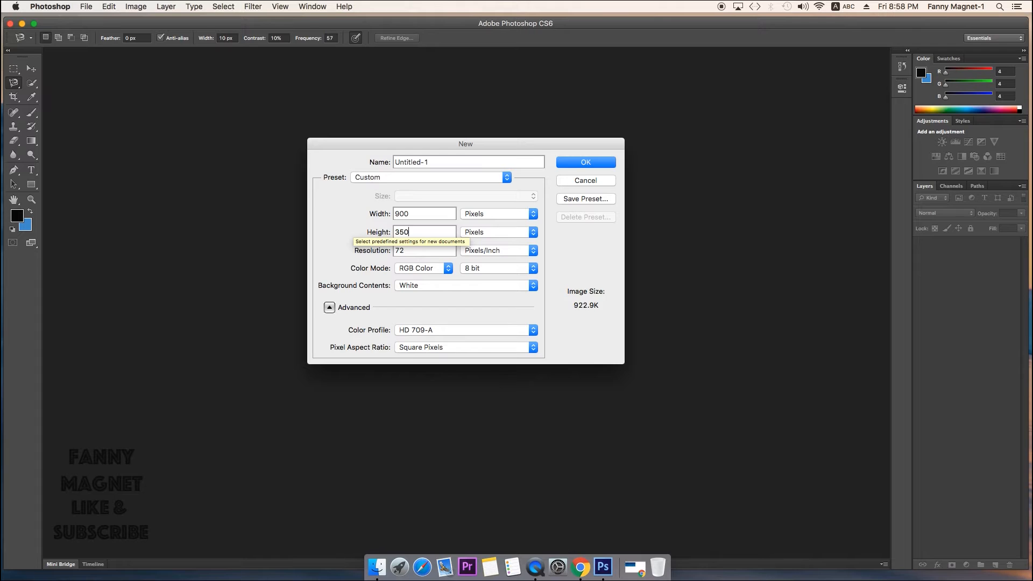
pyautogui.click(584, 163)
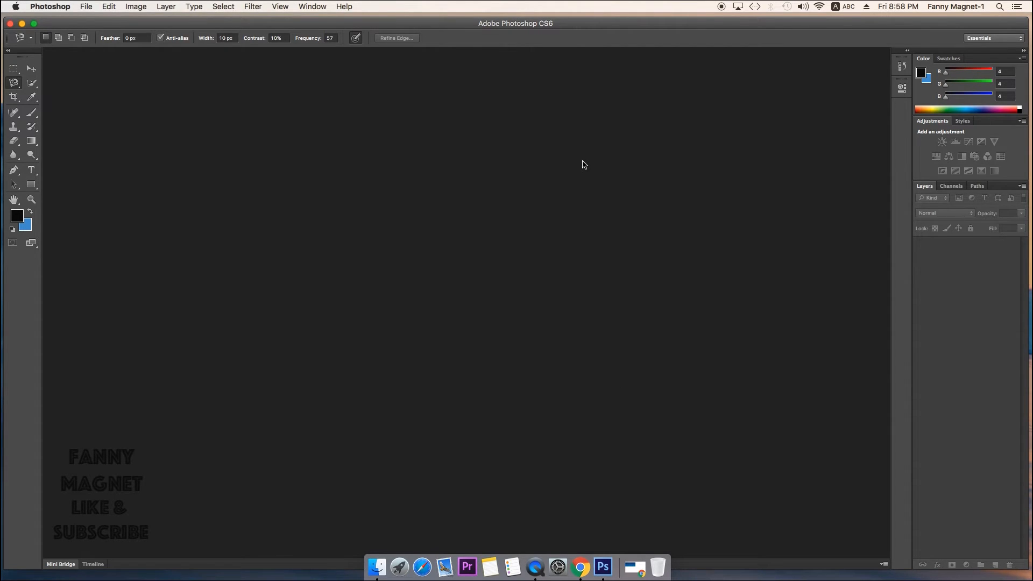
# - Paste the copied wood-plank image into the document and scale it to about 113% around its center, covering the canvas
pyautogui.press('v')
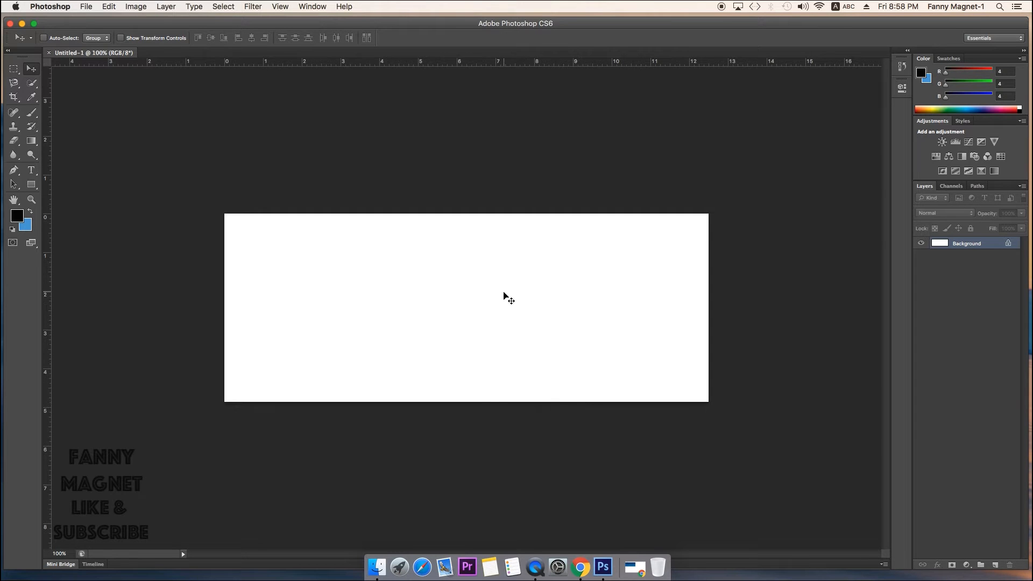
pyautogui.press('super+v')
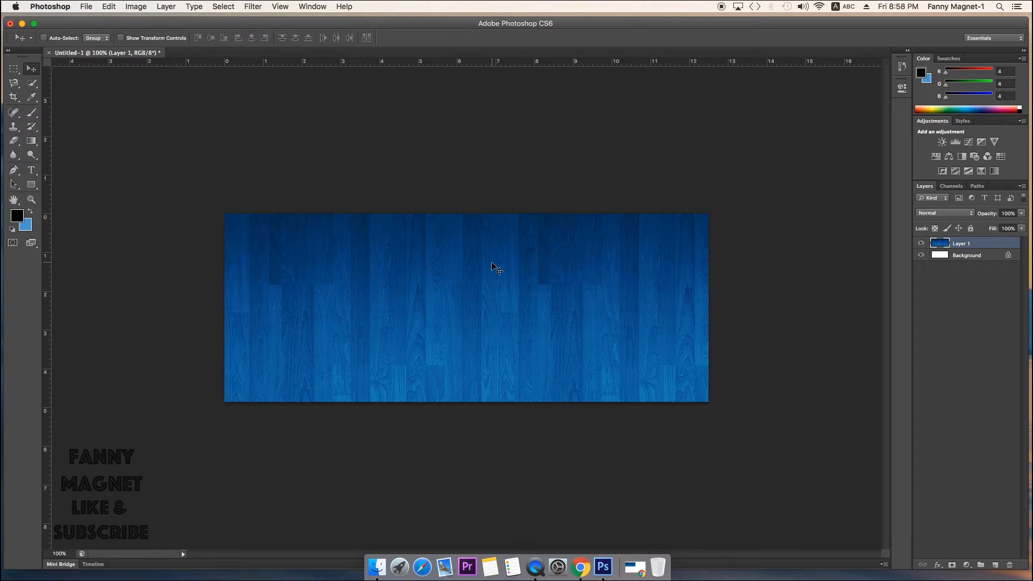
pyautogui.press('super+t')
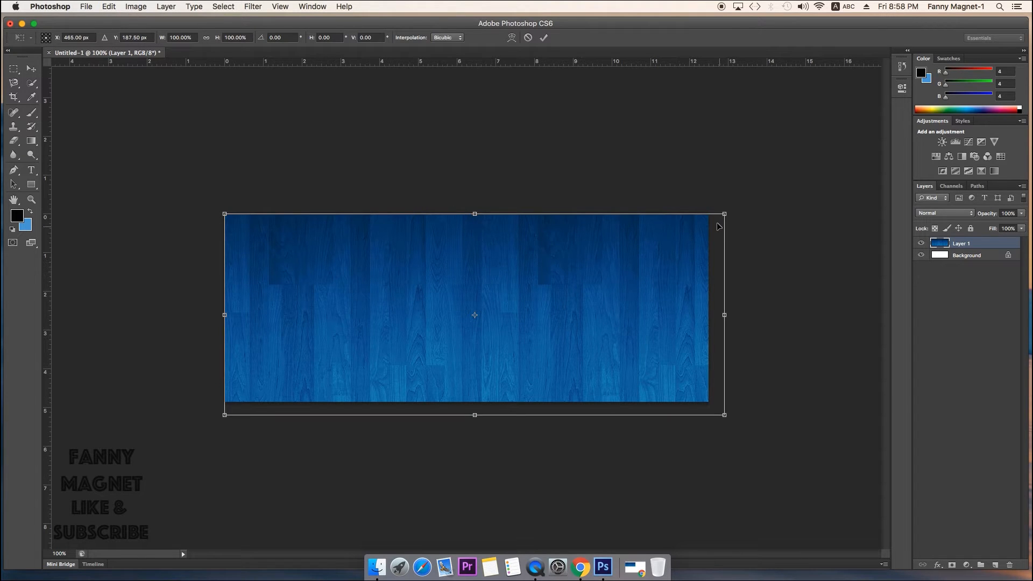
pyautogui.moveTo(724, 215); pyautogui.dragTo(752, 189)
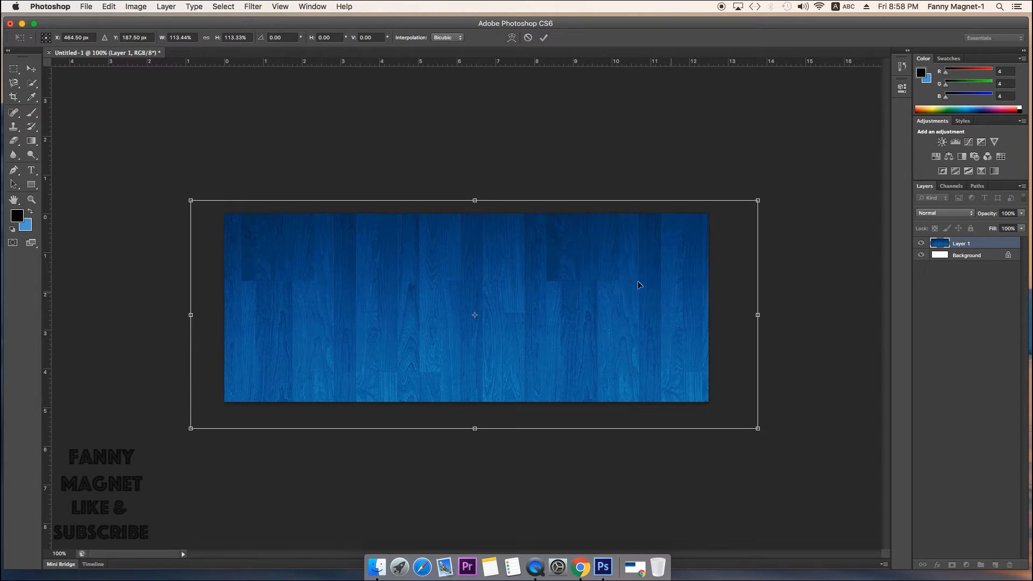
pyautogui.click(31, 69)
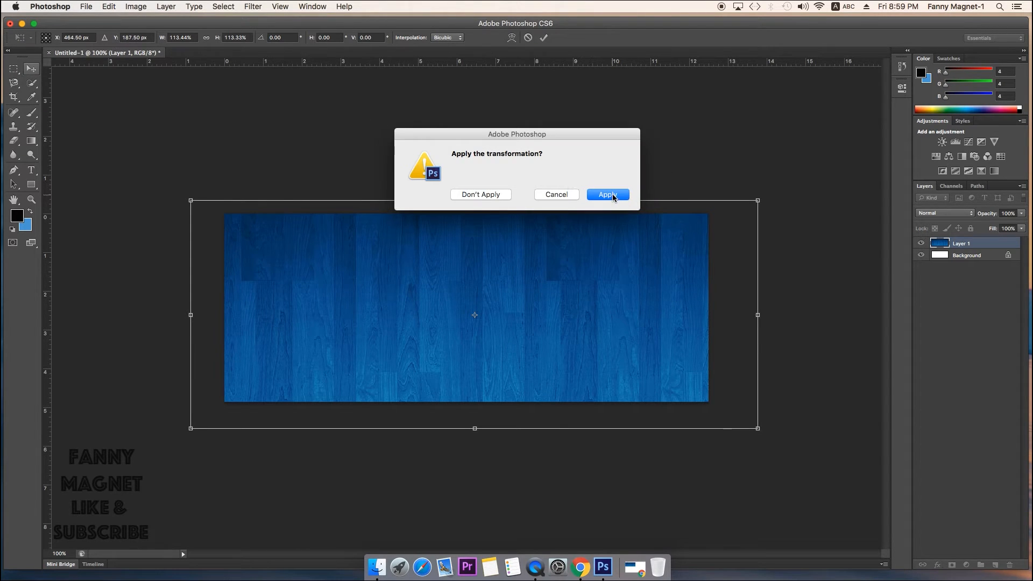
pyautogui.click(612, 197)
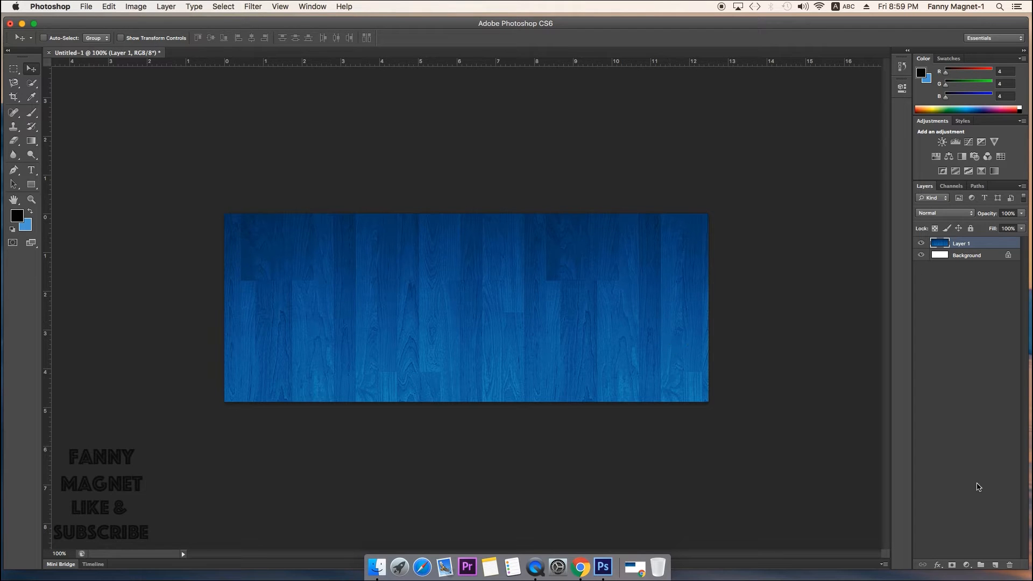
# - Switch to Chrome, search Google Images for "cart png" and preview the black Clker shopping cart clip art
pyautogui.click(580, 566)
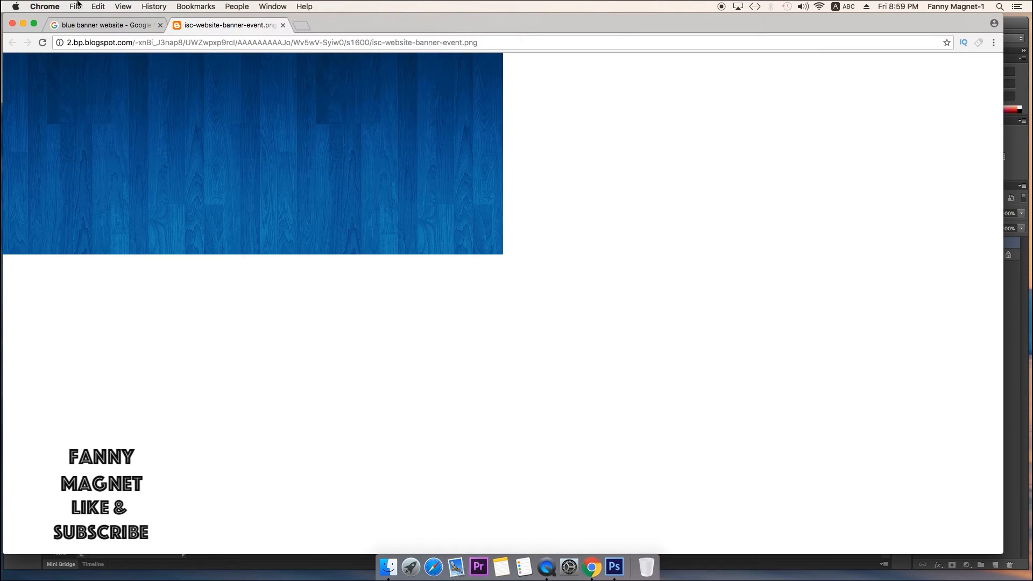
pyautogui.click(97, 25)
pyautogui.scroll(5, 217, 143)
pyautogui.moveTo(171, 76); pyautogui.dragTo(66, 80)
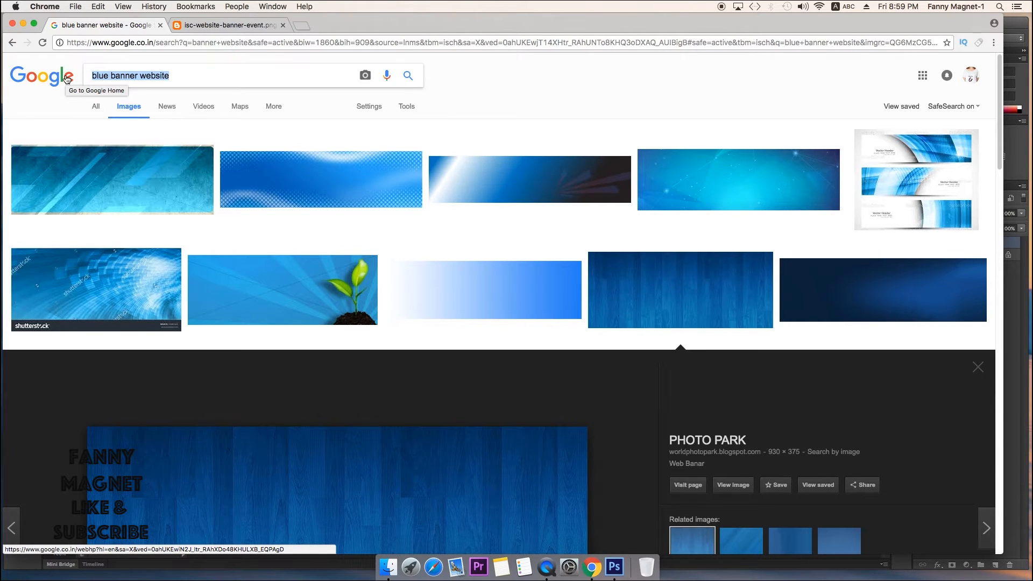
pyautogui.write('cart')
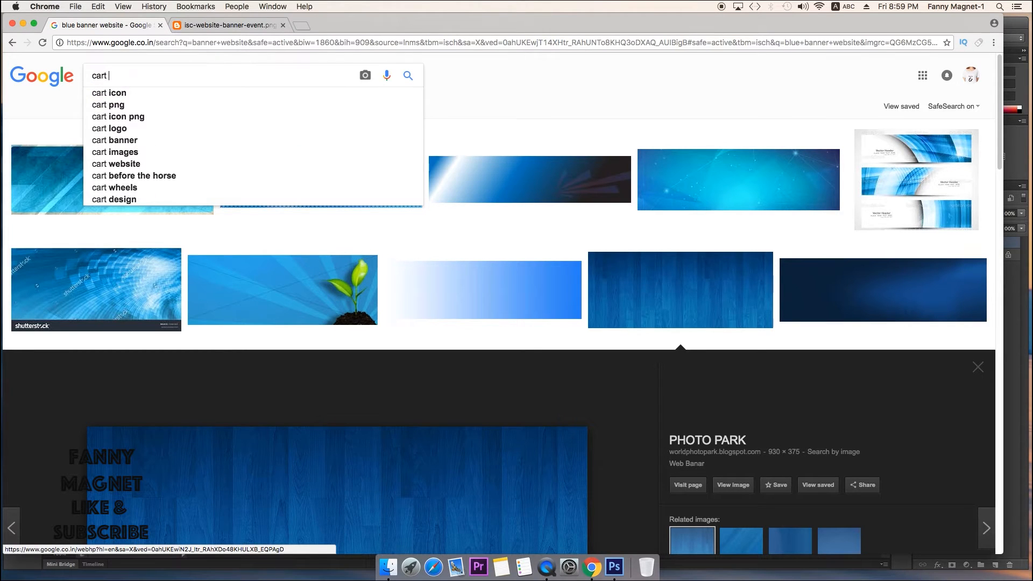
pyautogui.press('Down')
pyautogui.press('Down')
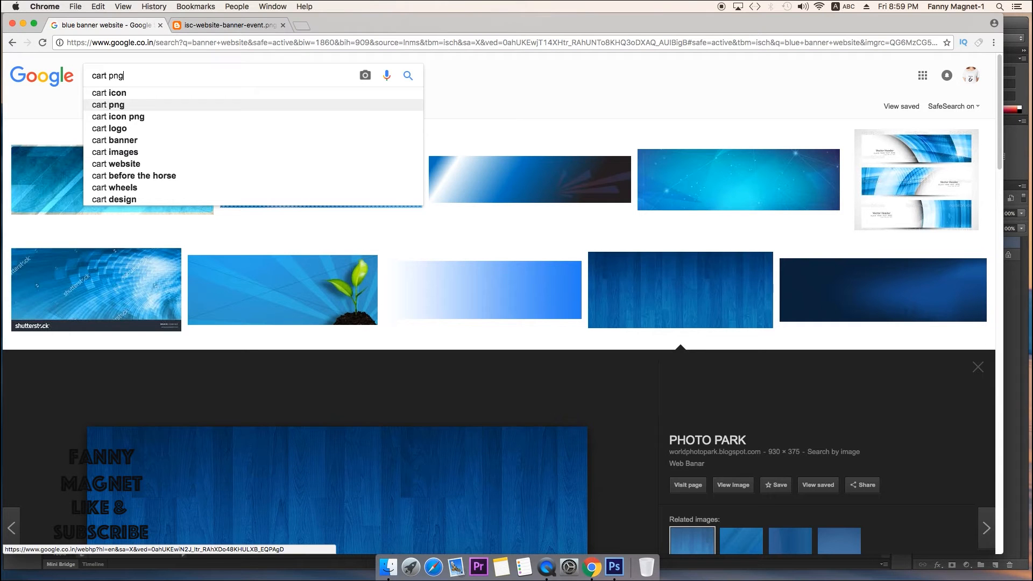
pyautogui.press('Return')
pyautogui.click(178, 242)
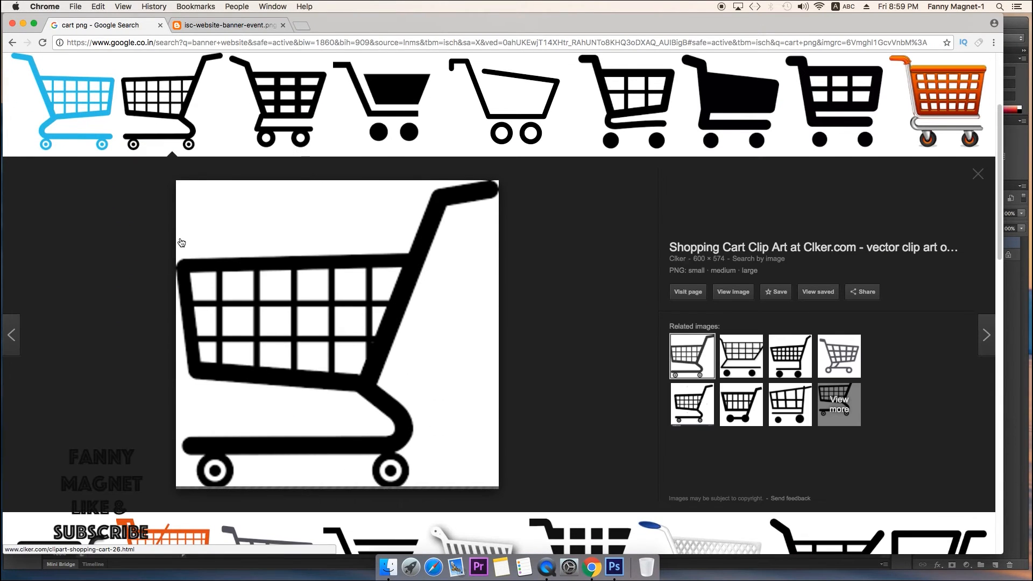
# - Preview the blue PNG All shopping cart, scan nearby results and compare it with the blue wood banner in Photoshop
pyautogui.click(103, 115)
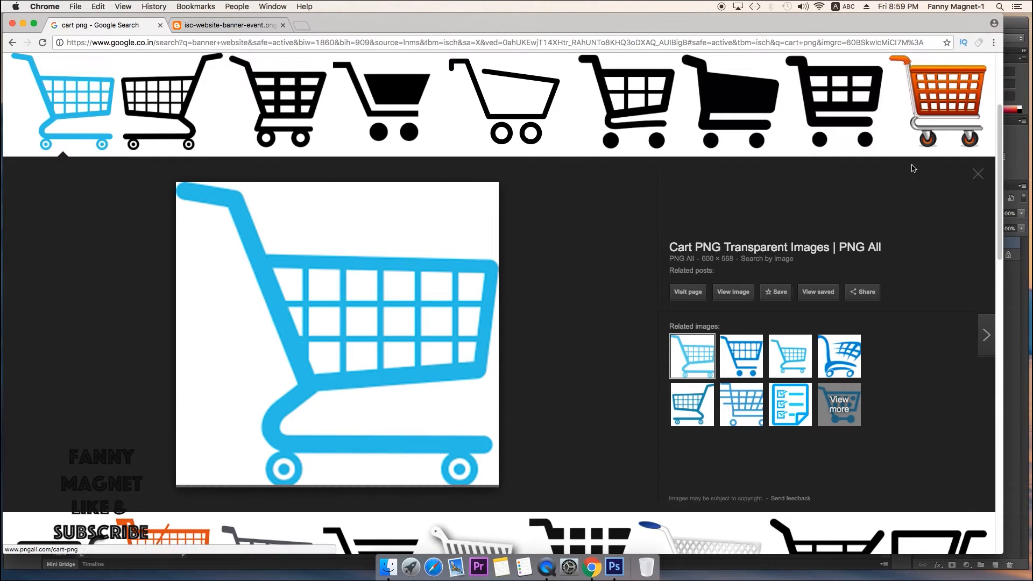
pyautogui.scroll(-6, 611, 328)
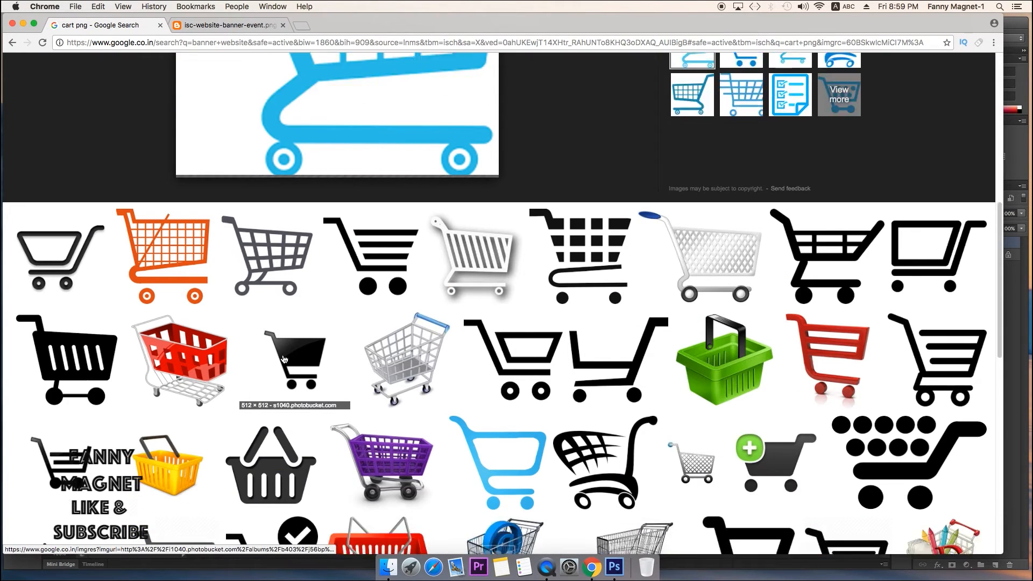
pyautogui.scroll(-1, 284, 358)
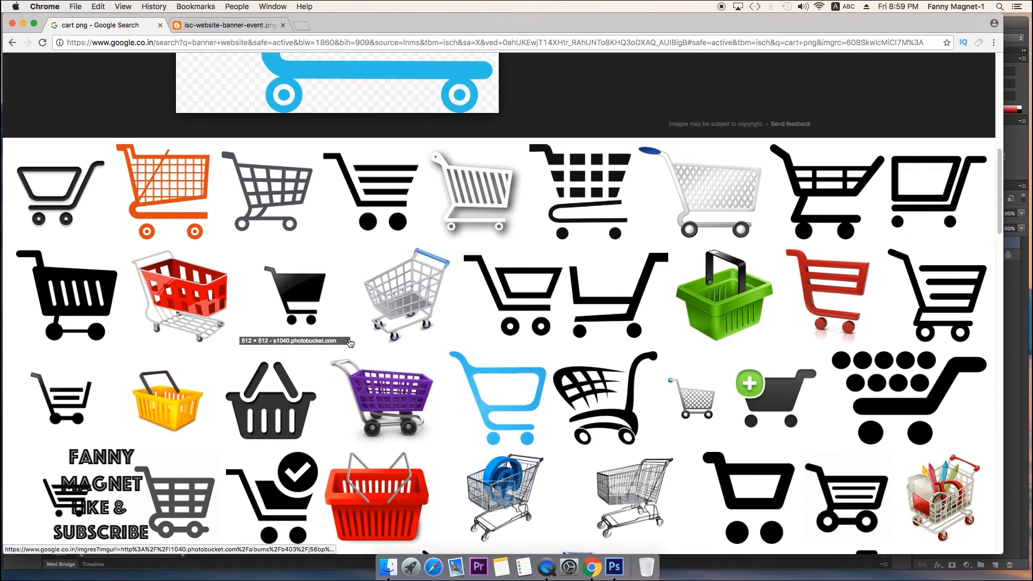
pyautogui.scroll(7, 350, 343)
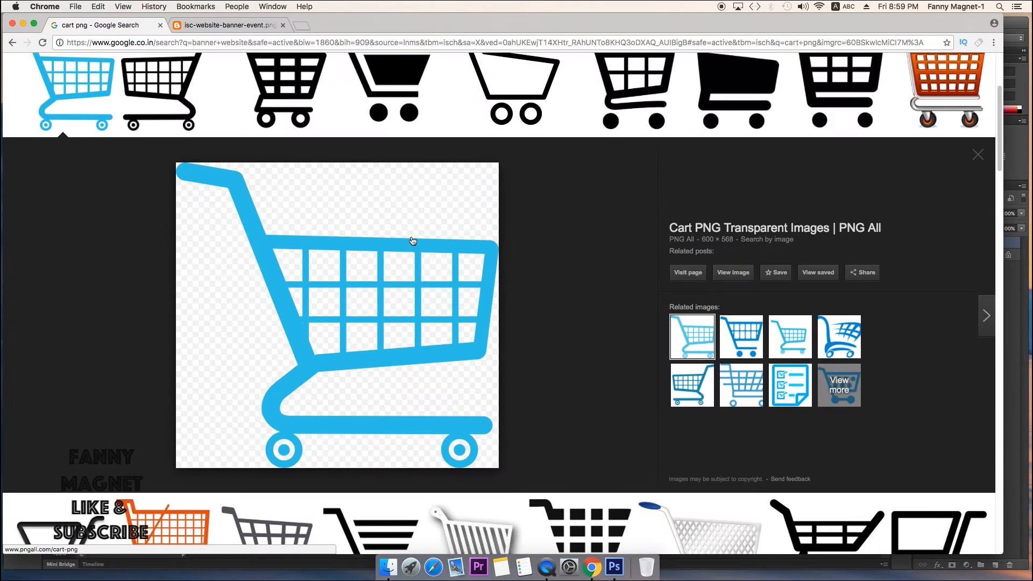
pyautogui.click(23, 26)
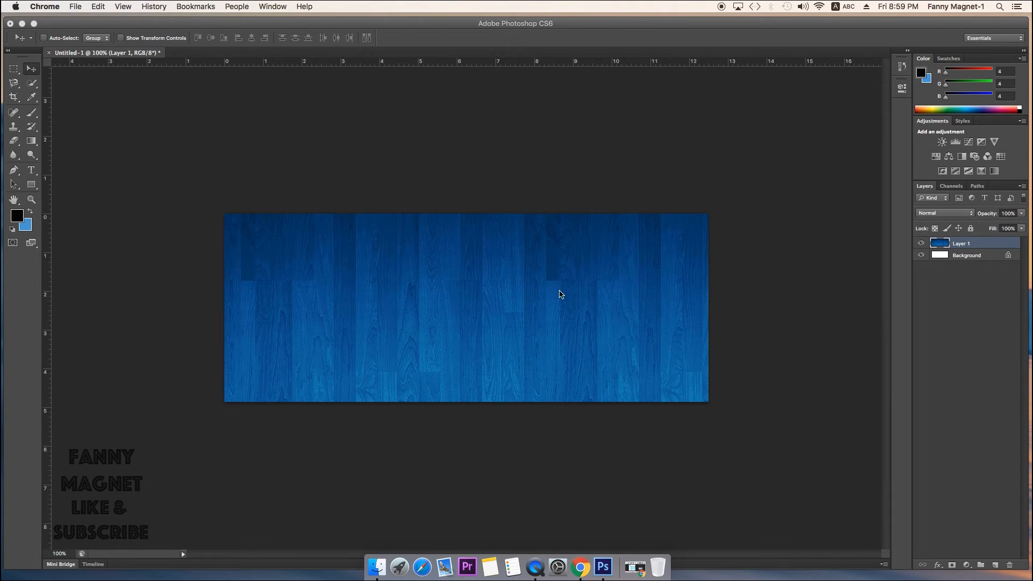
pyautogui.click(580, 567)
# - Browse the cart image results, previewing the red cart and the silver cart with the blue handle
pyautogui.scroll(-5, 571, 273)
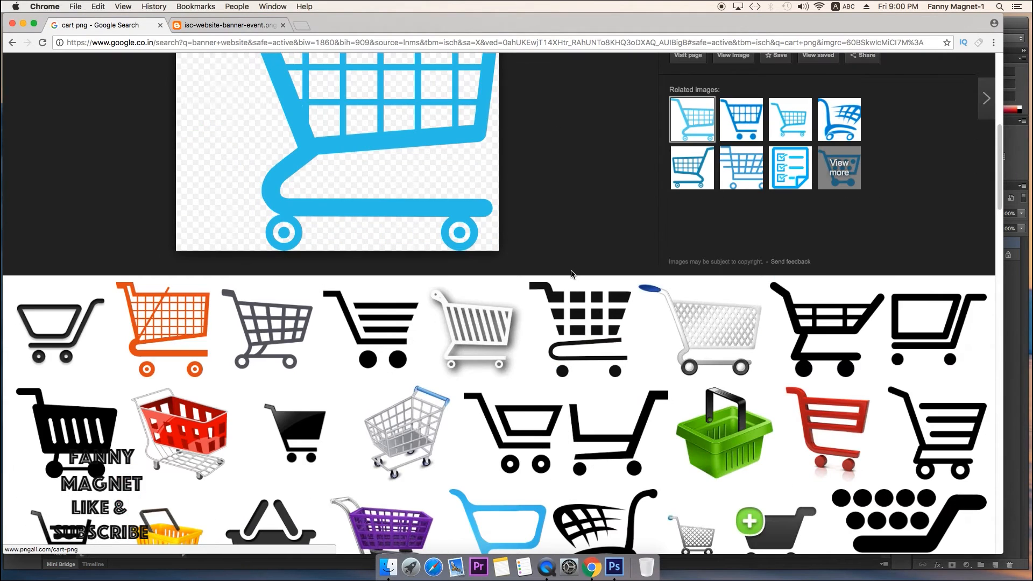
pyautogui.scroll(-4, 571, 273)
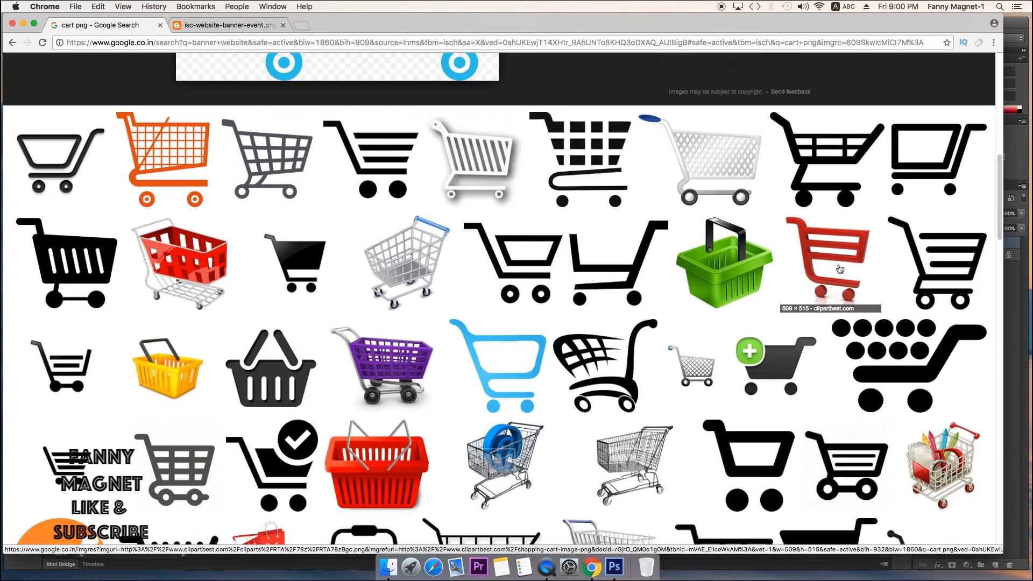
pyautogui.scroll(-1, 376, 315)
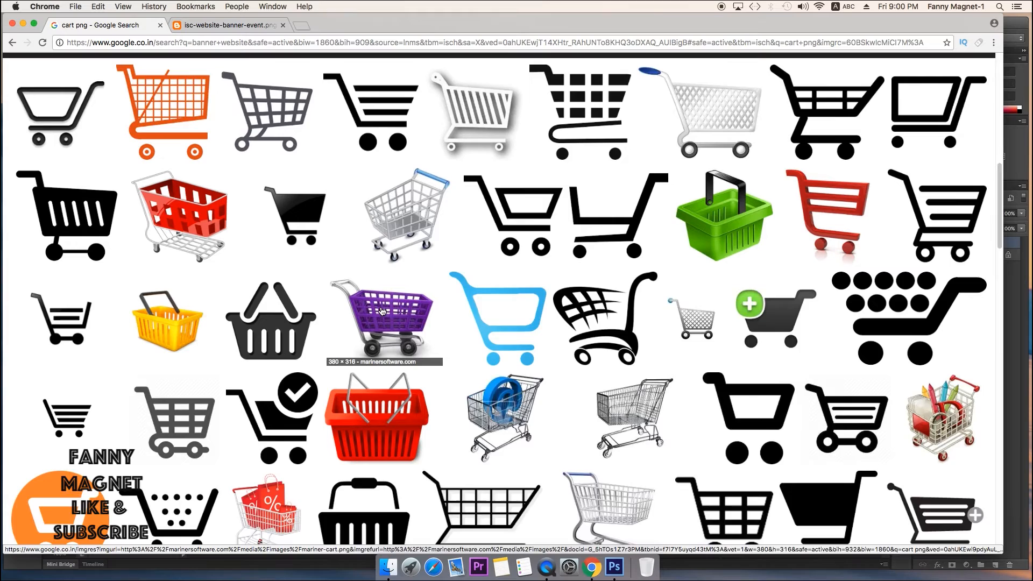
pyautogui.scroll(-2, 387, 312)
pyautogui.scroll(5, 387, 315)
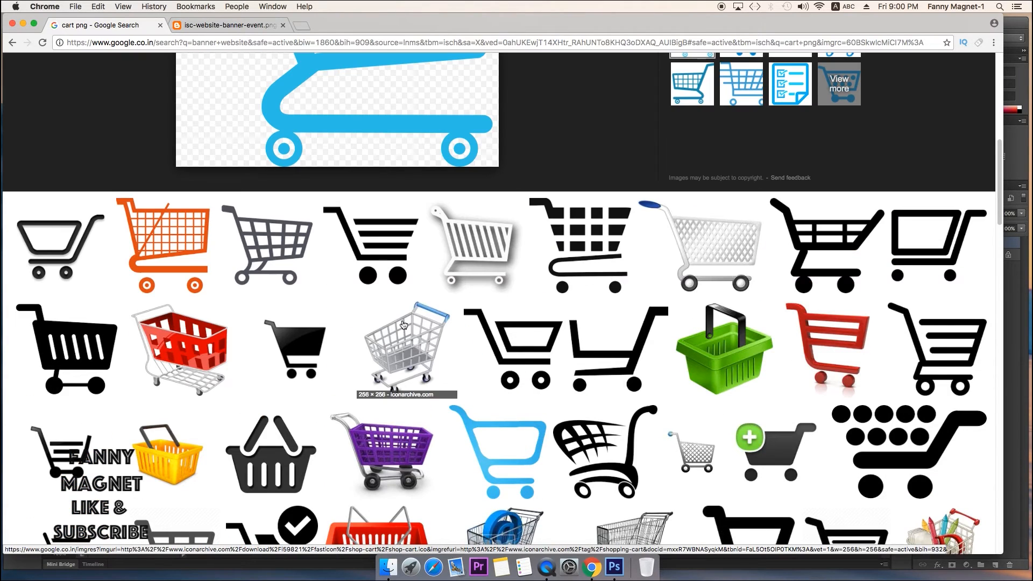
pyautogui.click(197, 350)
pyautogui.scroll(5, 430, 436)
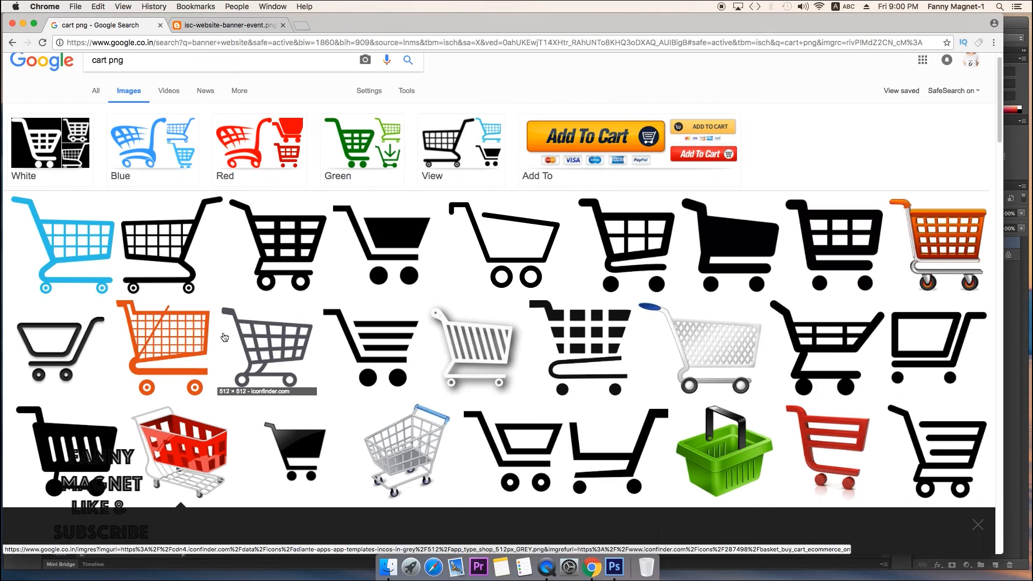
pyautogui.click(430, 435)
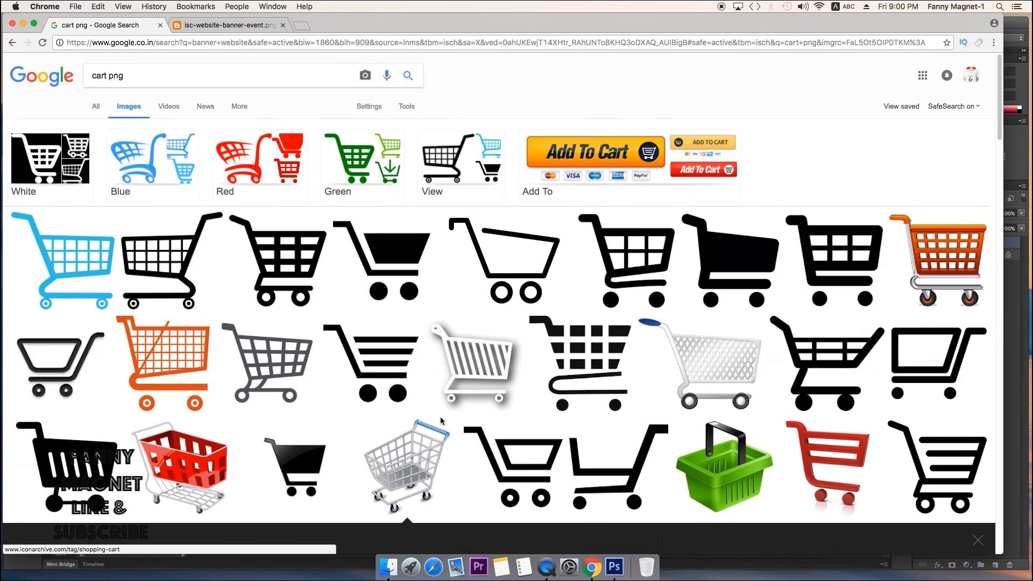
pyautogui.scroll(-10, 441, 418)
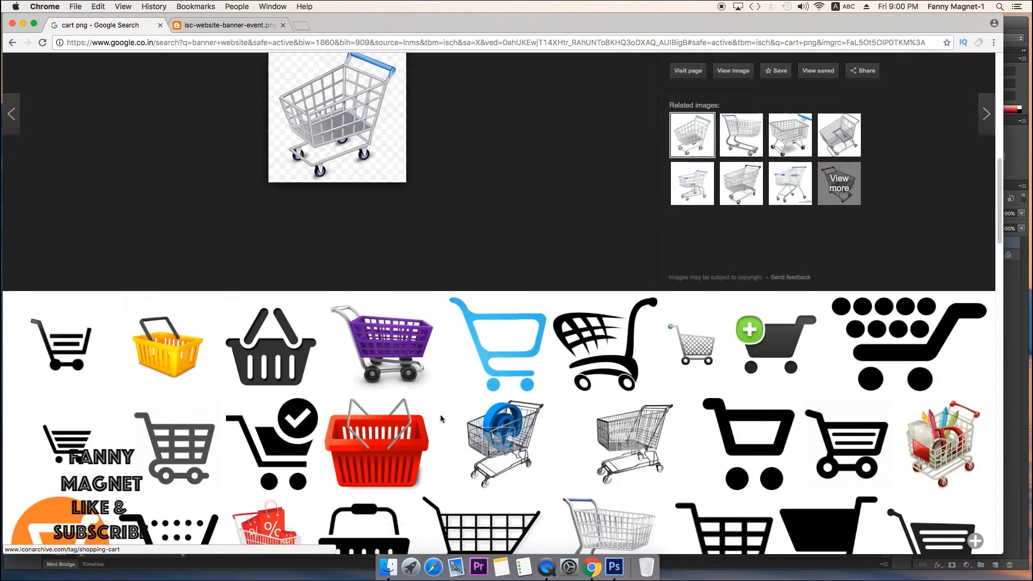
pyautogui.scroll(-7, 440, 414)
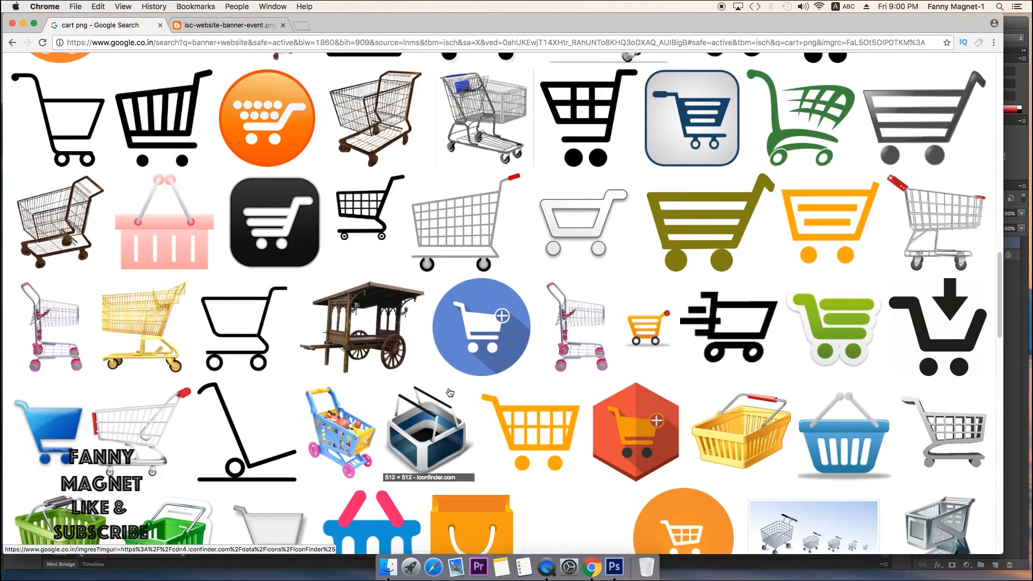
# - Preview the grey Kompozer Tutorial cart with the red handle and examine further cart images in the results
pyautogui.click(462, 243)
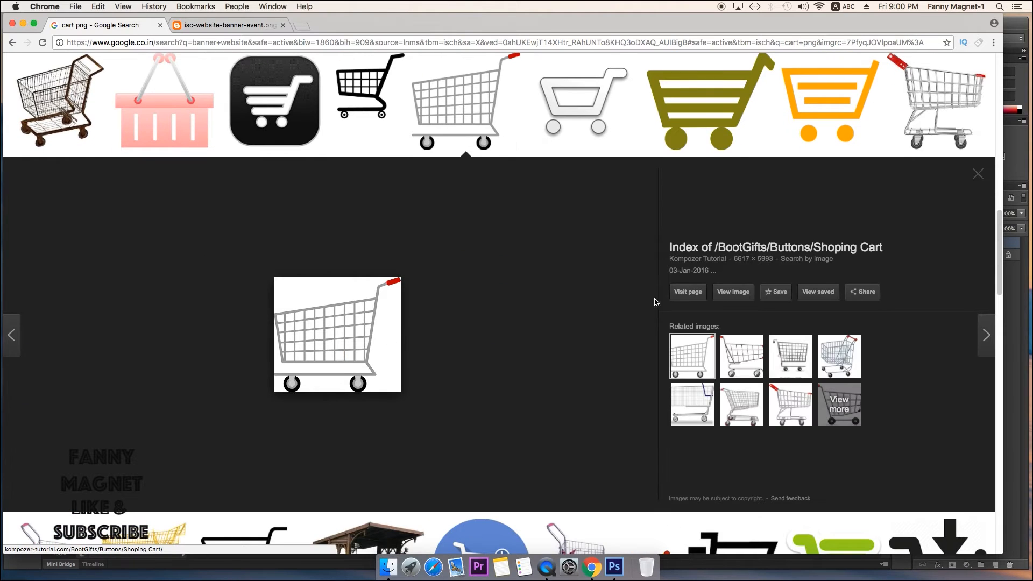
pyautogui.scroll(-5, 585, 344)
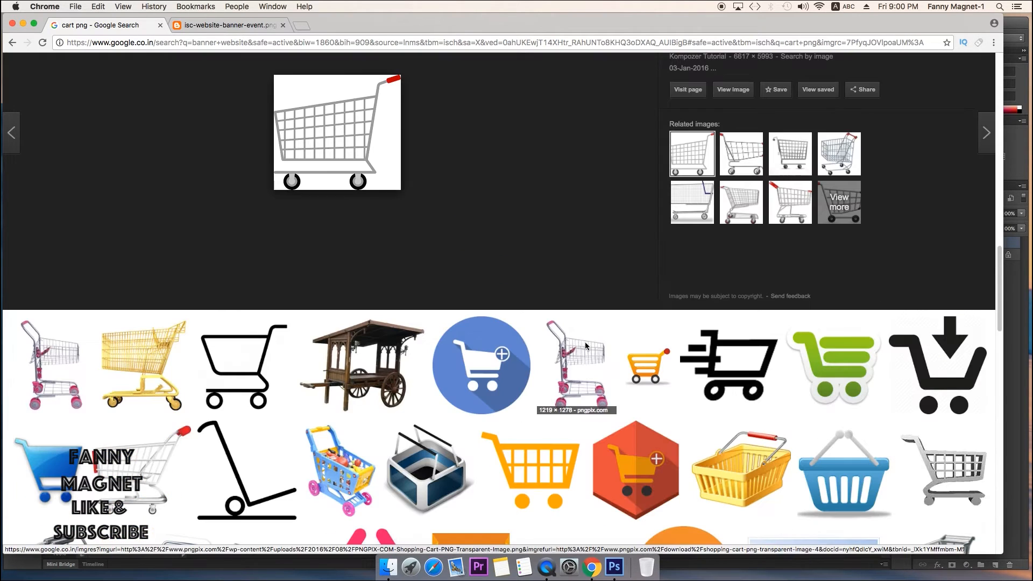
pyautogui.scroll(-8, 585, 345)
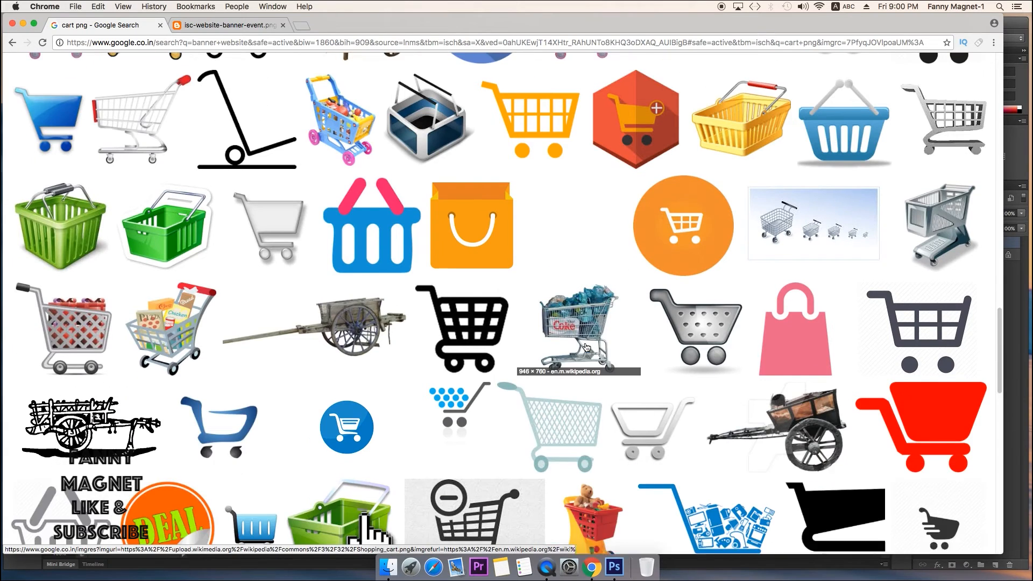
pyautogui.scroll(-2, 587, 348)
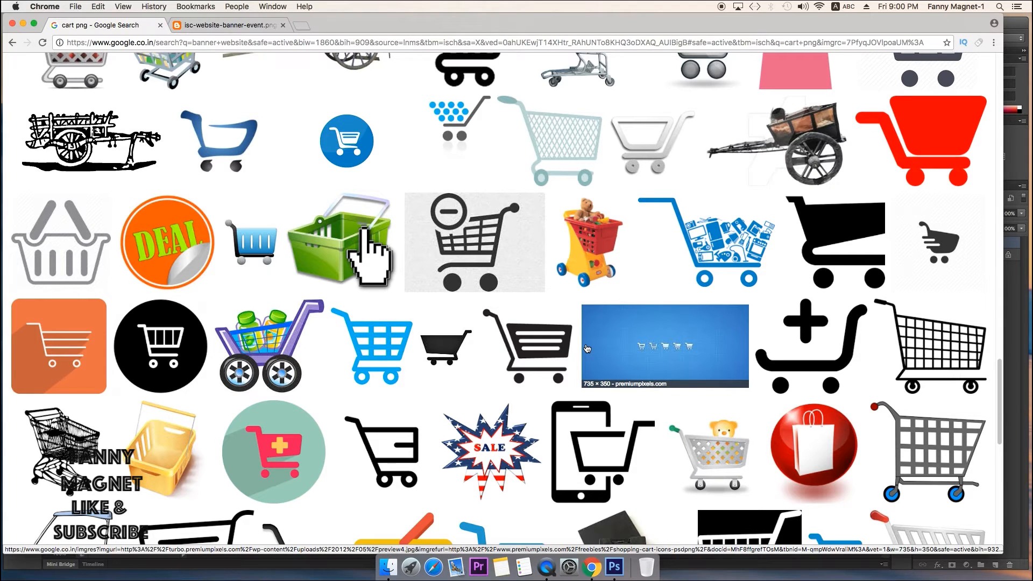
pyautogui.scroll(-5, 587, 348)
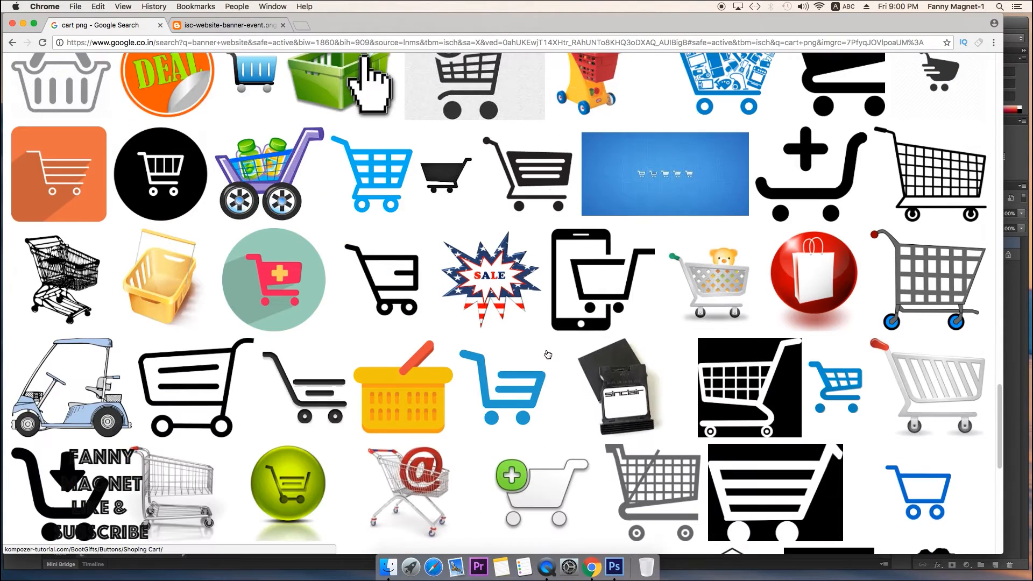
# - Open the full-size InMotion Hosting cart with the green plus badge in a new tab and return to the results
pyautogui.click(531, 396)
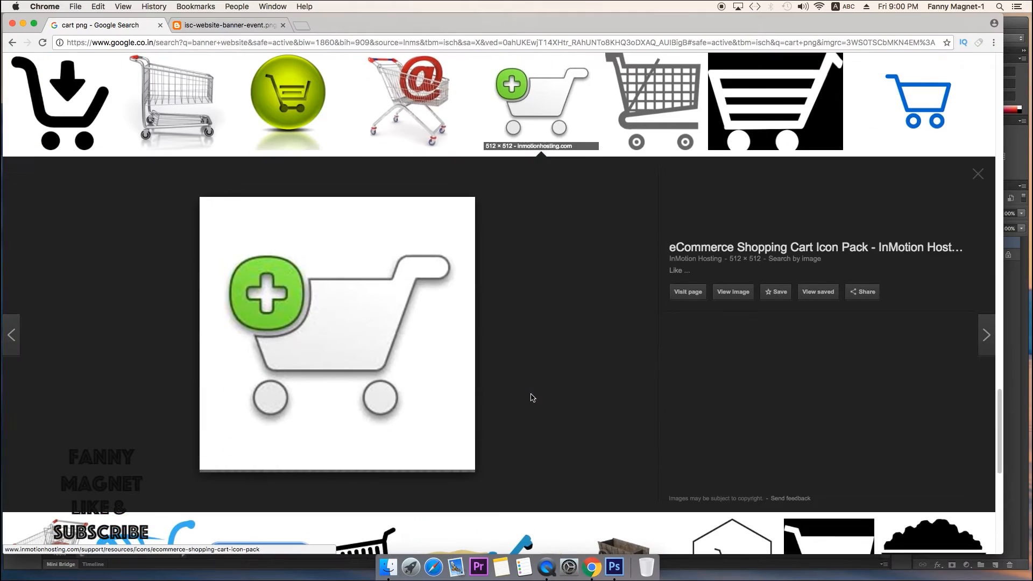
pyautogui.click(739, 294)
pyautogui.click(122, 26)
pyautogui.scroll(-4, 561, 133)
pyautogui.scroll(-4, 559, 132)
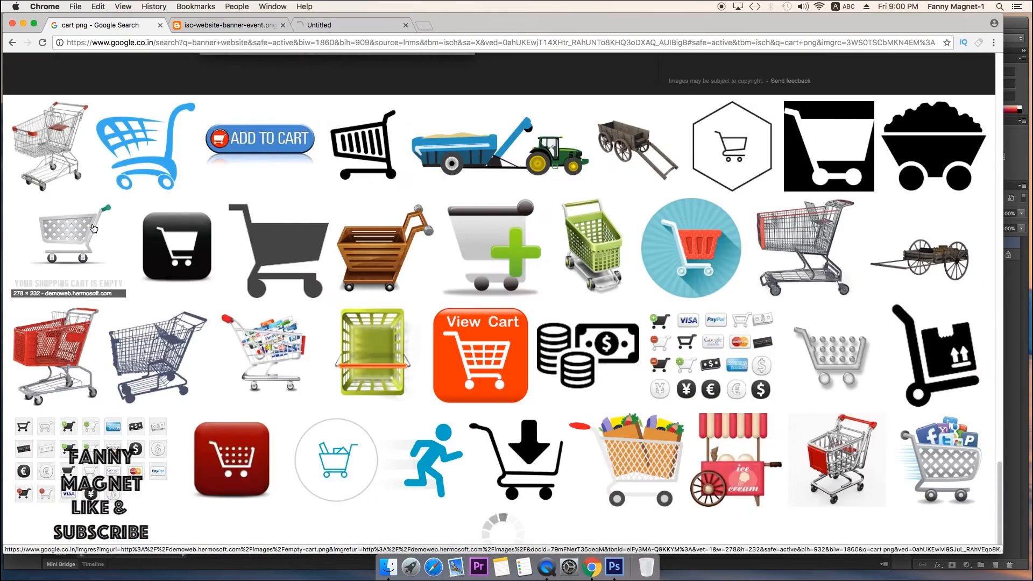
pyautogui.scroll(10, 560, 132)
pyautogui.click(342, 124)
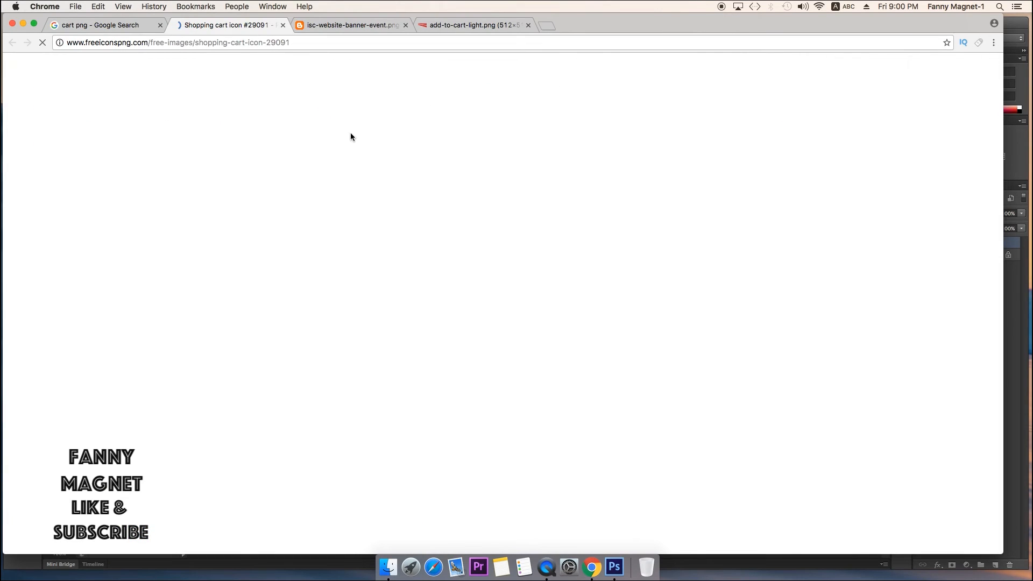
pyautogui.click(108, 27)
pyautogui.click(283, 25)
# - Open the full-size black simpleicon.com cart, Shopping-Cart-10.png, in a new tab and highlight the .png extension in its address
pyautogui.scroll(-10, 642, 103)
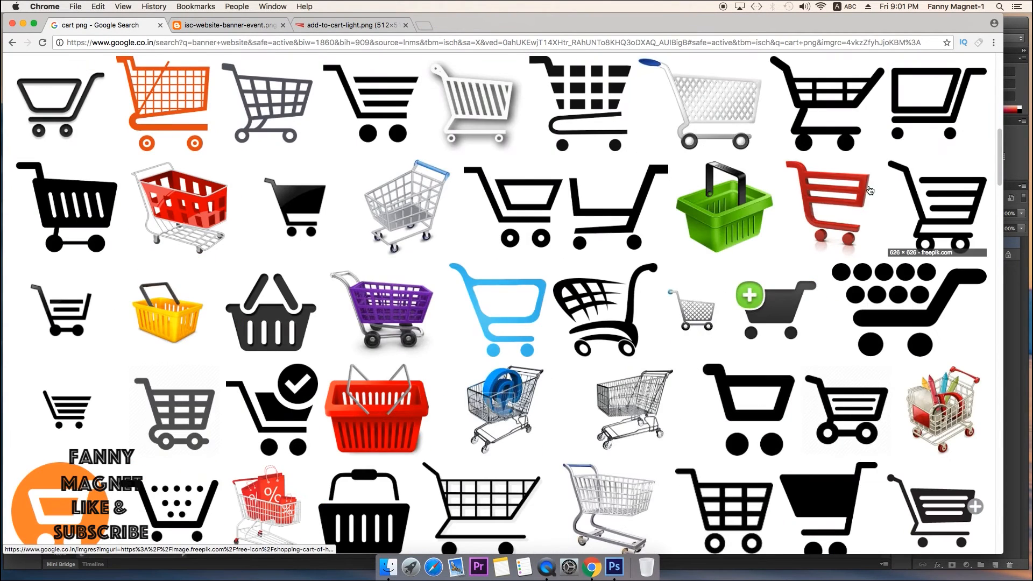
pyautogui.click(511, 207)
pyautogui.click(738, 293)
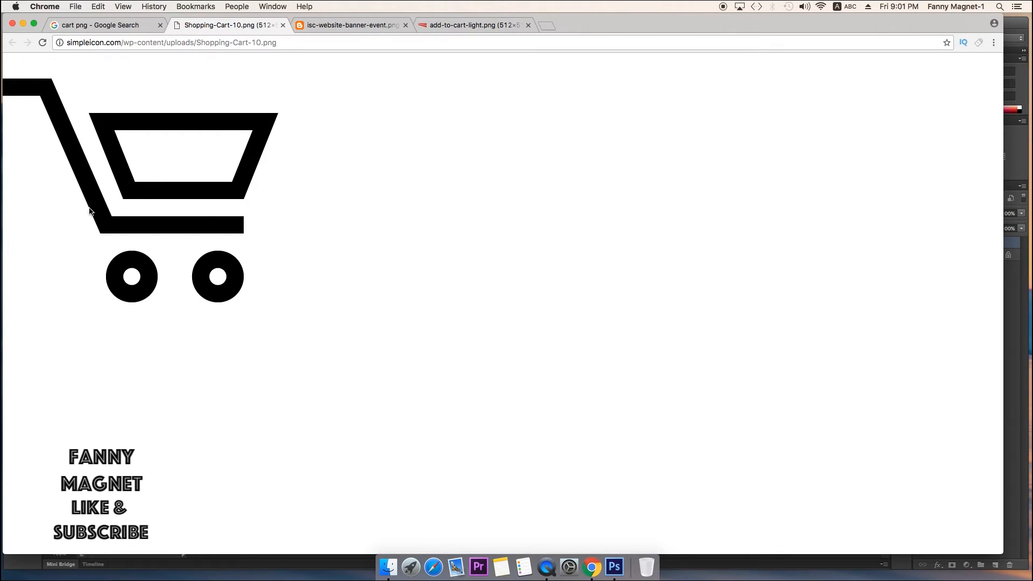
pyautogui.moveTo(263, 45); pyautogui.dragTo(279, 44)
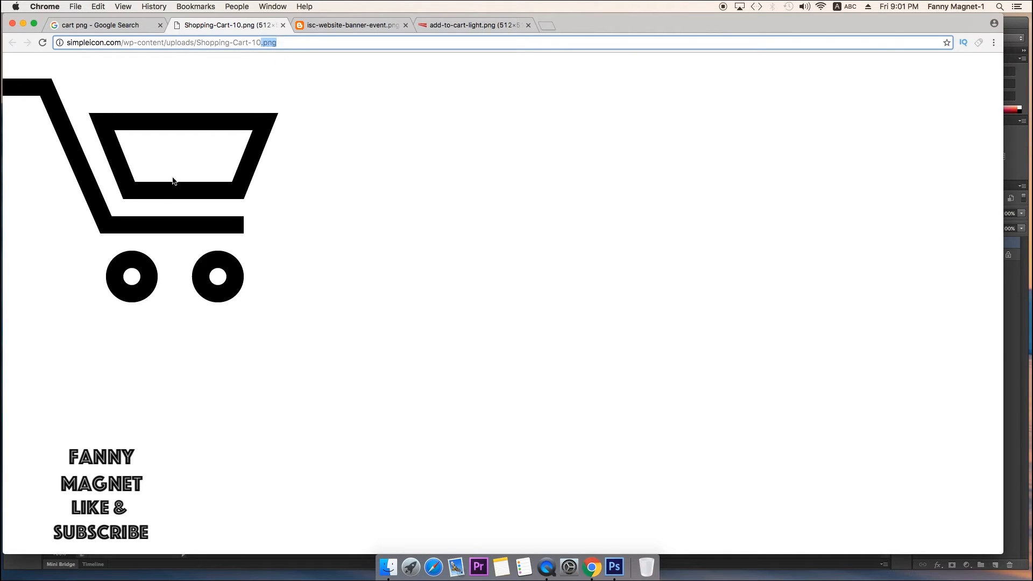
# - Save the black cart image as Shopping-Cart-10 in the Images folder in Portable Network Graphics format
pyautogui.rightClick(137, 118)
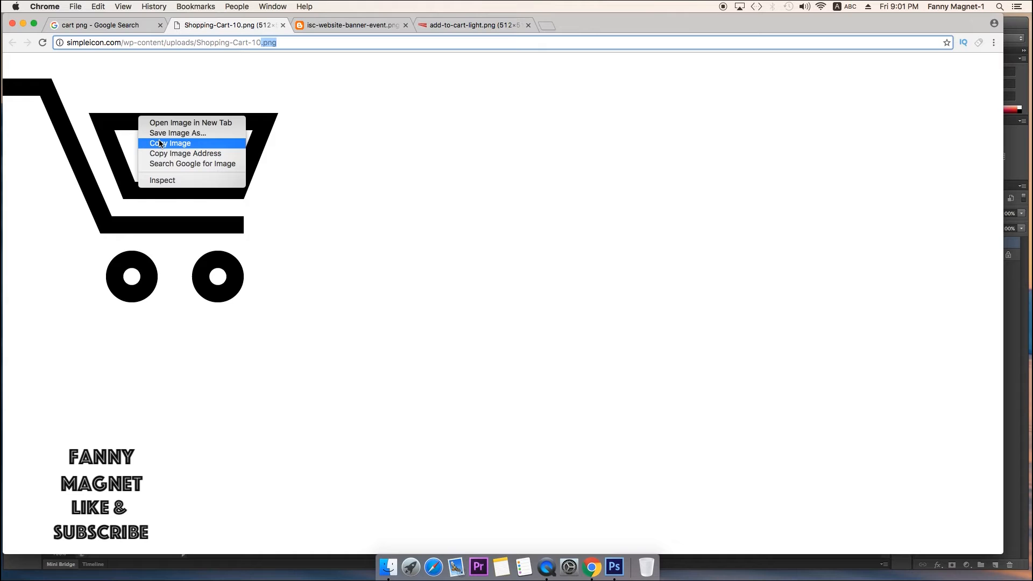
pyautogui.rightClick(67, 114)
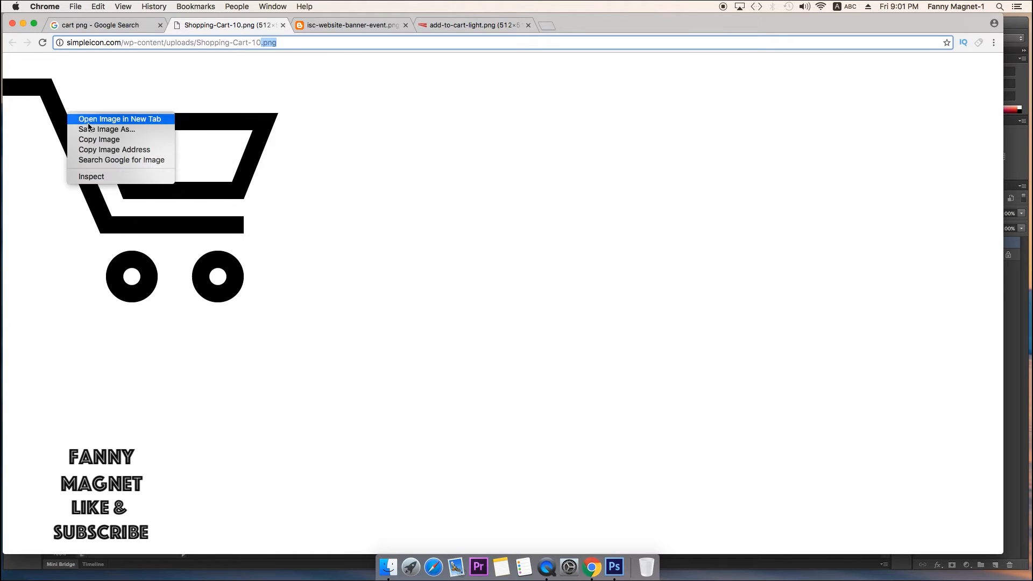
pyautogui.click(111, 132)
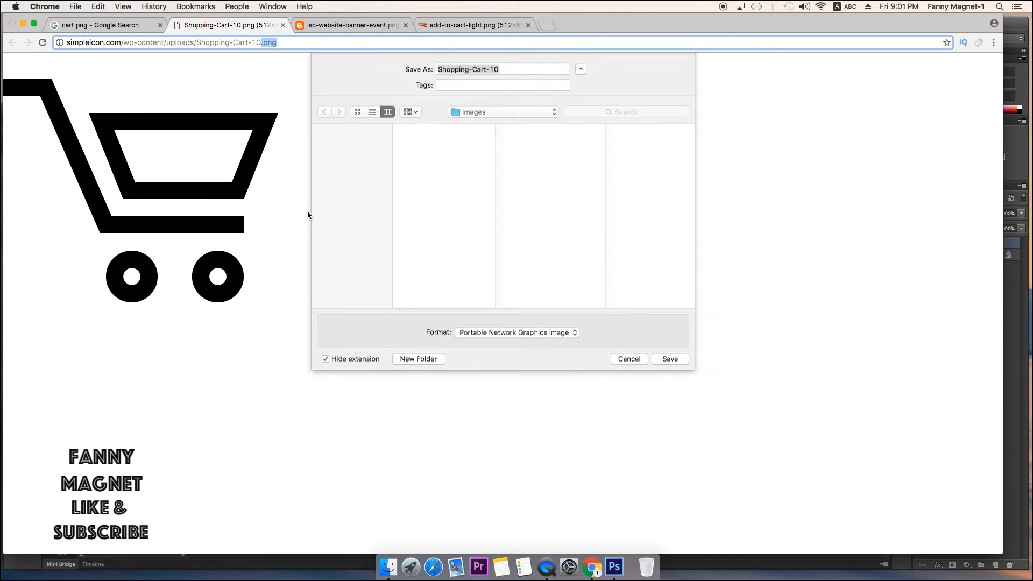
pyautogui.click(668, 360)
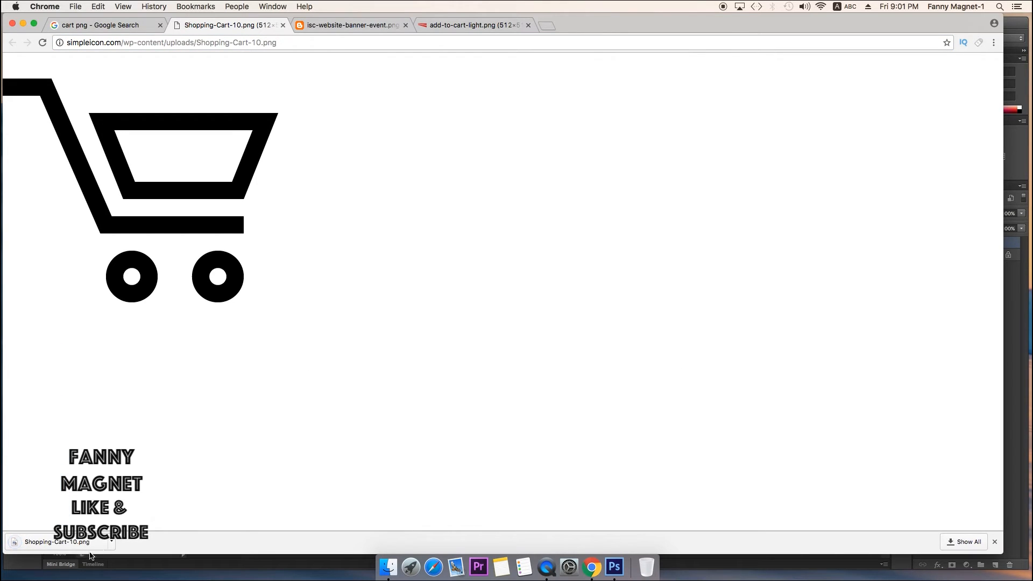
# - Reveal the downloaded Shopping-Cart-10.png in its folder, switch to Photoshop and place the file over the blue wood background
pyautogui.click(108, 541)
pyautogui.click(134, 526)
pyautogui.click(23, 24)
pyautogui.moveTo(281, 164); pyautogui.dragTo(588, 284)
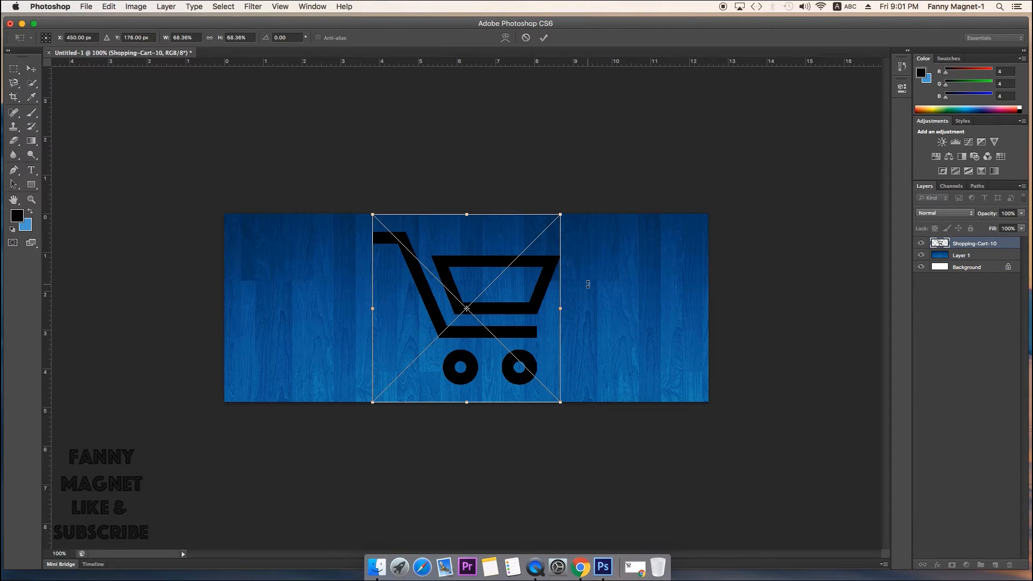
pyautogui.click(31, 69)
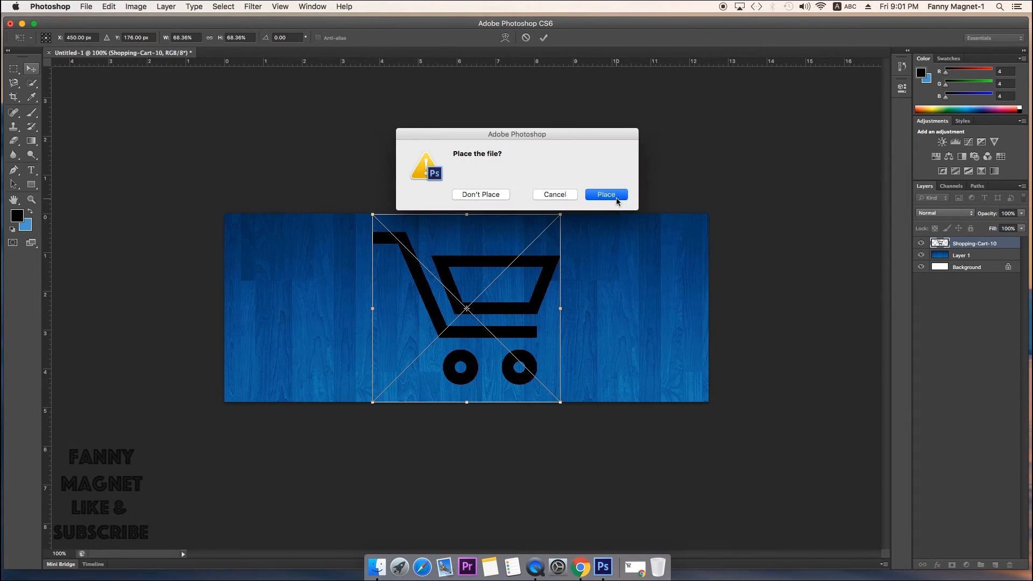
pyautogui.click(606, 195)
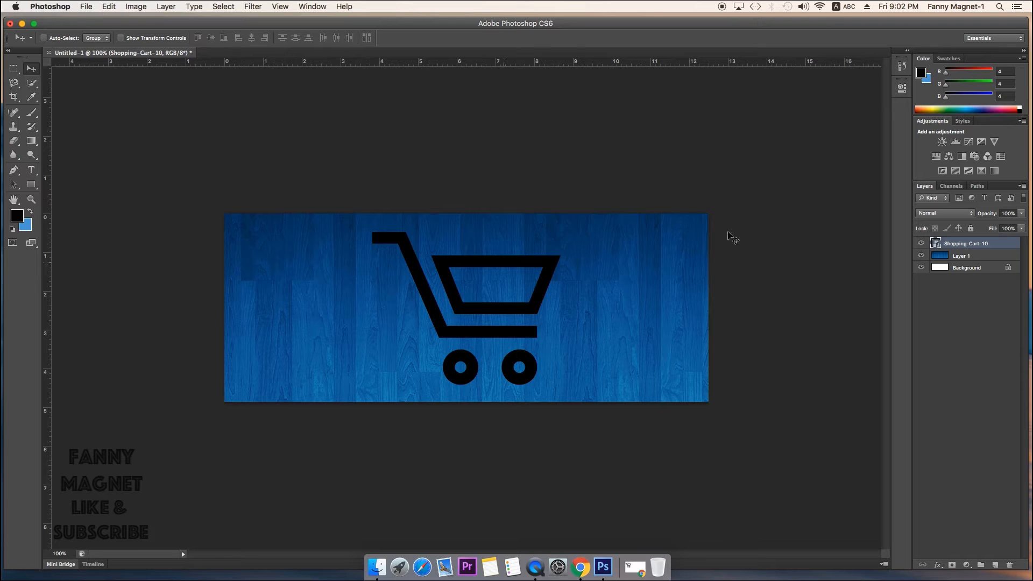
# - Hide the blue wood layer to check the cart's transparency, and show the layer again
pyautogui.click(921, 256)
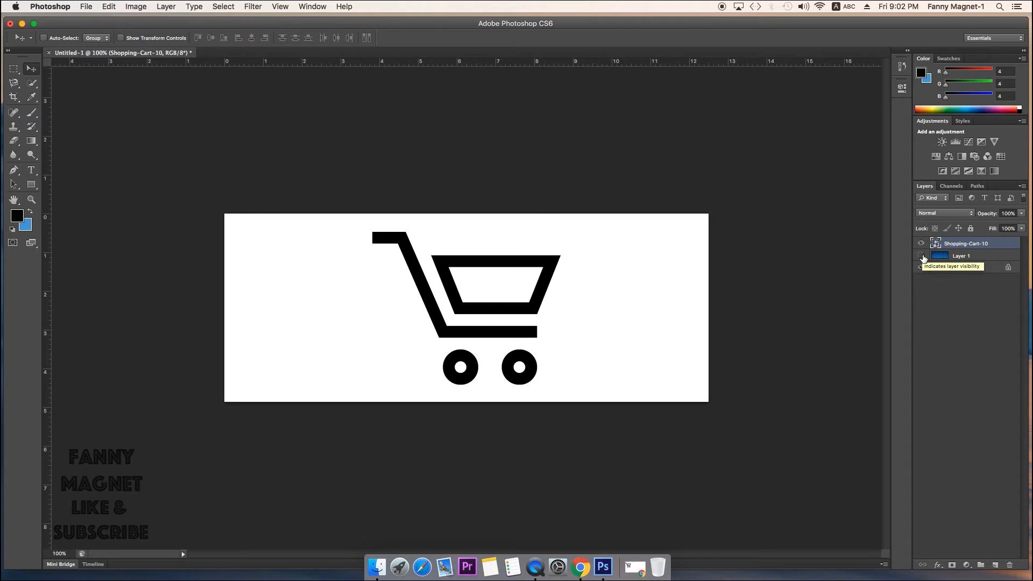
pyautogui.click(921, 256)
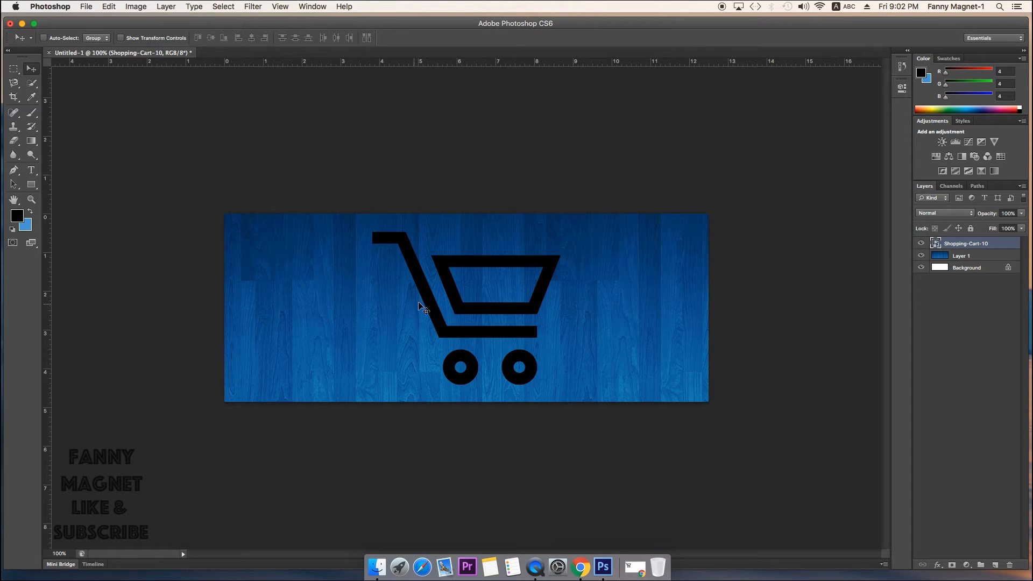
# - Scale the shopping cart down to about 40% and move it to the banner's left side
pyautogui.moveTo(484, 281); pyautogui.dragTo(469, 295)
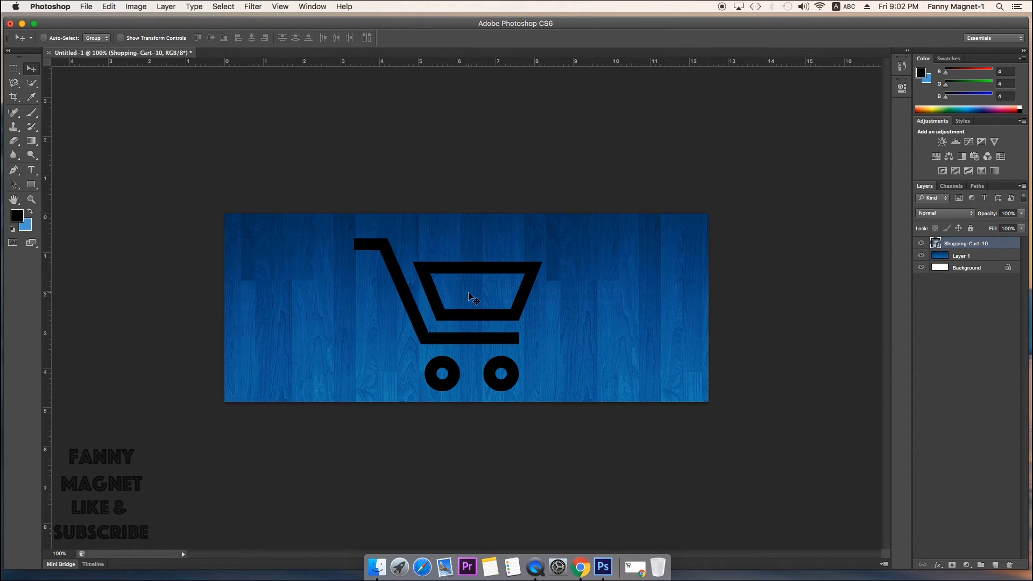
pyautogui.press('super+t')
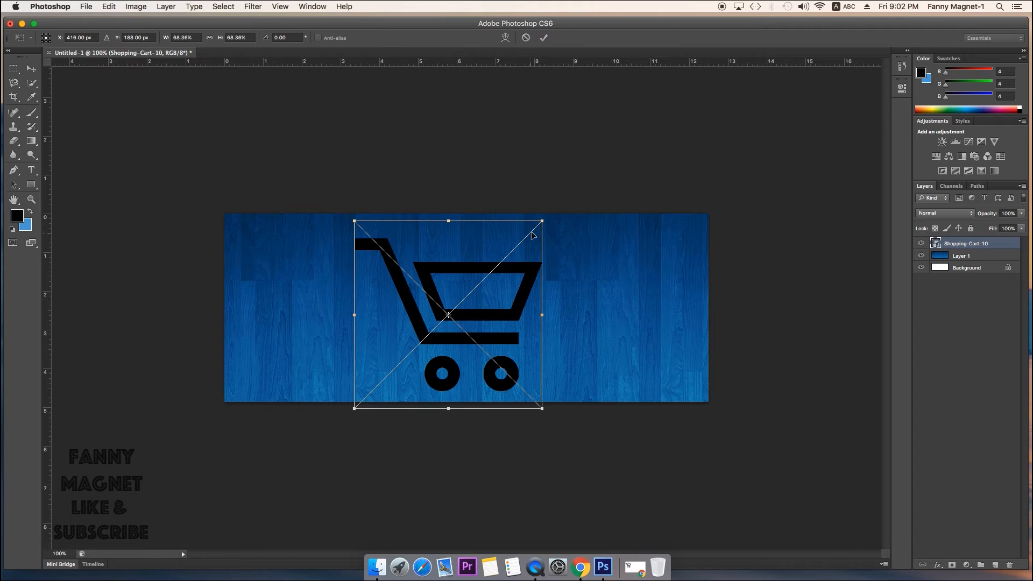
pyautogui.moveTo(543, 220); pyautogui.dragTo(502, 260)
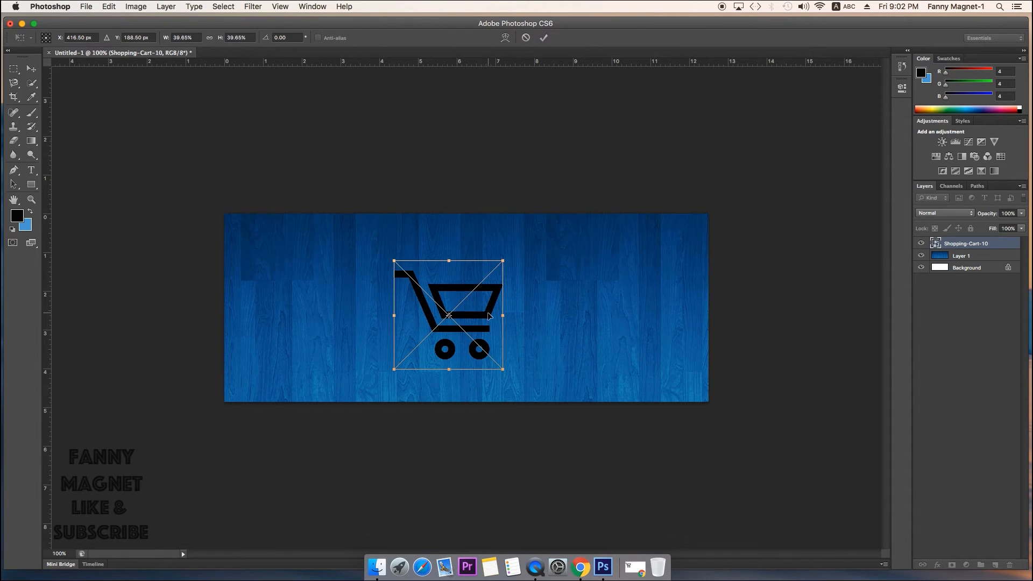
pyautogui.press('Return')
pyautogui.moveTo(469, 325); pyautogui.dragTo(313, 330)
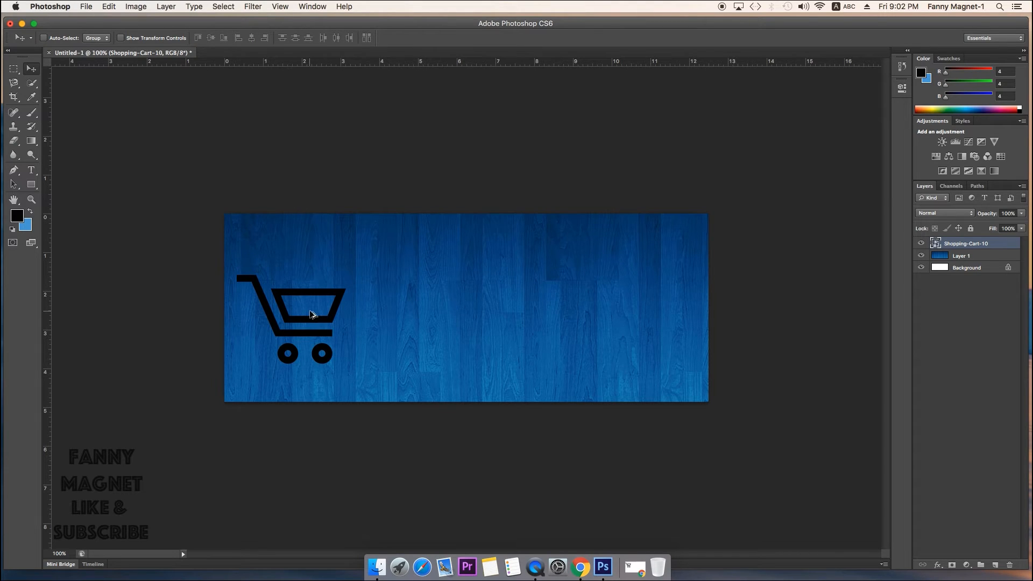
# - Duplicate the shopping cart and place the copy near the middle of the banner, level with the original
pyautogui.moveTo(311, 314); pyautogui.dragTo(458, 314)
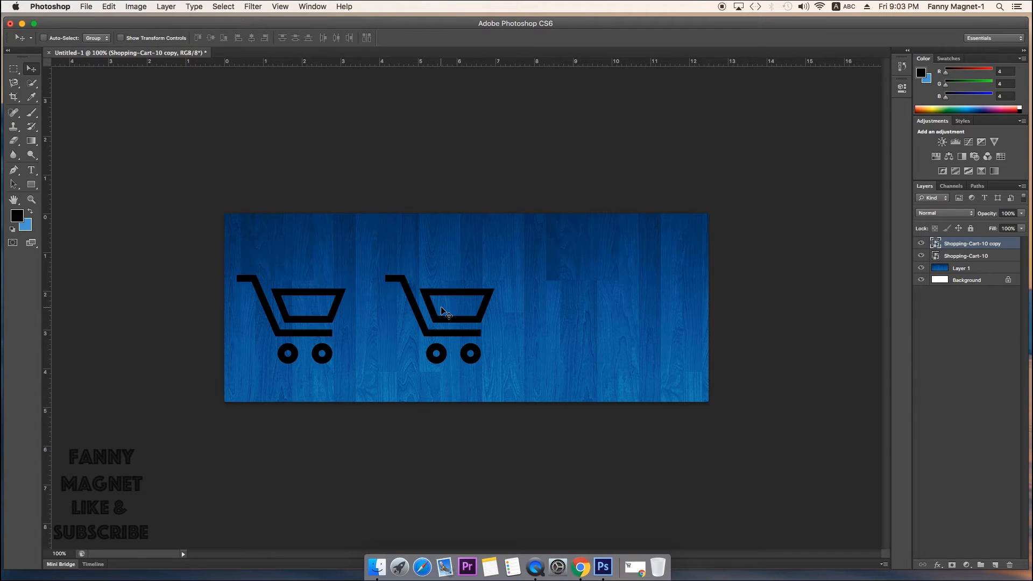
pyautogui.moveTo(441, 308); pyautogui.dragTo(475, 308)
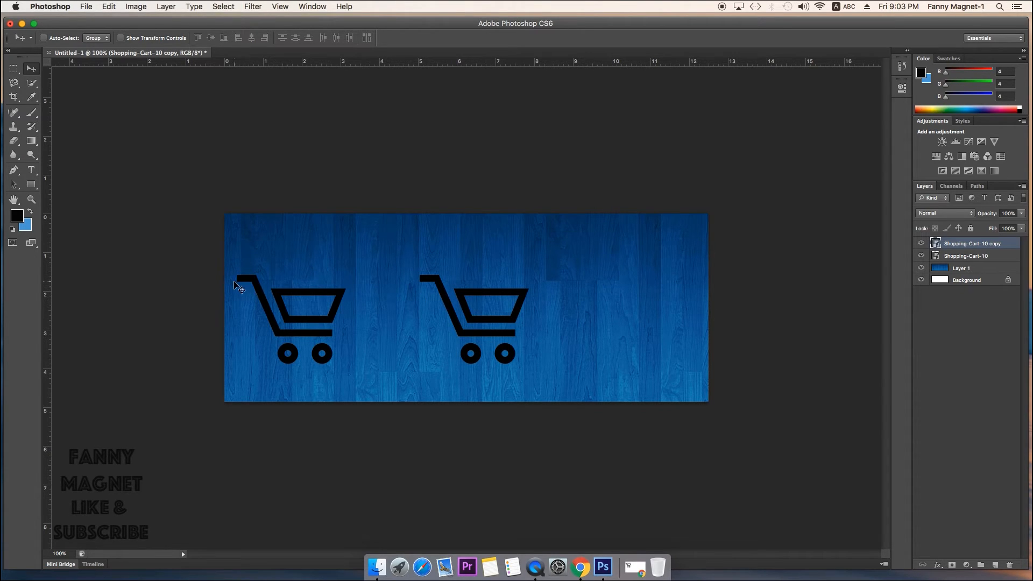
pyautogui.rightClick(463, 306)
pyautogui.click(484, 310)
# - Rename the copied cart layer as cart 2 and the original cart layer as cart
pyautogui.click(970, 255)
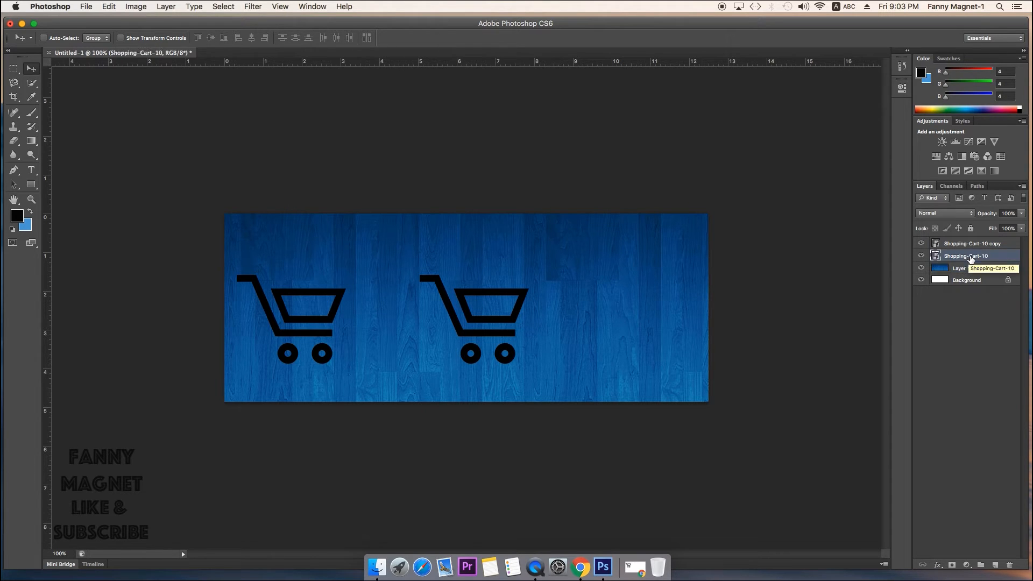
pyautogui.click(974, 244)
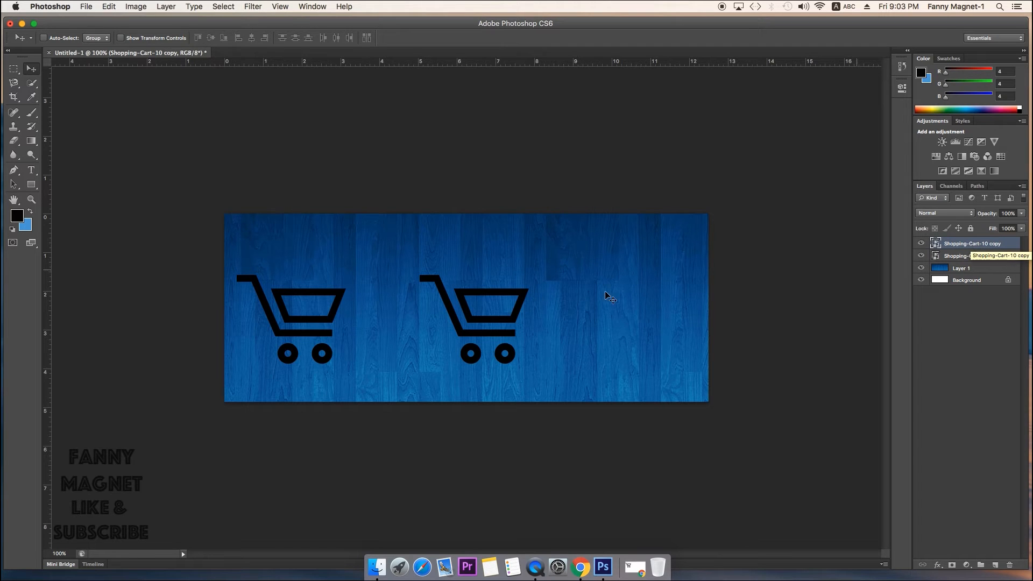
pyautogui.rightClick(985, 242)
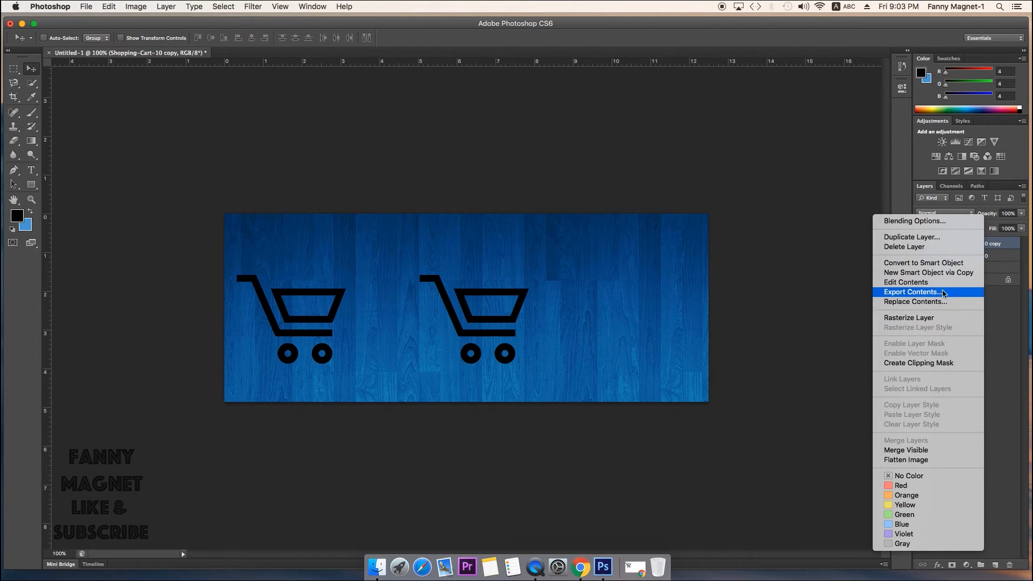
pyautogui.click(852, 306)
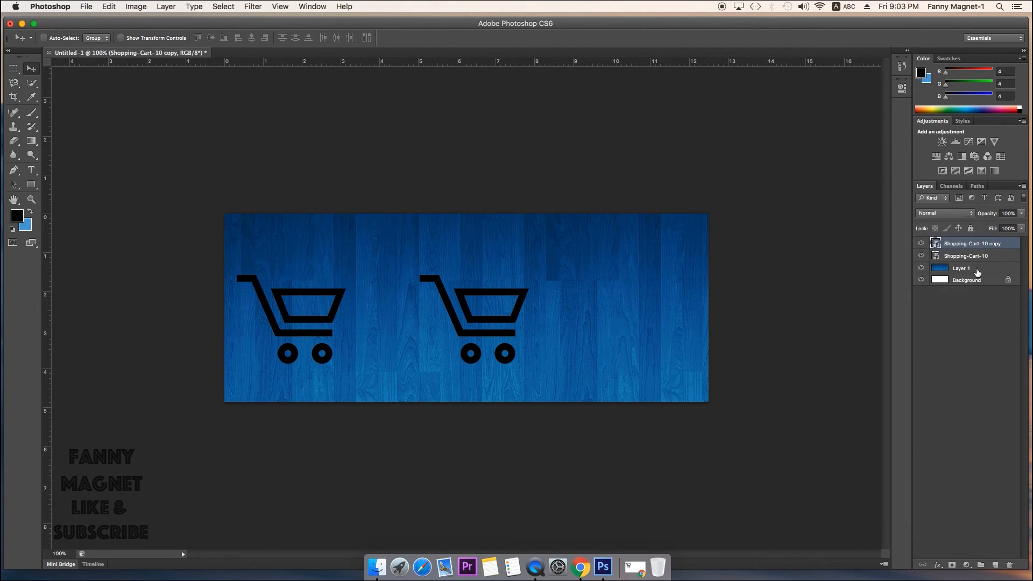
pyautogui.doubleClick(985, 243)
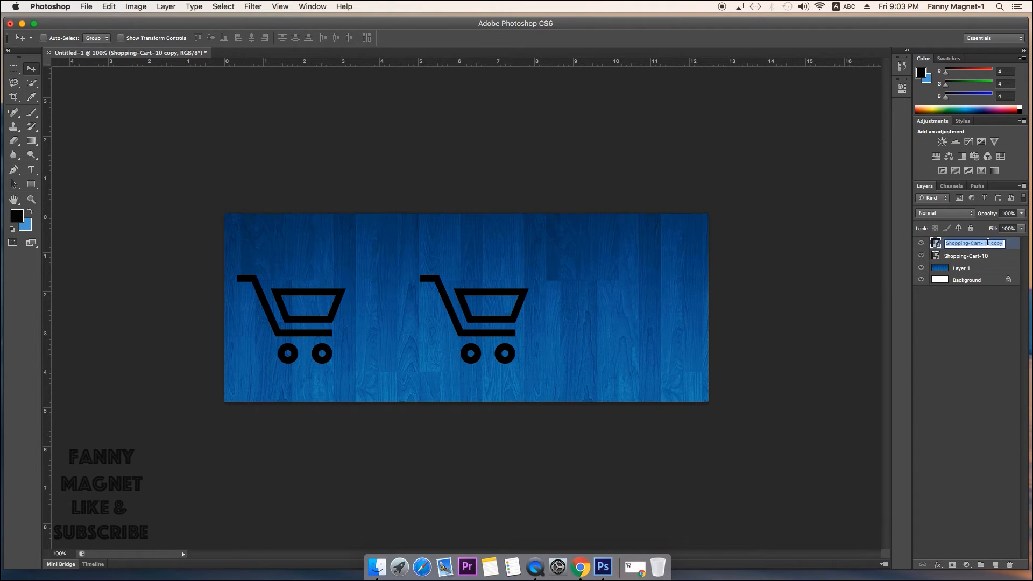
pyautogui.write('ca')
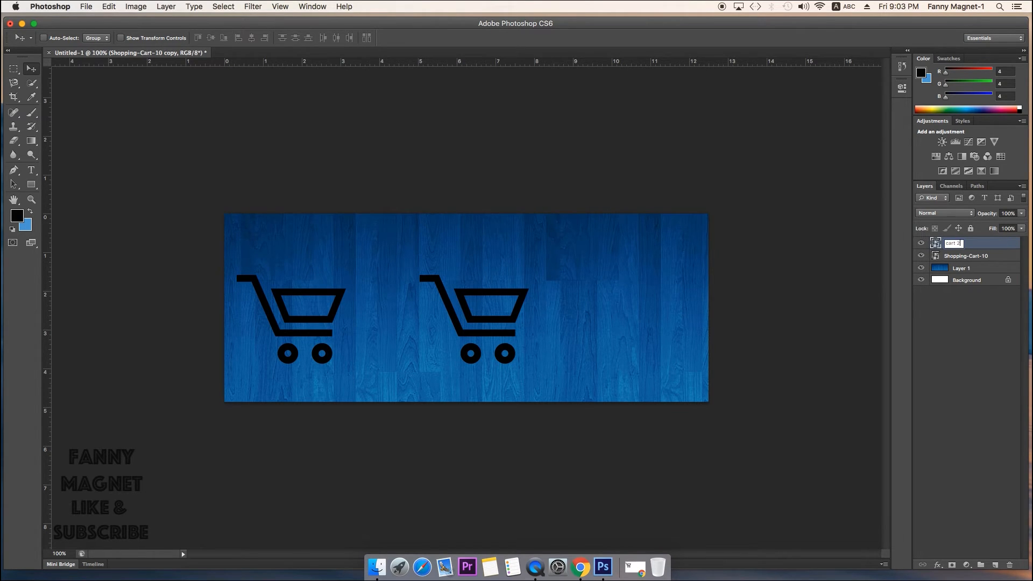
pyautogui.write('rt 2')
pyautogui.press('Return')
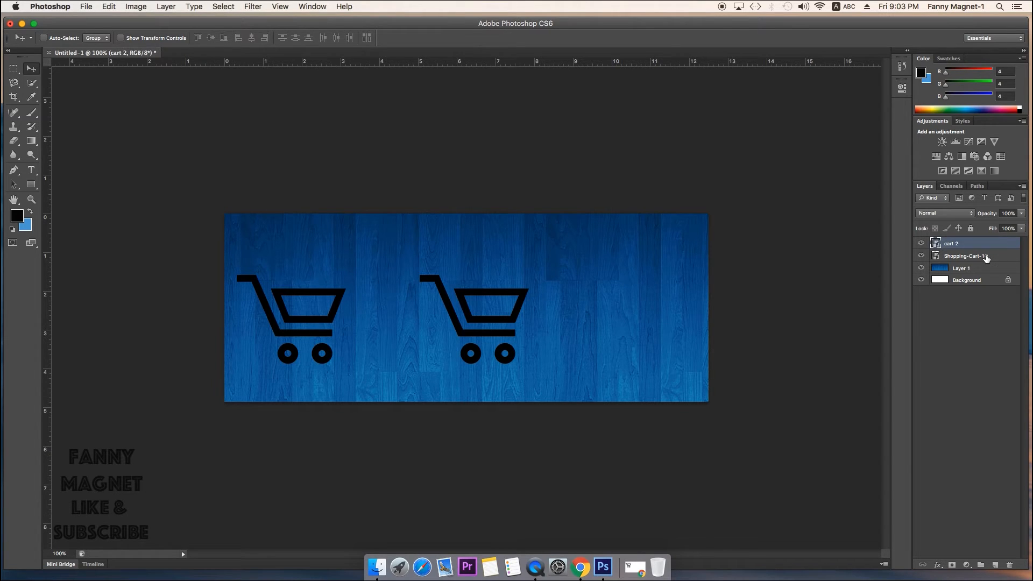
pyautogui.doubleClick(985, 257)
pyautogui.write('cart')
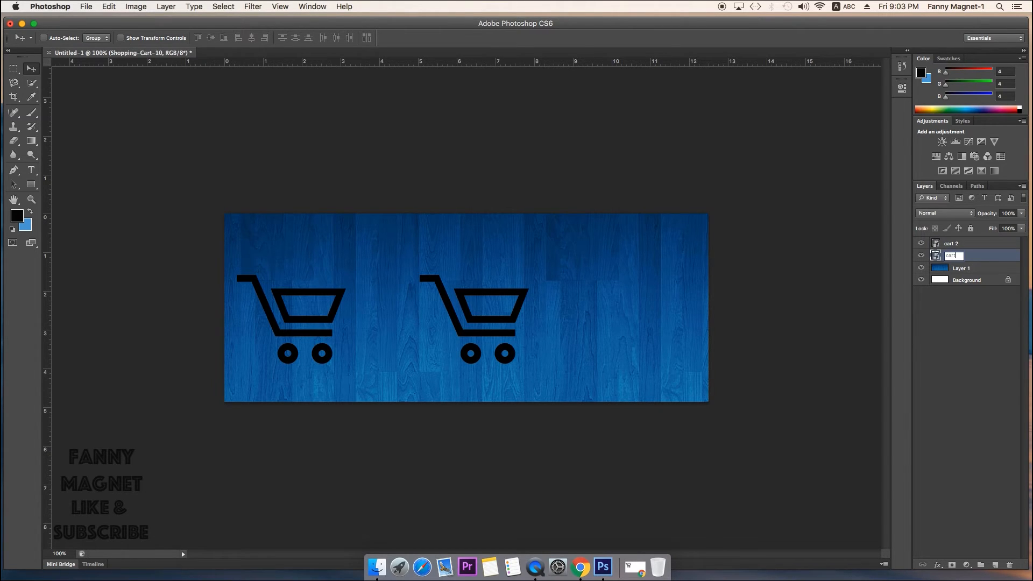
pyautogui.press('Return')
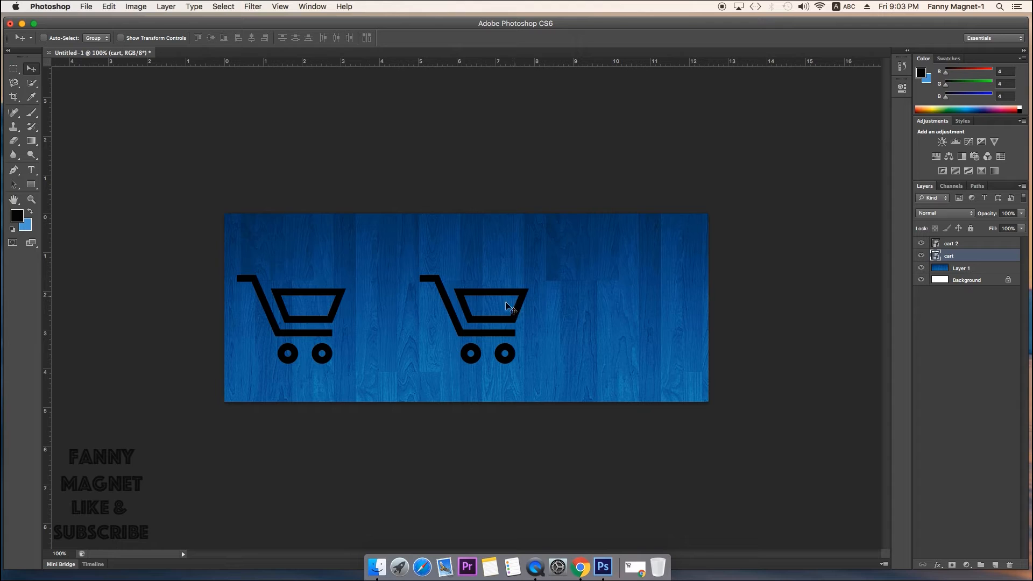
# - Flip the cart 2 layer horizontally and move it next to the first cart so the baskets face each other
pyautogui.click(957, 245)
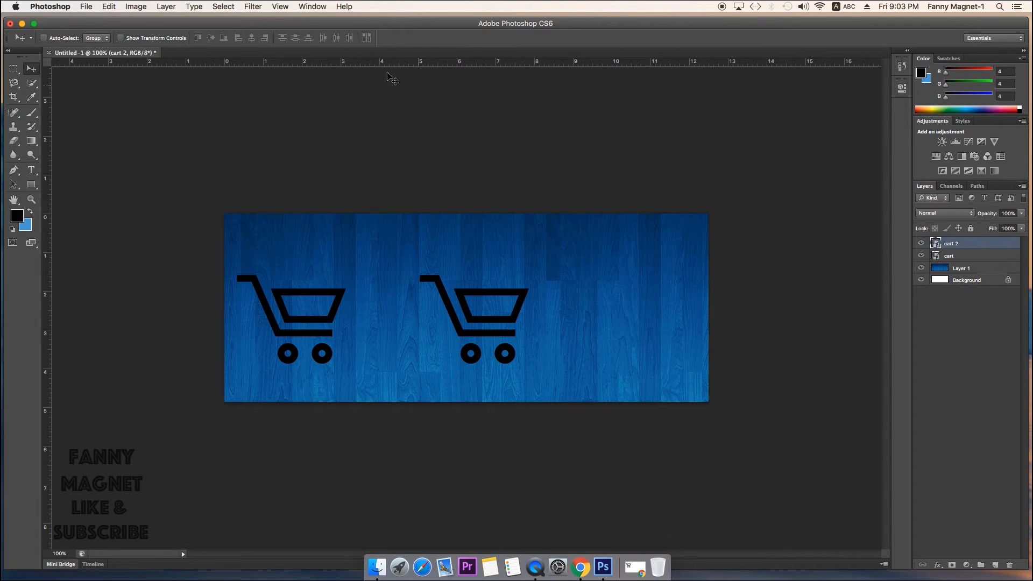
pyautogui.click(112, 7)
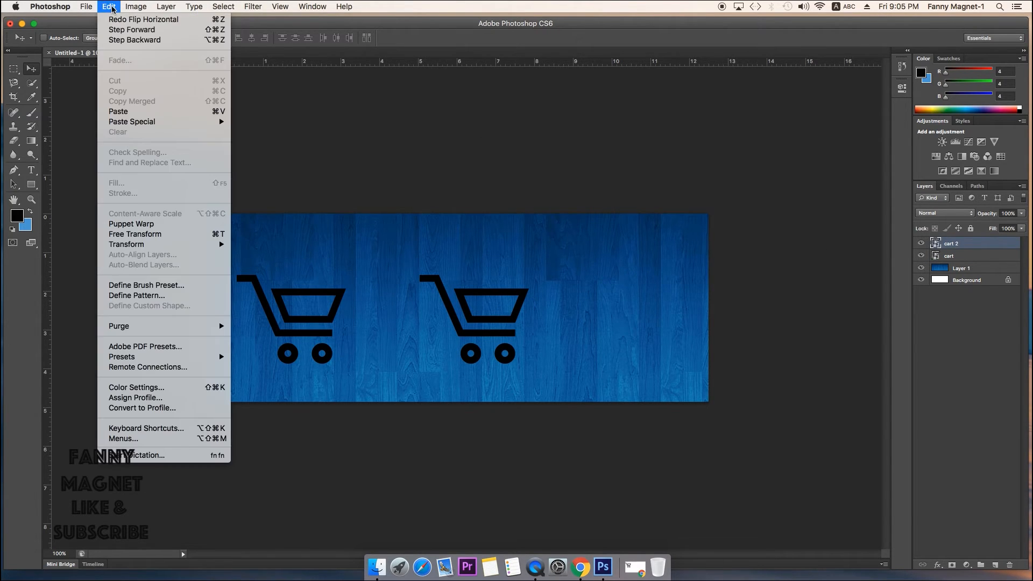
pyautogui.moveTo(138, 246)
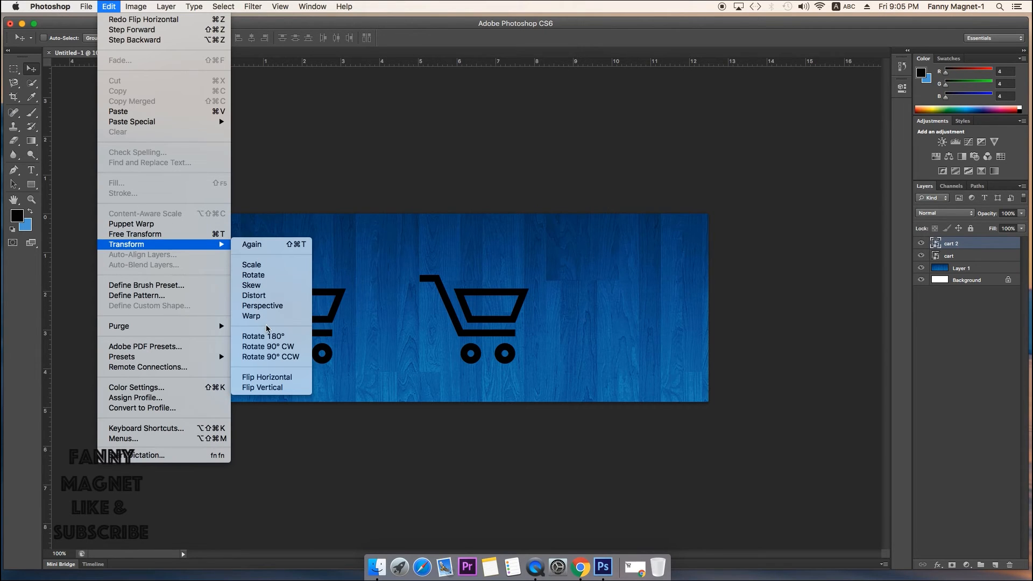
pyautogui.click(281, 379)
pyautogui.moveTo(477, 312); pyautogui.dragTo(410, 312)
pyautogui.click(110, 7)
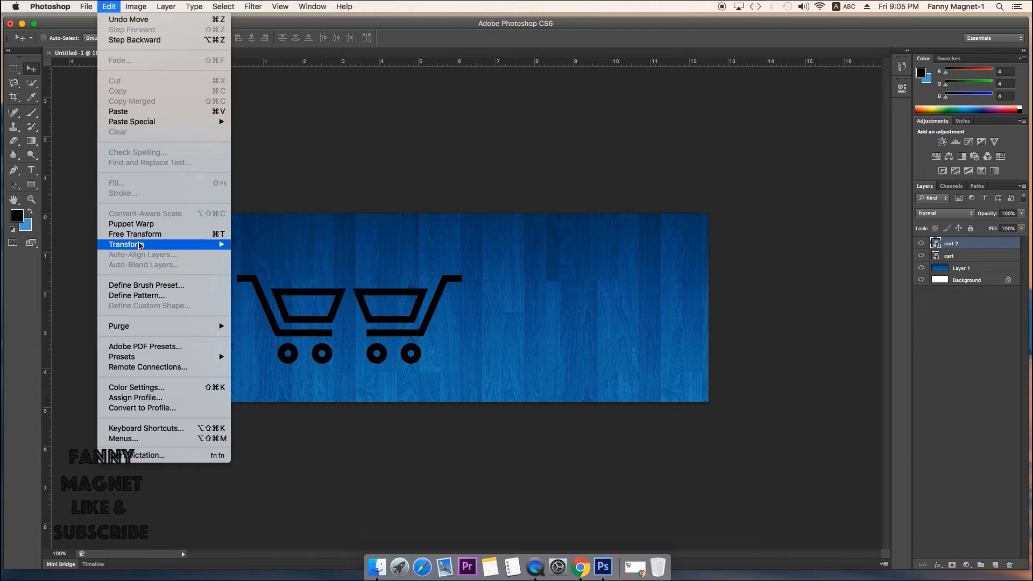
pyautogui.moveTo(143, 247)
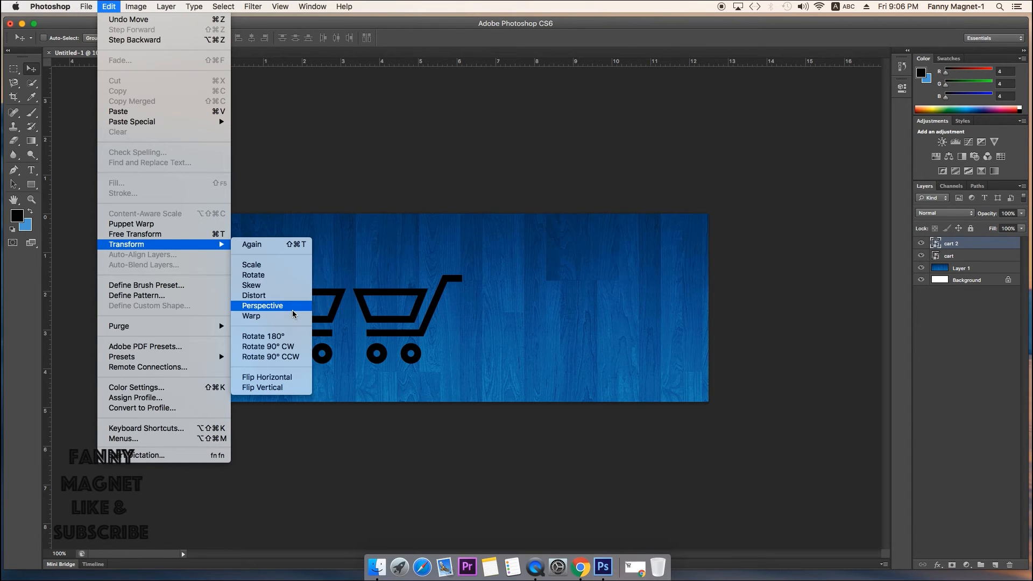
pyautogui.click(334, 225)
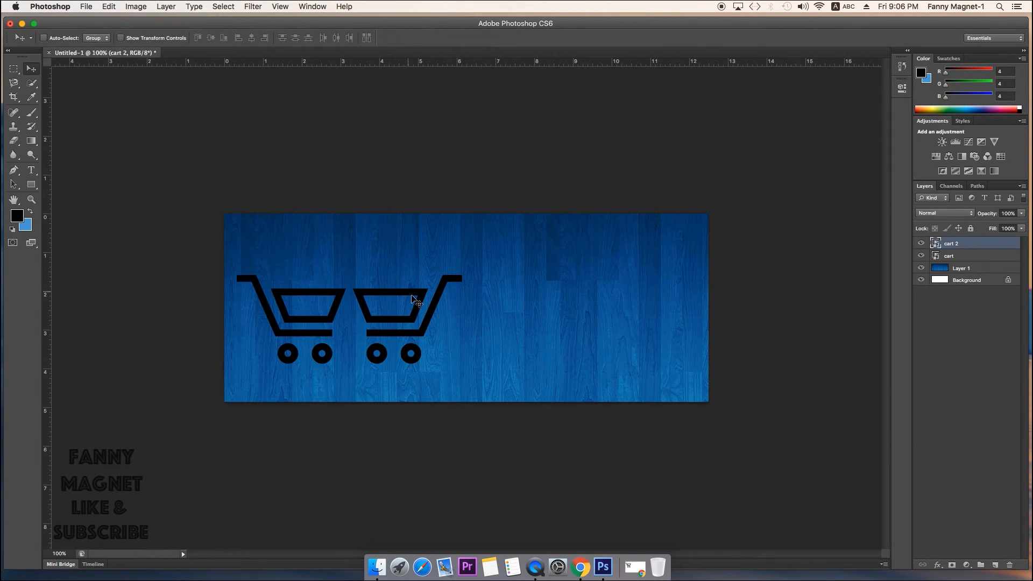
# - Move the mirrored cart closer to the first cart, fine-tuning its position to leave a narrow gap between them
pyautogui.moveTo(389, 305); pyautogui.dragTo(384, 305)
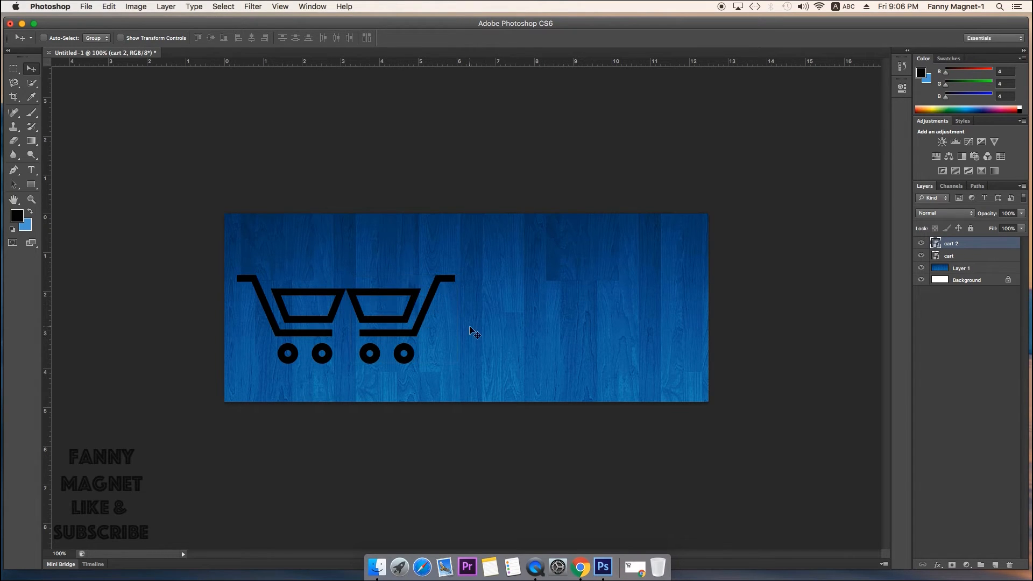
pyautogui.press('Right')
pyautogui.press('Right')
pyautogui.press('Right')
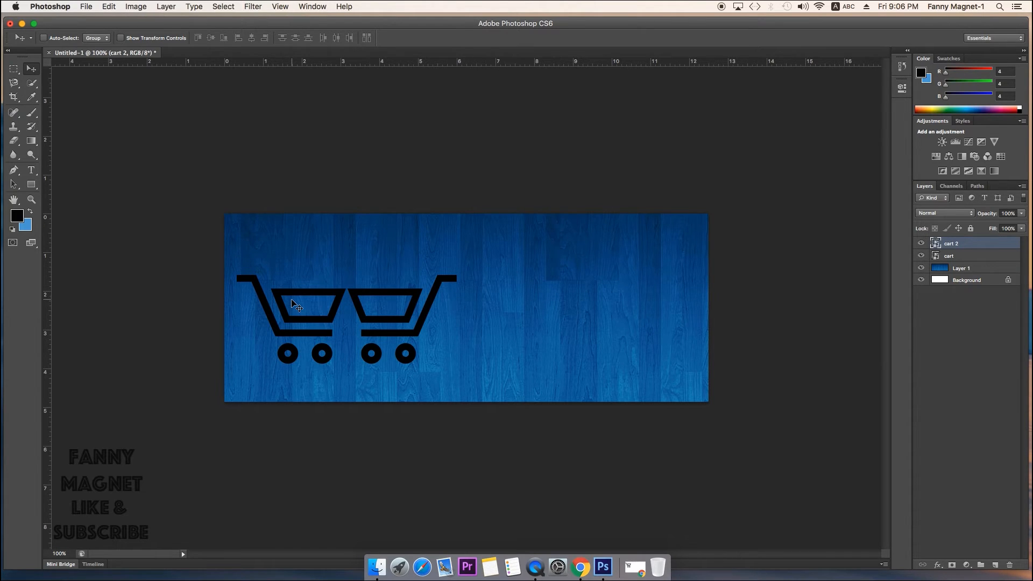
# - Scale both cart layers together to about 61% and move them to the lower middle of the banner
pyautogui.keyDown('shift'); pyautogui.click(961, 256); pyautogui.keyUp('shift')
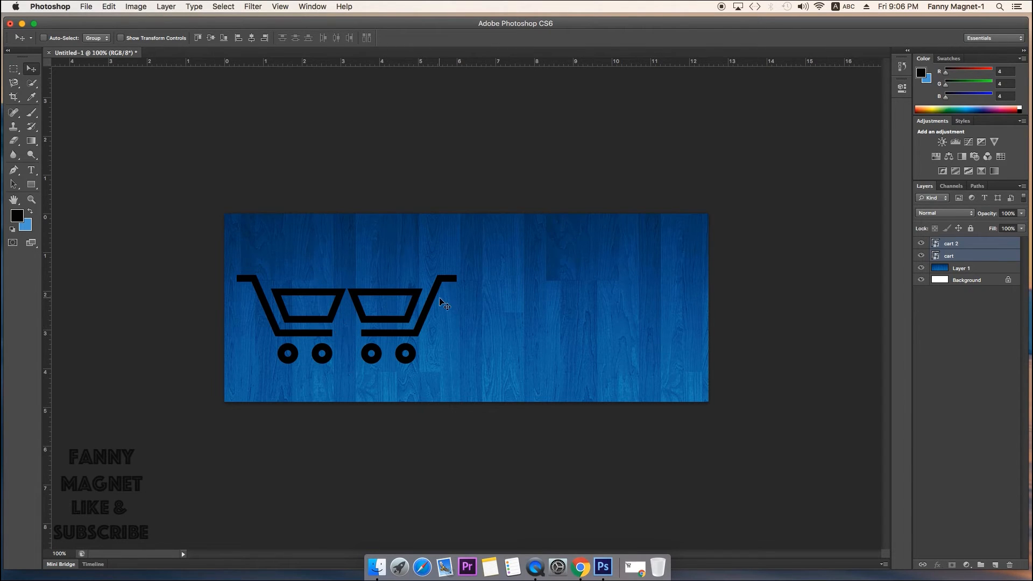
pyautogui.hotkey('ctrl', 't')
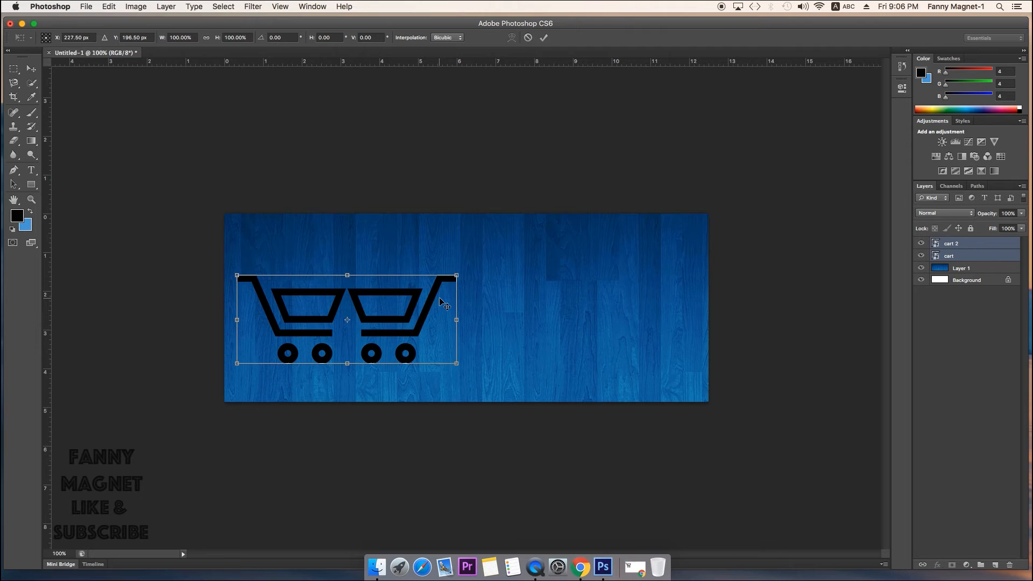
pyautogui.click(456, 276)
pyautogui.moveTo(456, 276); pyautogui.dragTo(413, 295)
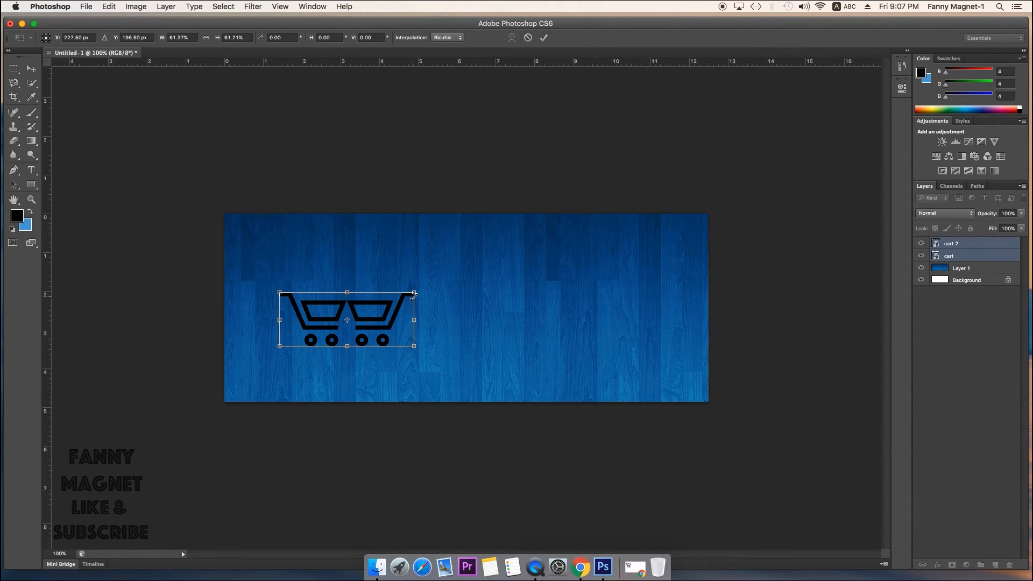
pyautogui.press('Return')
pyautogui.moveTo(382, 319); pyautogui.dragTo(484, 340)
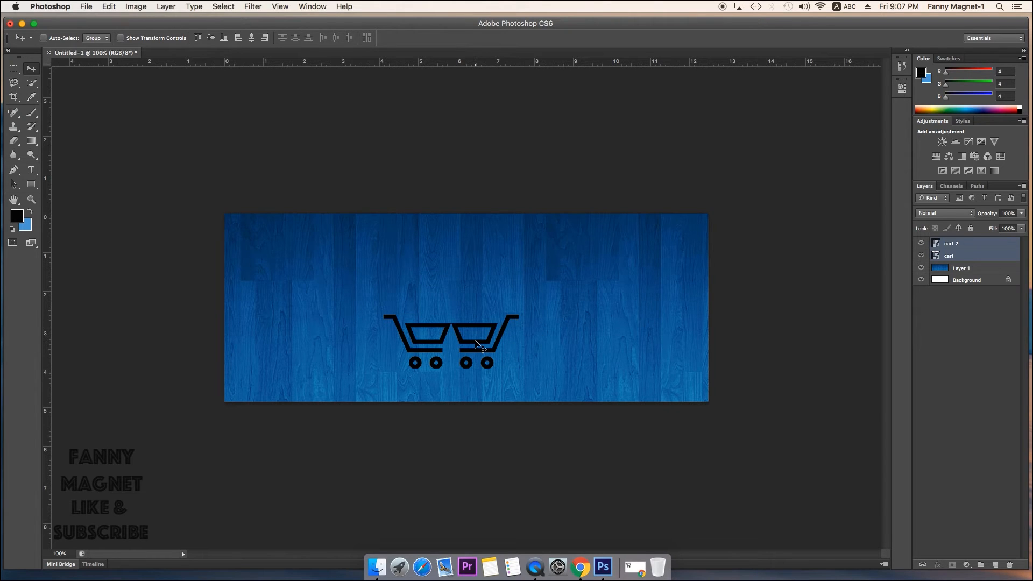
# - Nudge the cart 2 layer to the right to widen the gap between the two carts
pyautogui.click(978, 247)
pyautogui.press('Right')
pyautogui.press('Right')
pyautogui.press('Right')
pyautogui.press('Right')
pyautogui.press('Right')
pyautogui.press('Right')
pyautogui.press('Right')
pyautogui.press('Right')
pyautogui.press('Right')
pyautogui.press('Right')
pyautogui.press('Right')
pyautogui.press('Right')
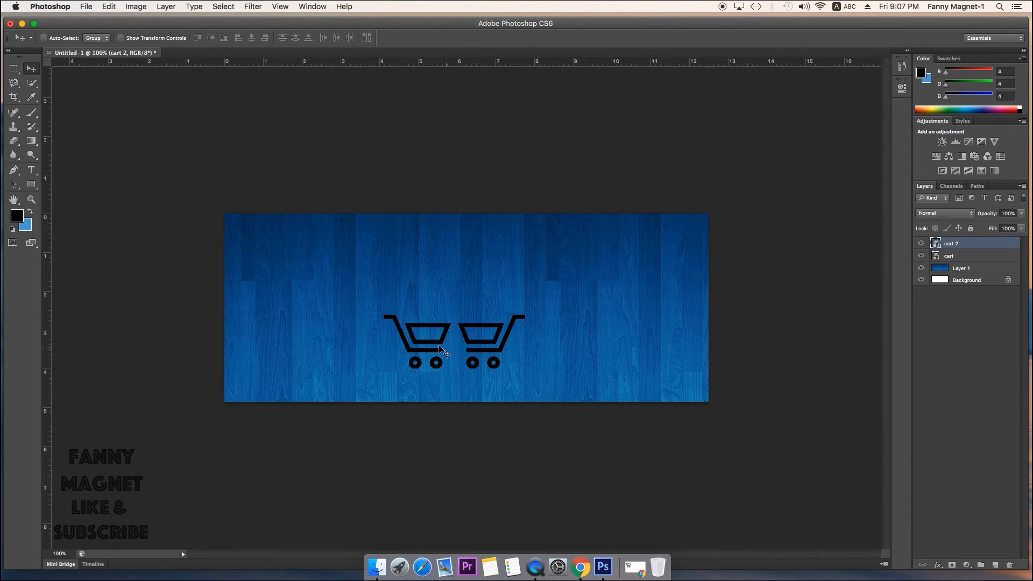
# - Nudge the original cart layer slightly to the left, away from the mirrored cart
pyautogui.rightClick(436, 344)
pyautogui.click(417, 327)
pyautogui.rightClick(417, 334)
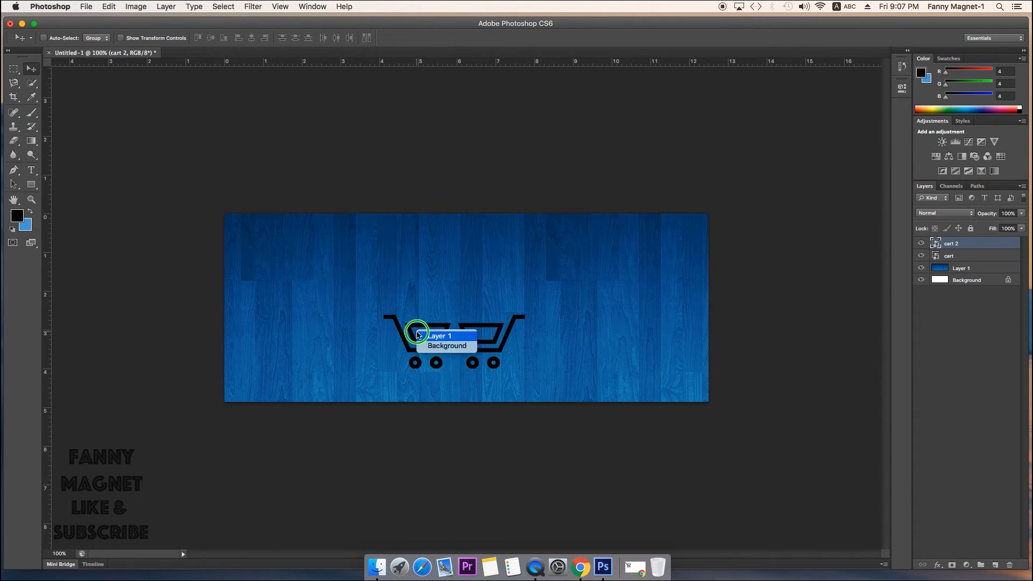
pyautogui.click(961, 258)
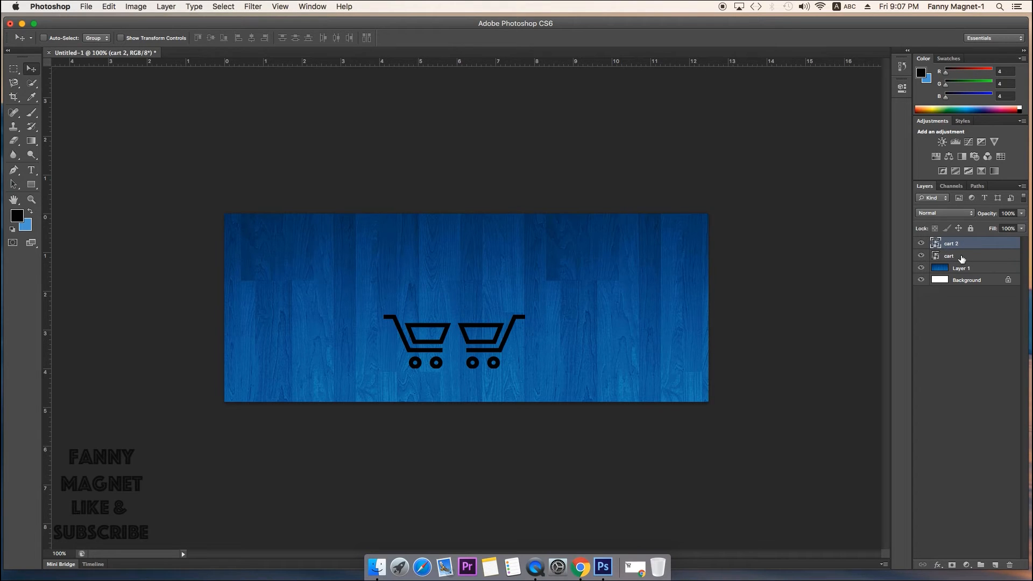
pyautogui.click(961, 257)
pyautogui.press('Left')
pyautogui.press('Left')
pyautogui.press('Left')
pyautogui.press('Left')
pyautogui.press('Left')
pyautogui.press('Left')
pyautogui.press('Left')
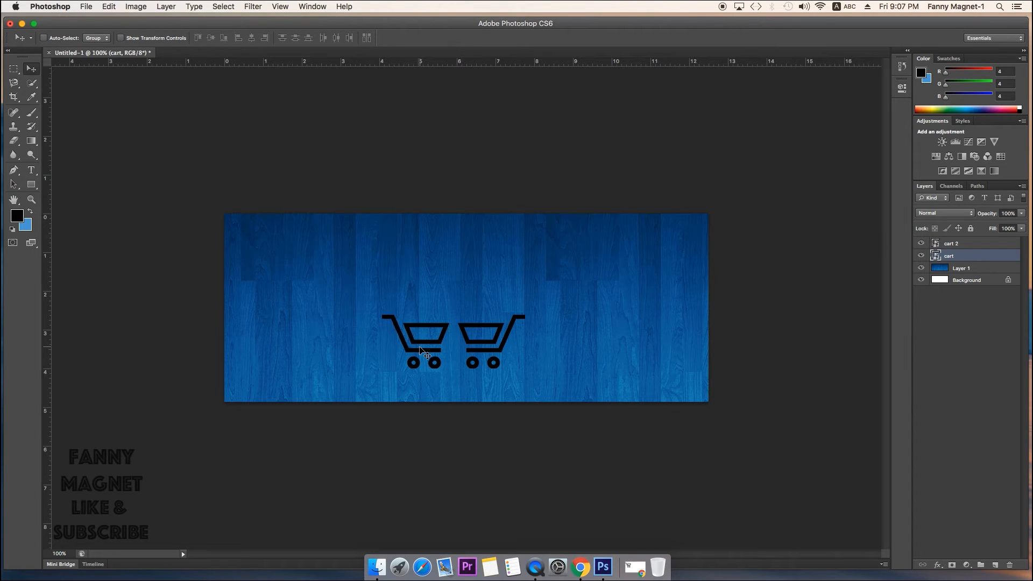
# - Nudge the original cart up a little and back down to its starting height
pyautogui.press('Up')
pyautogui.press('Up')
pyautogui.press('Up')
pyautogui.press('Down')
pyautogui.press('Down')
pyautogui.press('Down')
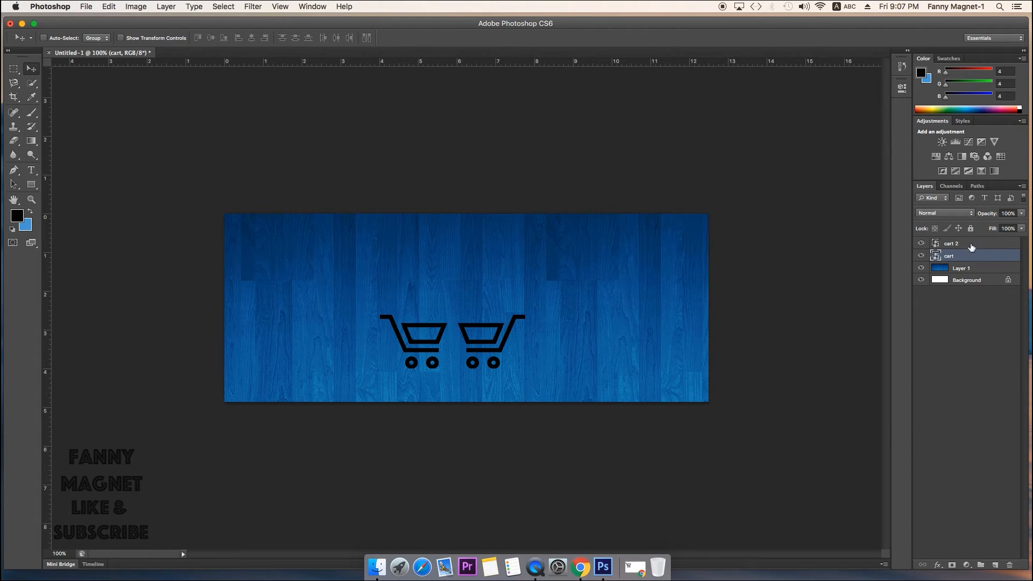
# - Add the headline text "This is my shoping cart" in white 60 pt Phosphate Inline above the cart layers
pyautogui.hotkey('alt', ']')
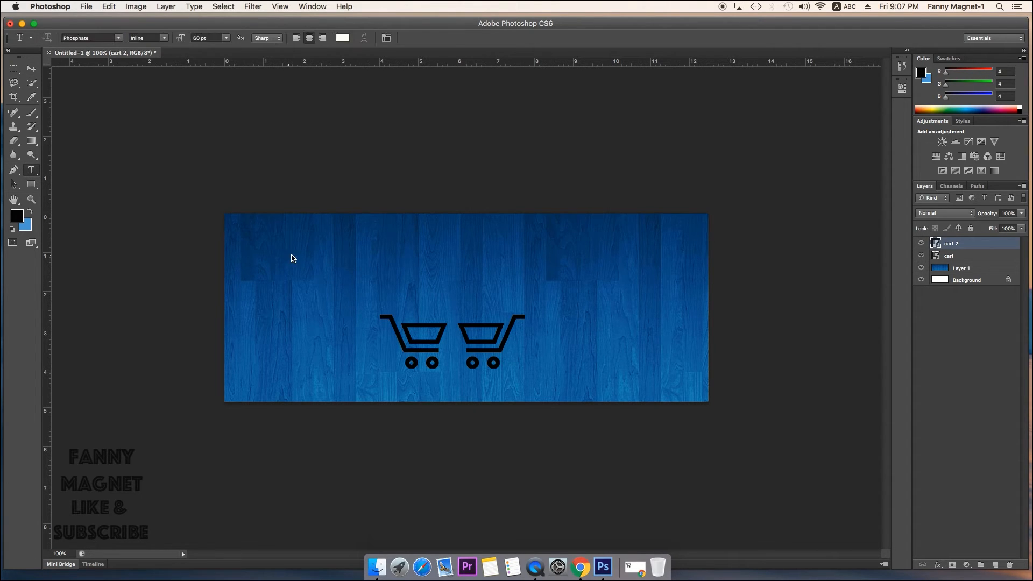
pyautogui.click(312, 264)
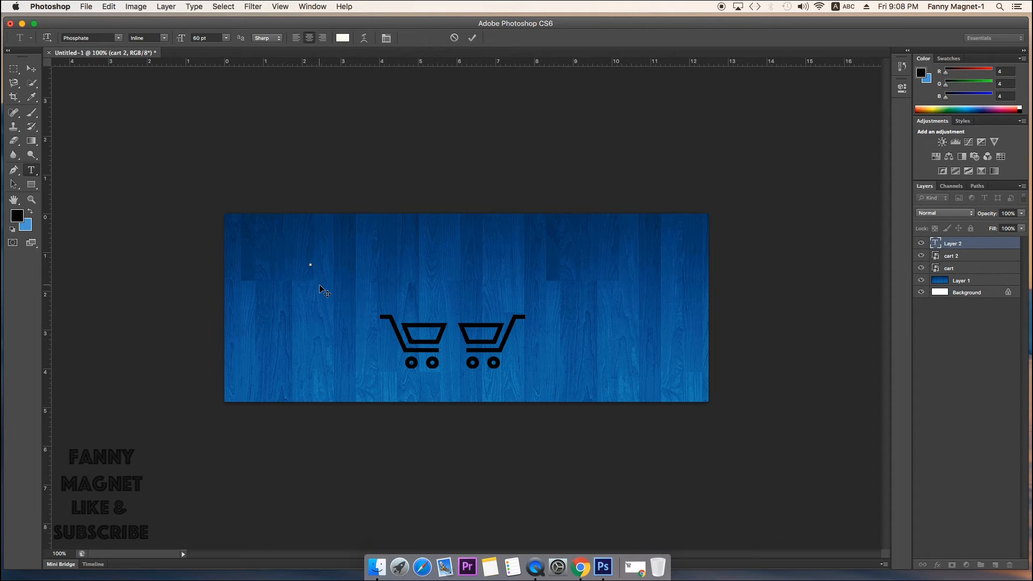
pyautogui.write('THS')
pyautogui.press('BackSpace')
pyautogui.write('IS')
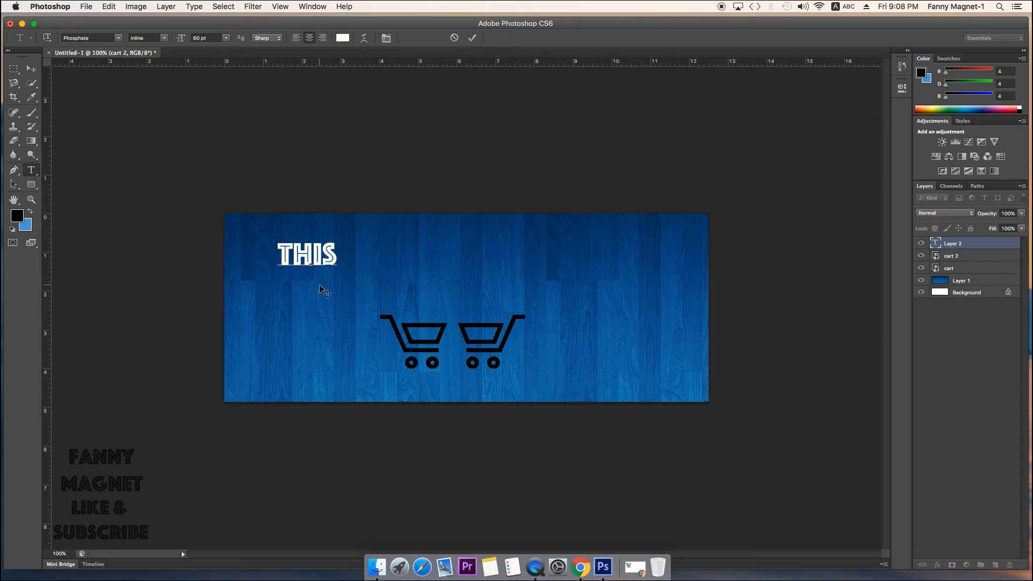
pyautogui.write(' IS MY SHO')
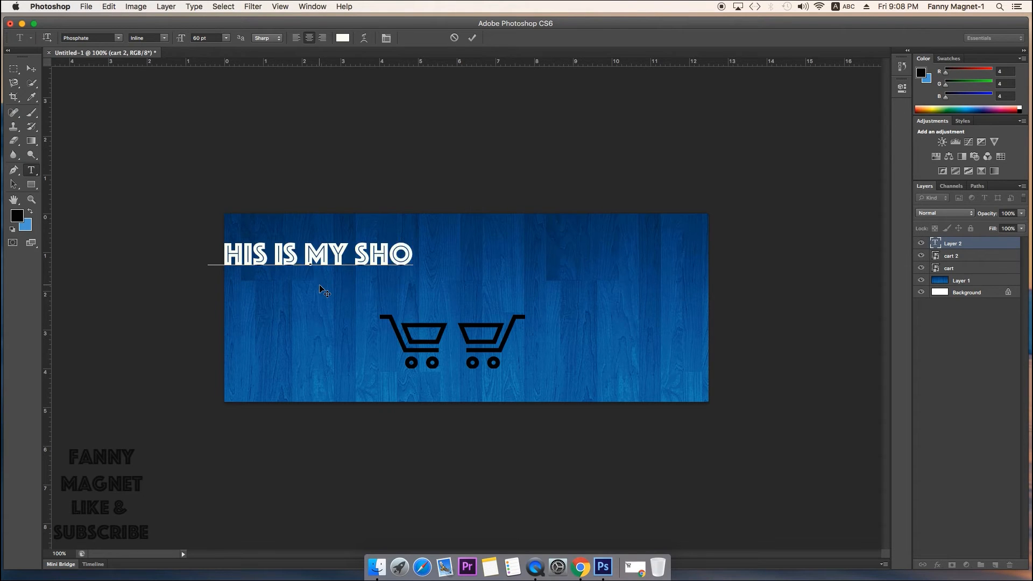
pyautogui.press('BackSpace')
pyautogui.write('OPI')
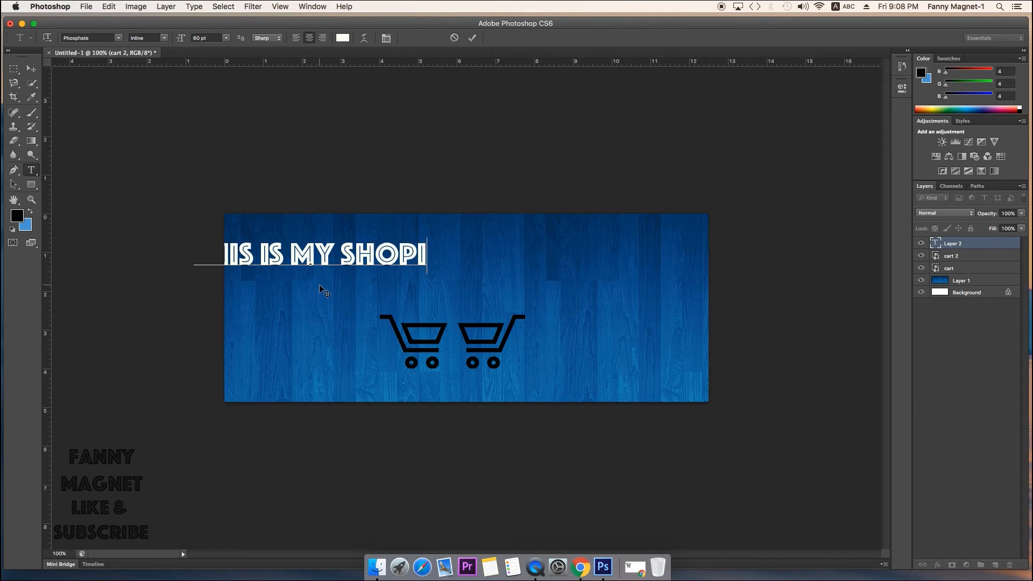
pyautogui.write('NG CARY')
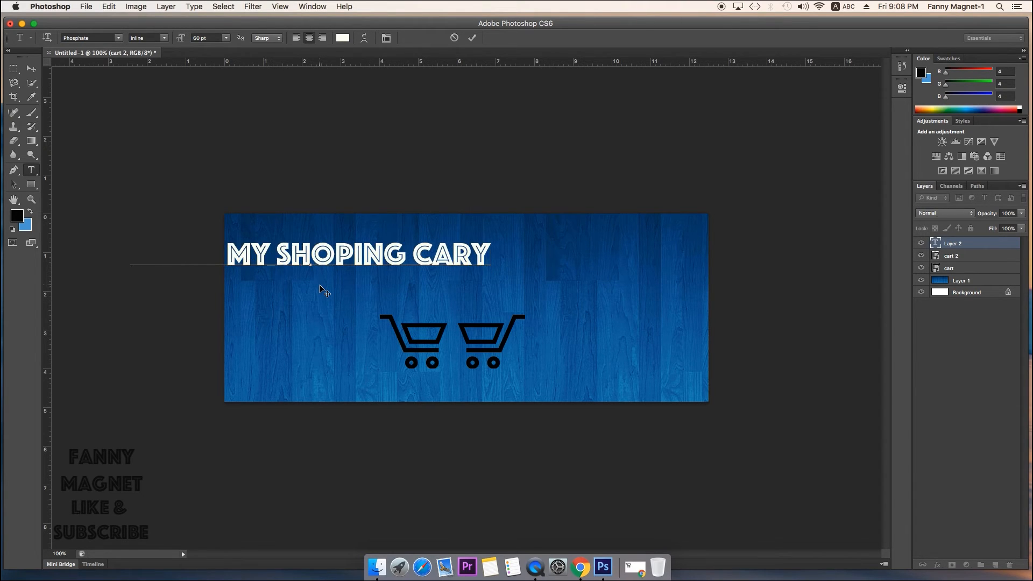
pyautogui.press('BackSpace')
pyautogui.write('T')
# - Move the headline to the horizontal middle of the banner, above the two carts
pyautogui.click(31, 68)
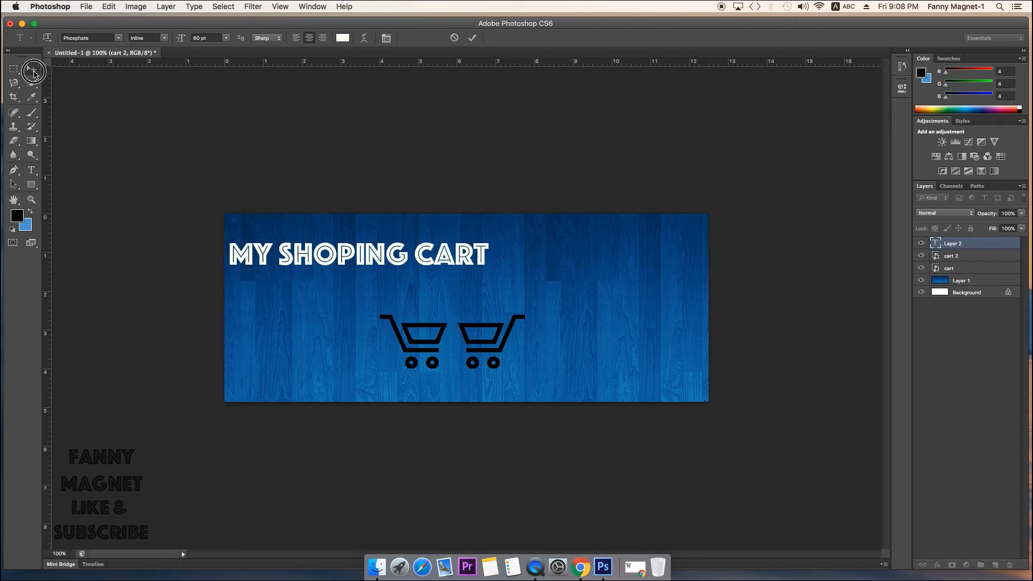
pyautogui.click(321, 252)
pyautogui.moveTo(322, 252); pyautogui.dragTo(480, 253)
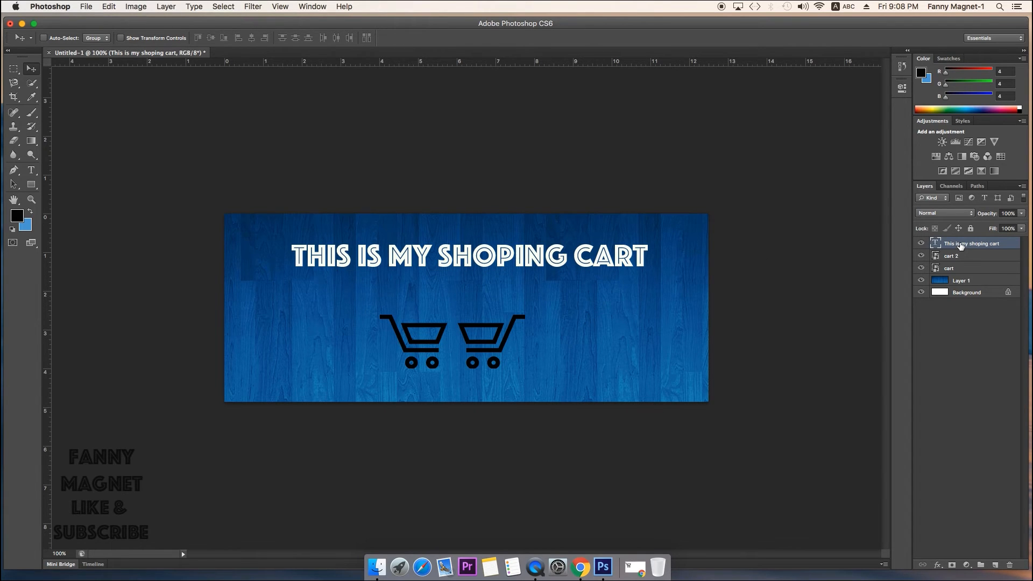
pyautogui.moveTo(468, 263); pyautogui.dragTo(473, 267)
# - Nudge the headline down closer to the carts and fine-tune its horizontal position
pyautogui.press('Down')
pyautogui.press('Down')
pyautogui.press('Down')
pyautogui.press('Down')
pyautogui.press('Down')
pyautogui.press('Down')
pyautogui.press('Down')
pyautogui.press('Down')
pyautogui.press('Down')
pyautogui.press('Down')
pyautogui.press('Down')
pyautogui.press('Down')
pyautogui.press('Right')
pyautogui.press('Up')
pyautogui.press('Up')
pyautogui.press('Up')
pyautogui.press('Left')
pyautogui.press('Left')
pyautogui.press('Left')
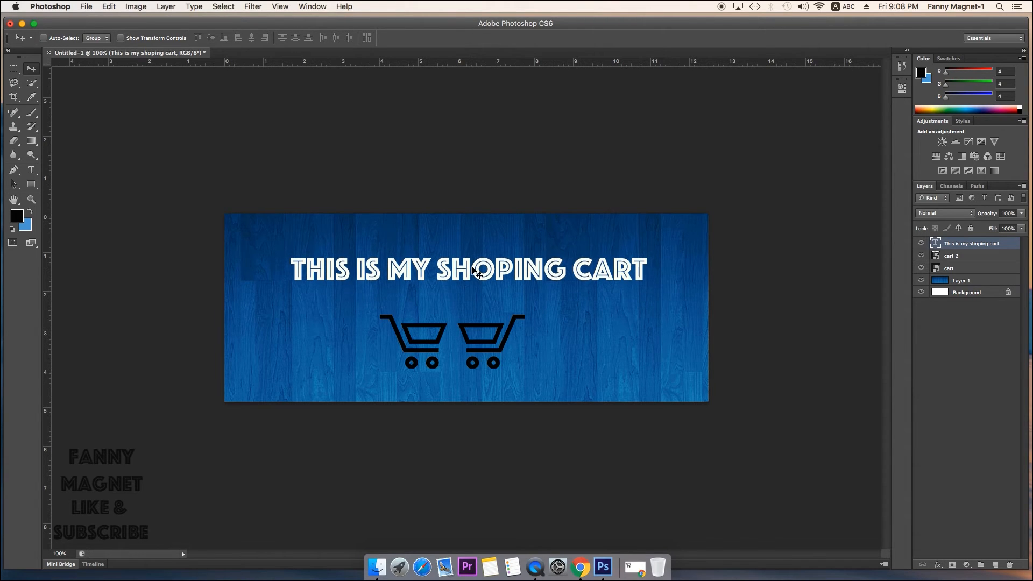
pyautogui.press('Right')
pyautogui.press('Right')
pyautogui.press('Right')
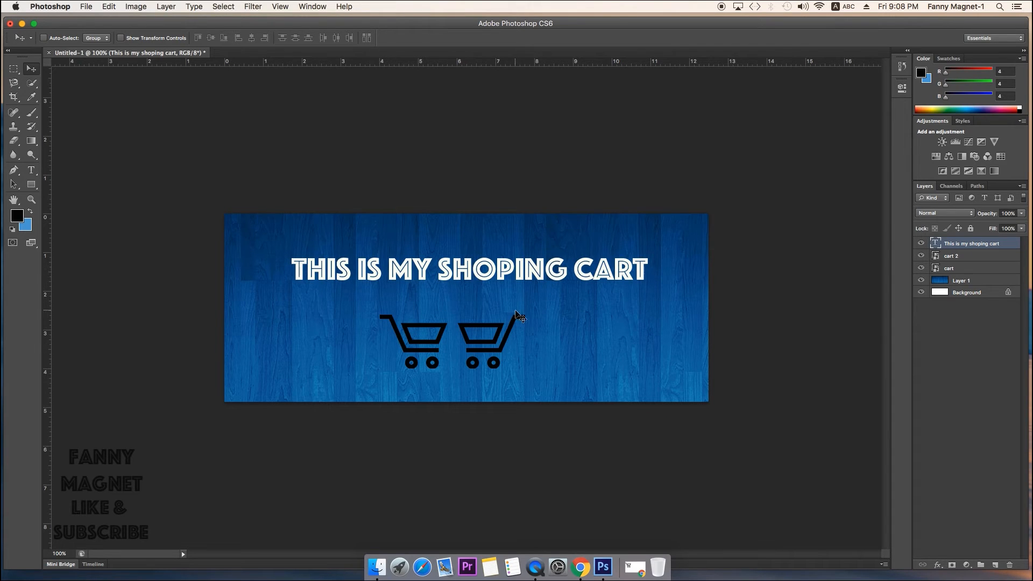
# - Switch to Chrome, search Google for "shopping website banner" and browse the image results for design ideas
pyautogui.click(580, 566)
pyautogui.click(215, 43)
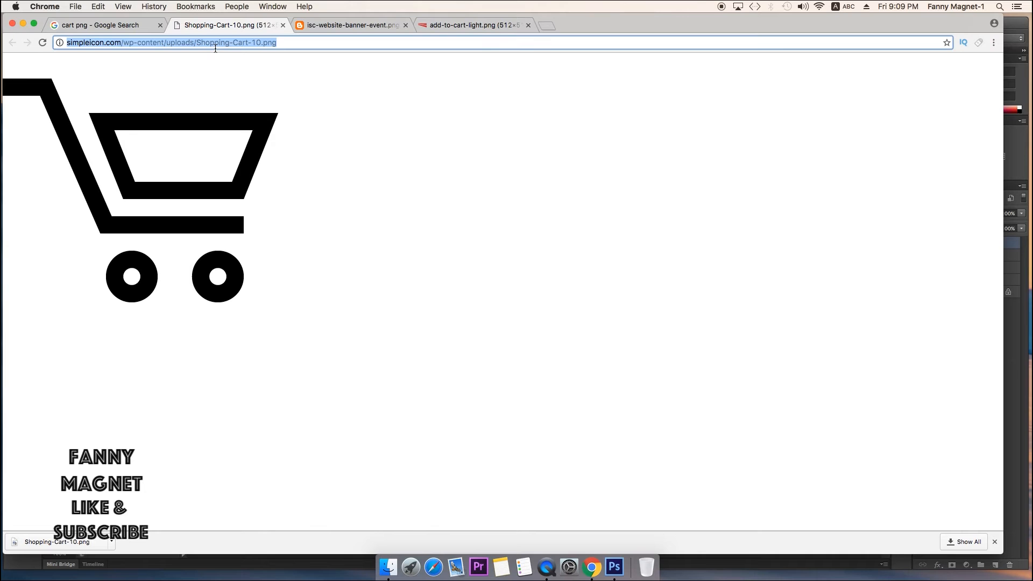
pyautogui.press('BackSpace')
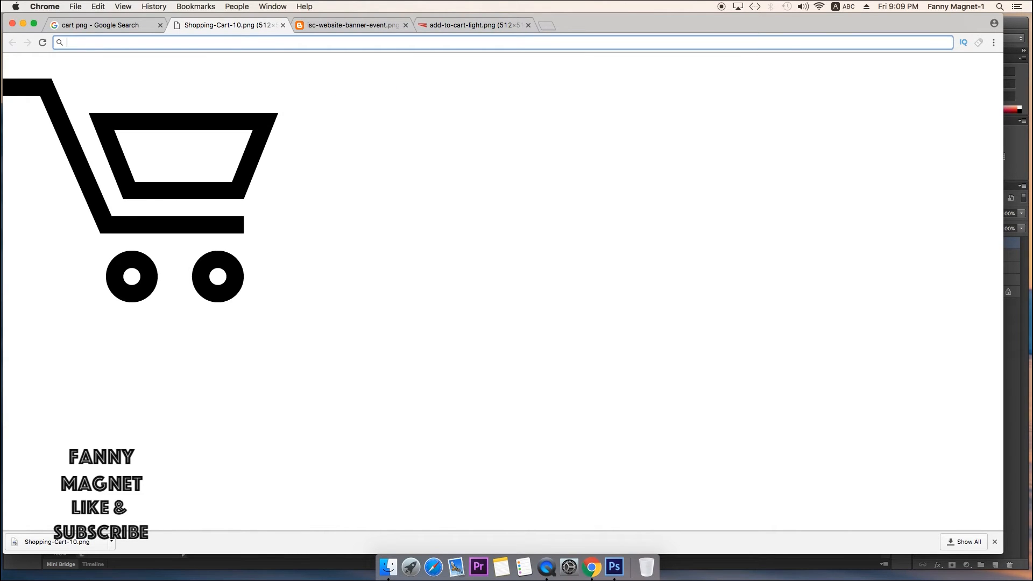
pyautogui.write('sh')
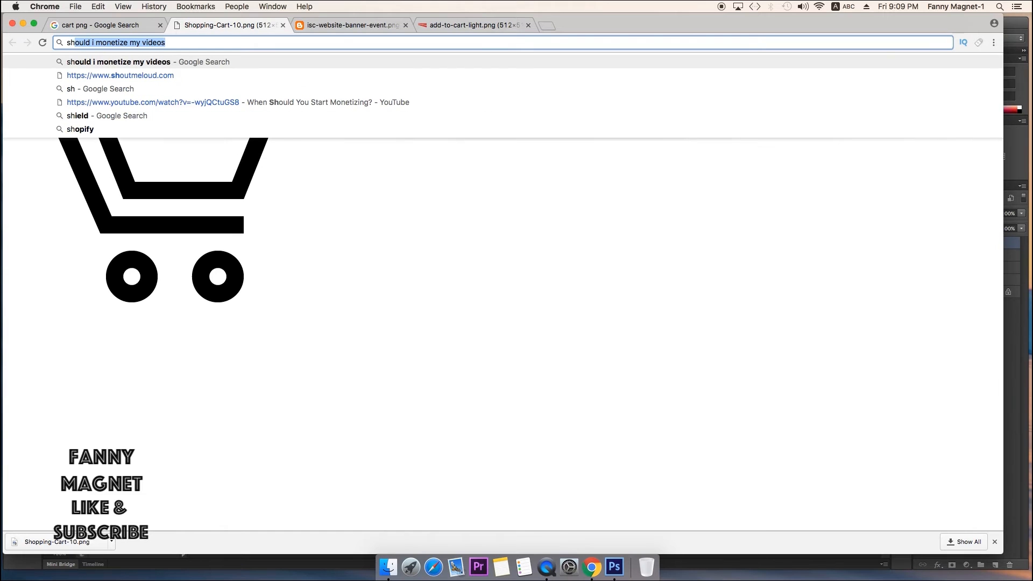
pyautogui.write('opp')
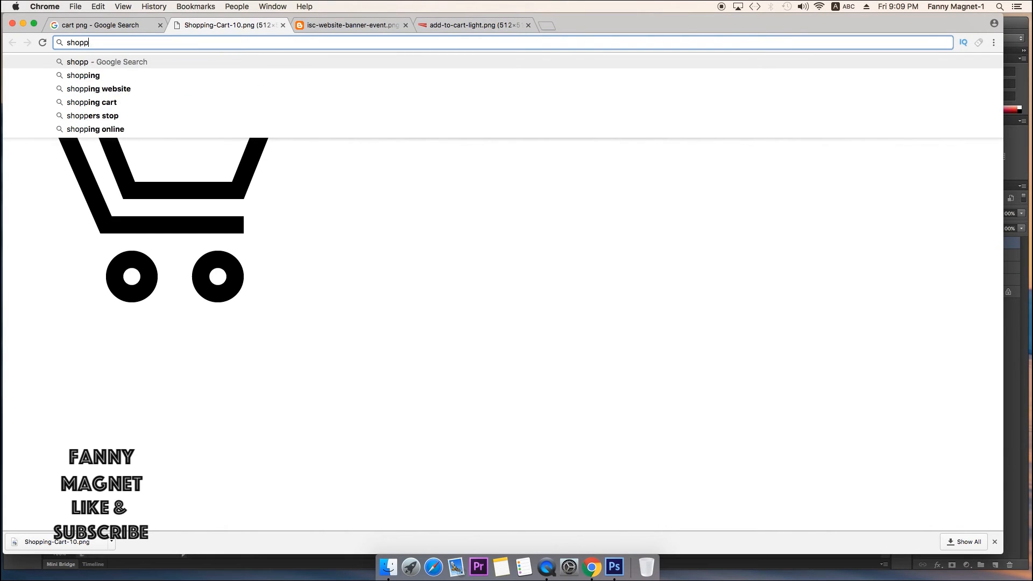
pyautogui.write('ing website ba')
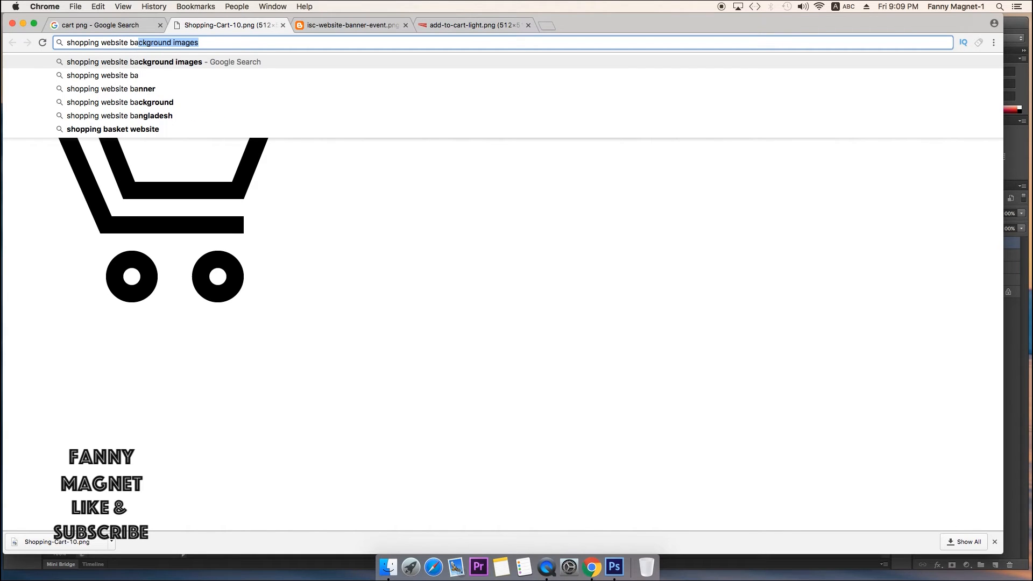
pyautogui.write('n')
pyautogui.press('Down')
pyautogui.press('Down')
pyautogui.press('Up')
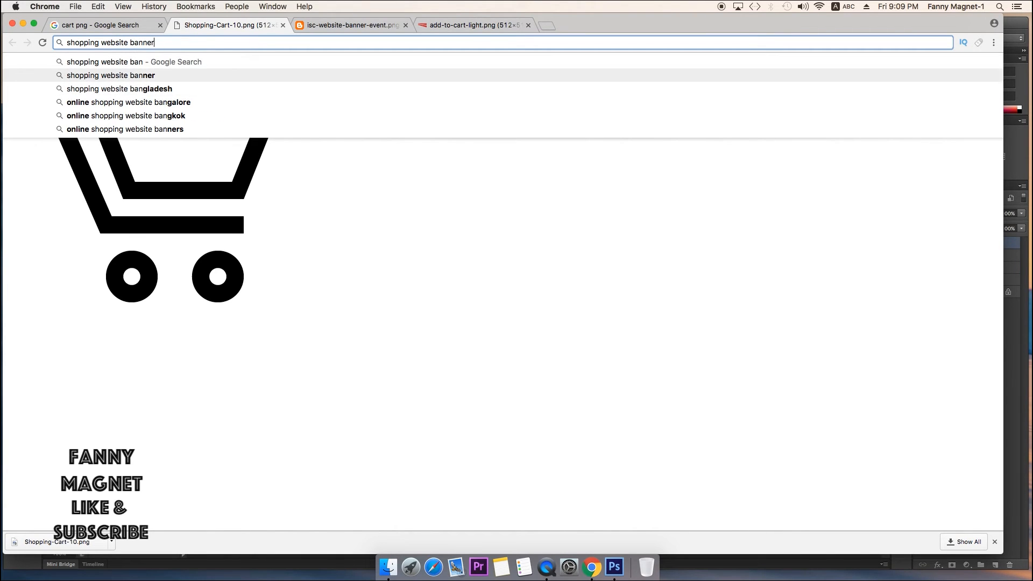
pyautogui.press('Return')
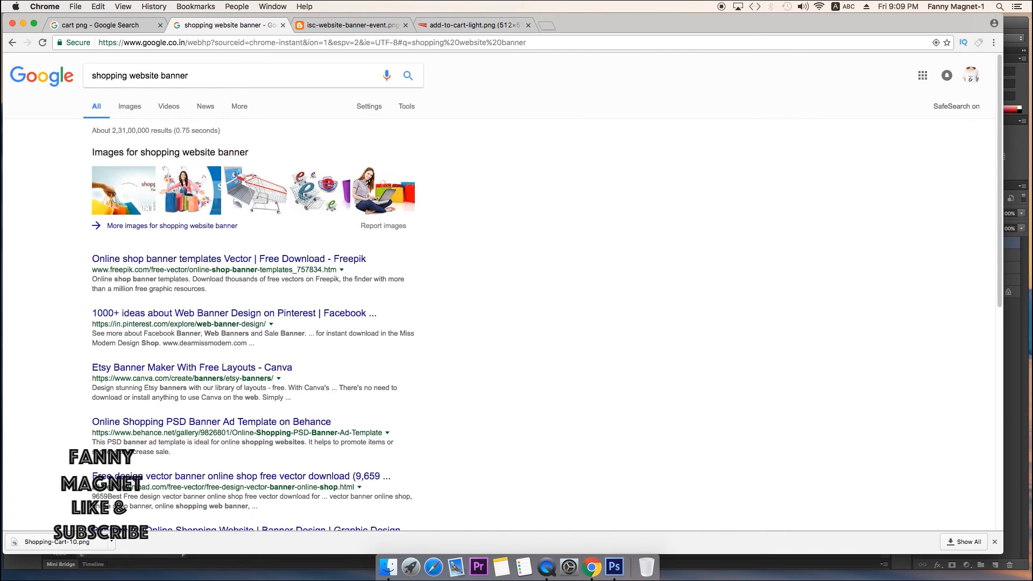
pyautogui.click(132, 110)
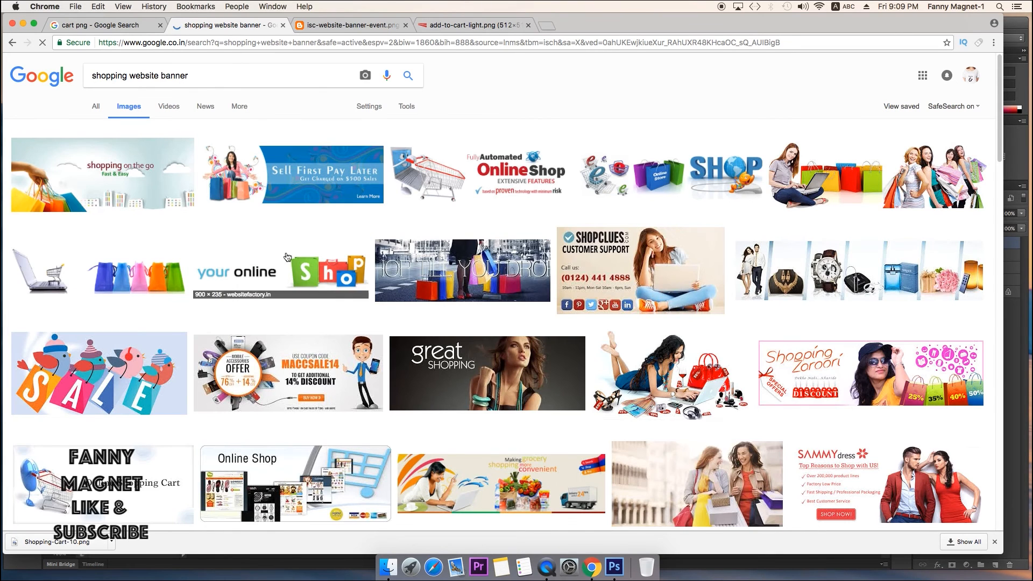
pyautogui.scroll(-4, 311, 218)
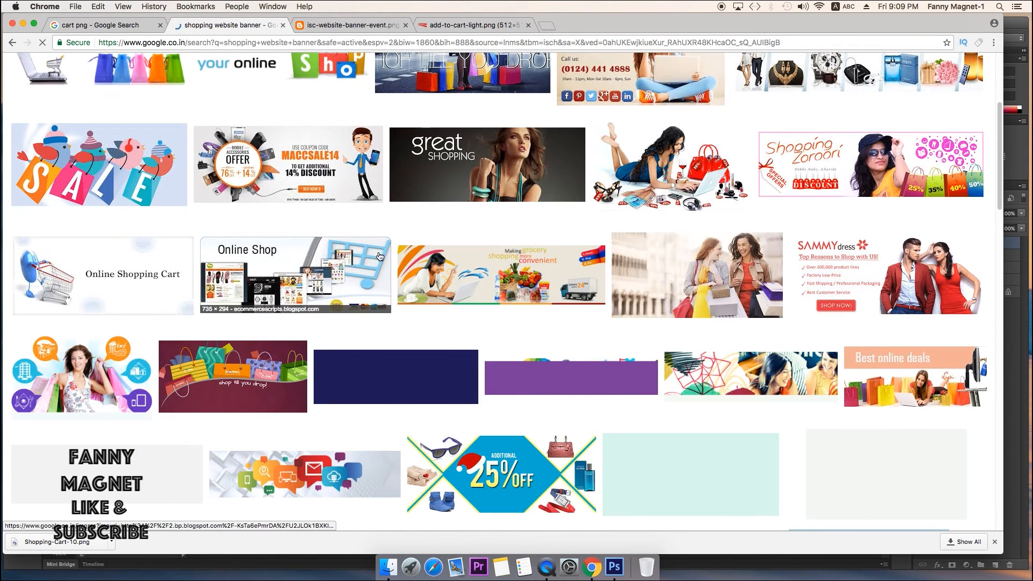
pyautogui.scroll(2, 586, 196)
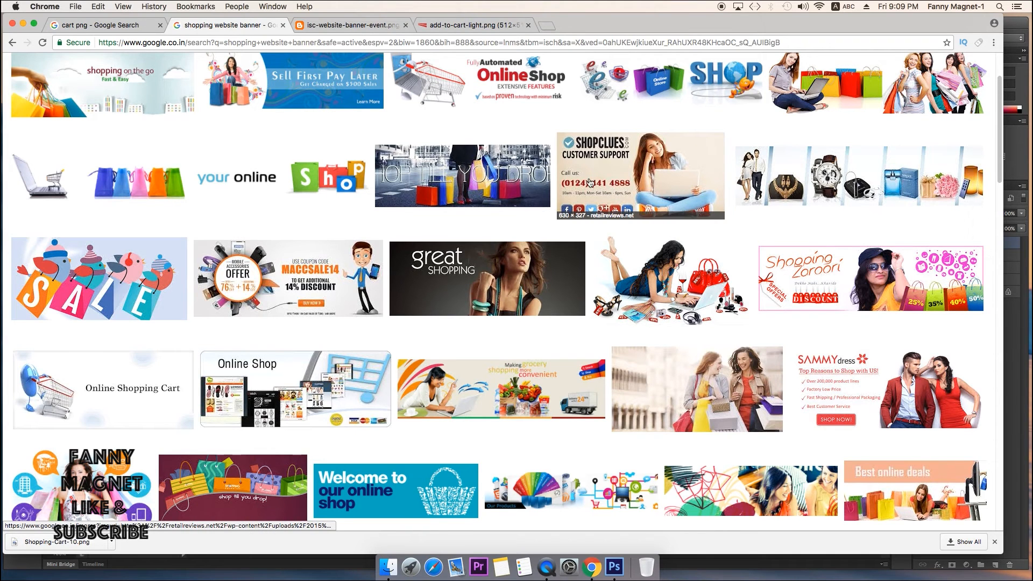
# - Switch back to Photoshop and add a separate text layer reading "24x7 Customer Care" with the phone number on a second line
pyautogui.click(613, 569)
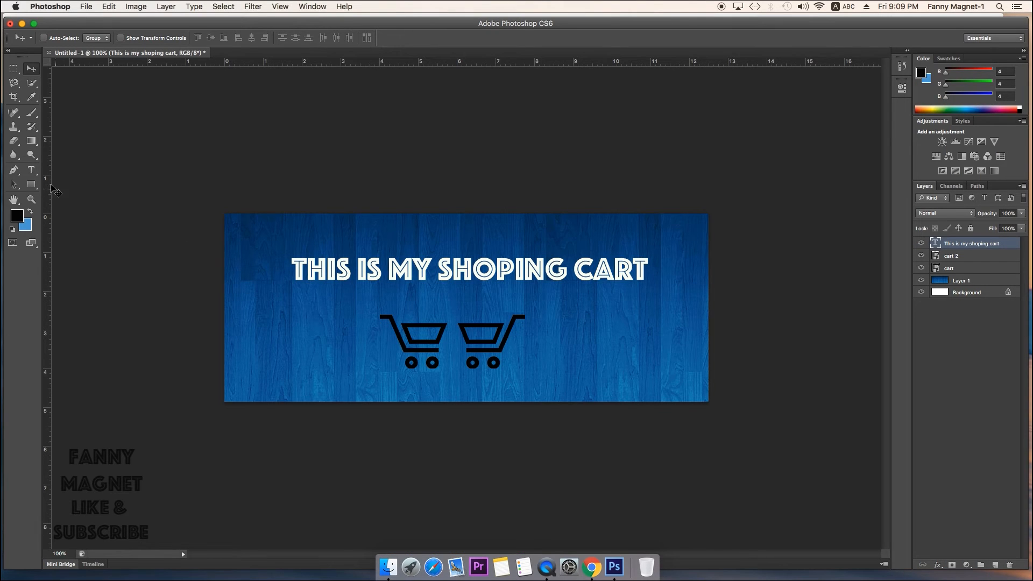
pyautogui.click(646, 271)
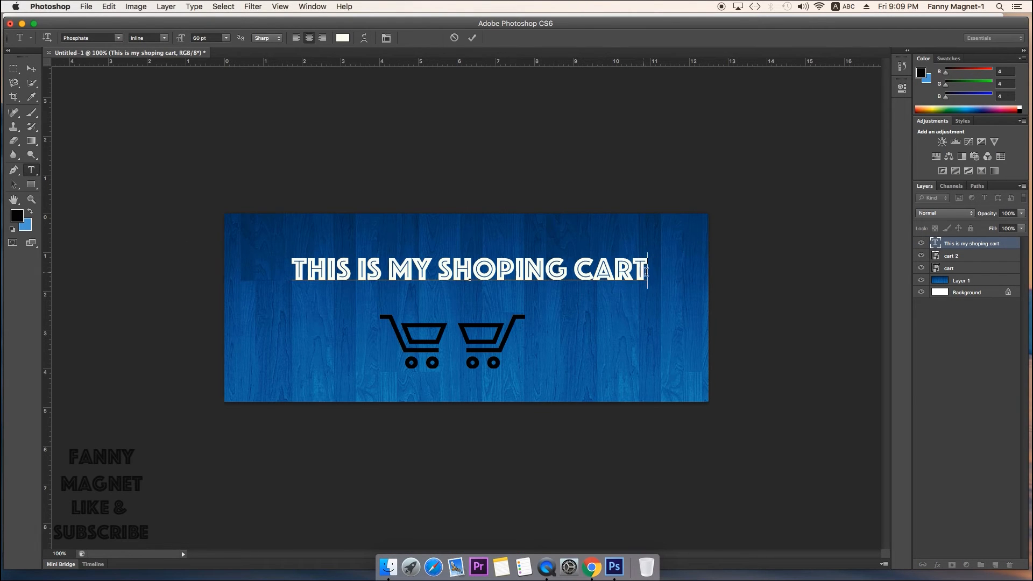
pyautogui.click(31, 69)
pyautogui.click(31, 170)
pyautogui.click(464, 232)
pyautogui.write('2')
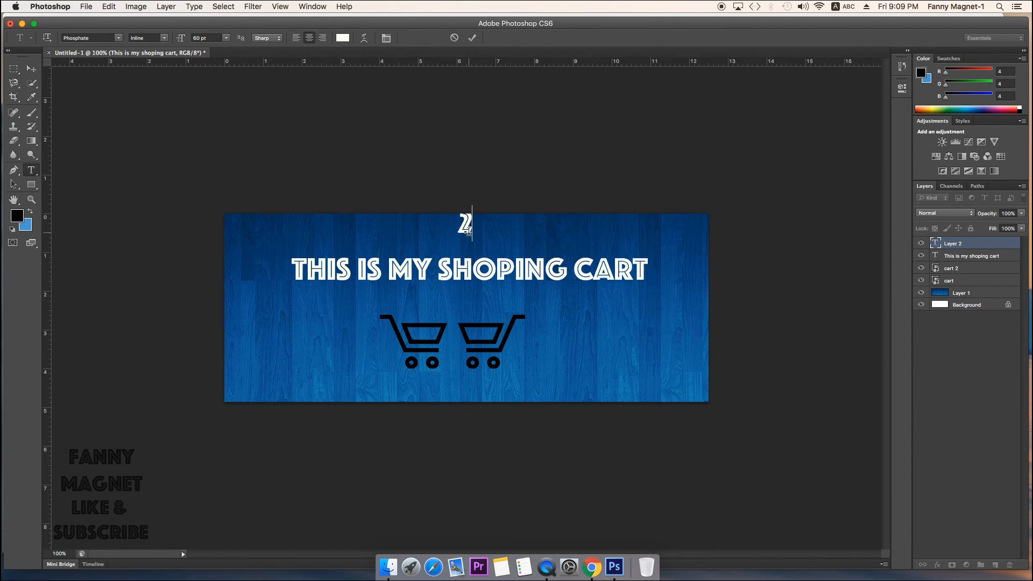
pyautogui.write('4X7')
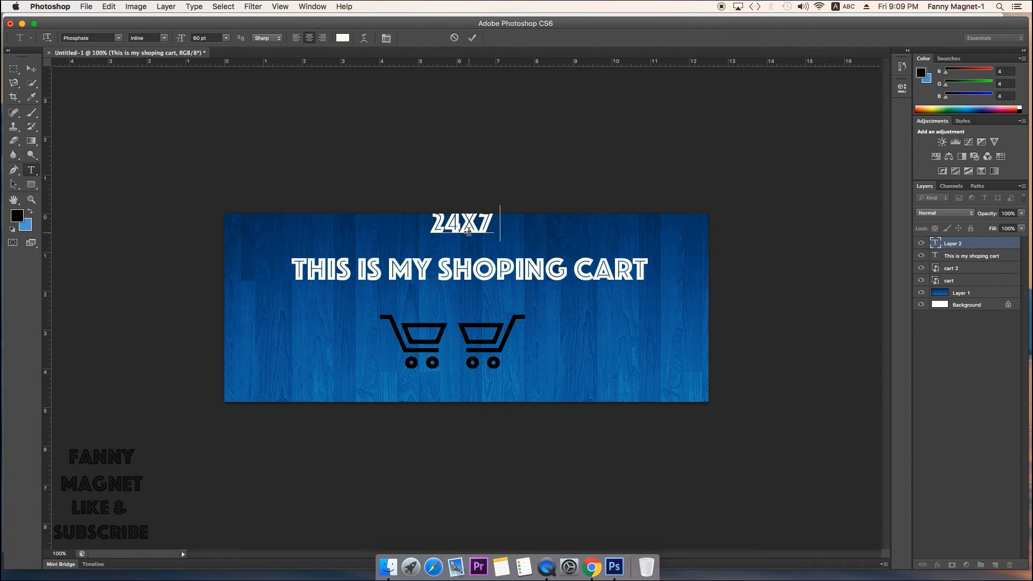
pyautogui.write(' CUSTOME')
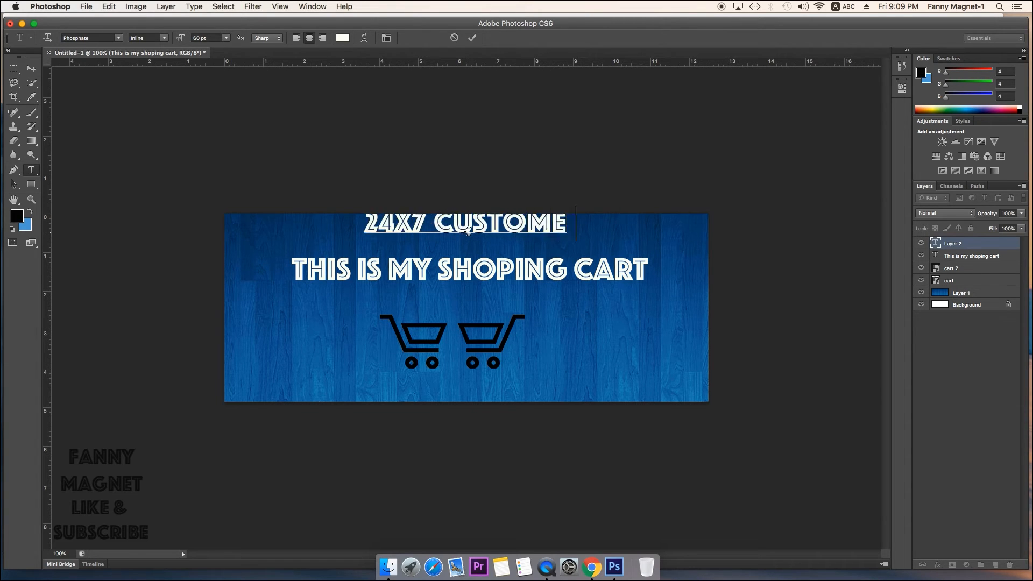
pyautogui.write('R CAS')
pyautogui.press('BackSpace')
pyautogui.write('RE ')
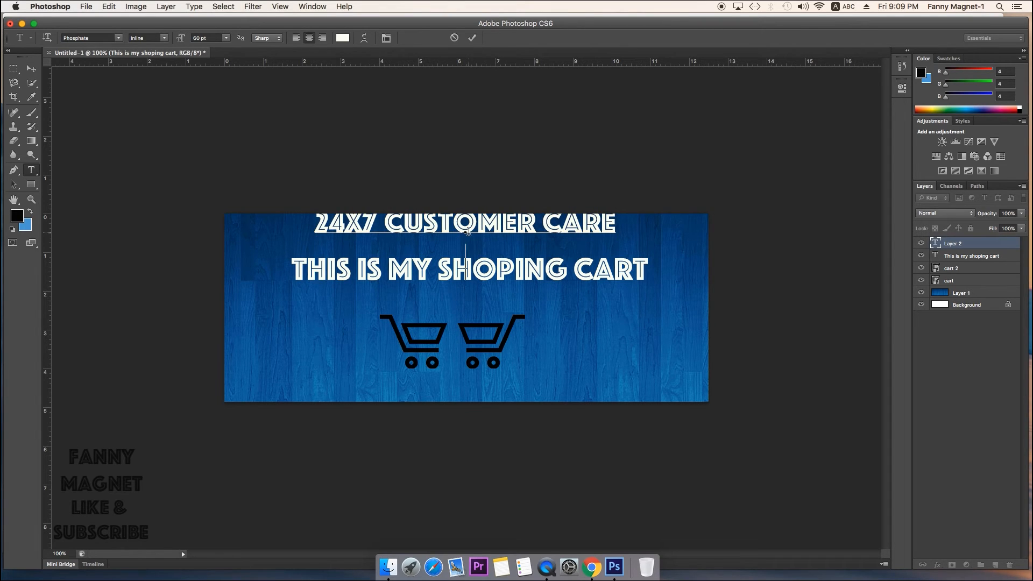
pyautogui.write('022-12')
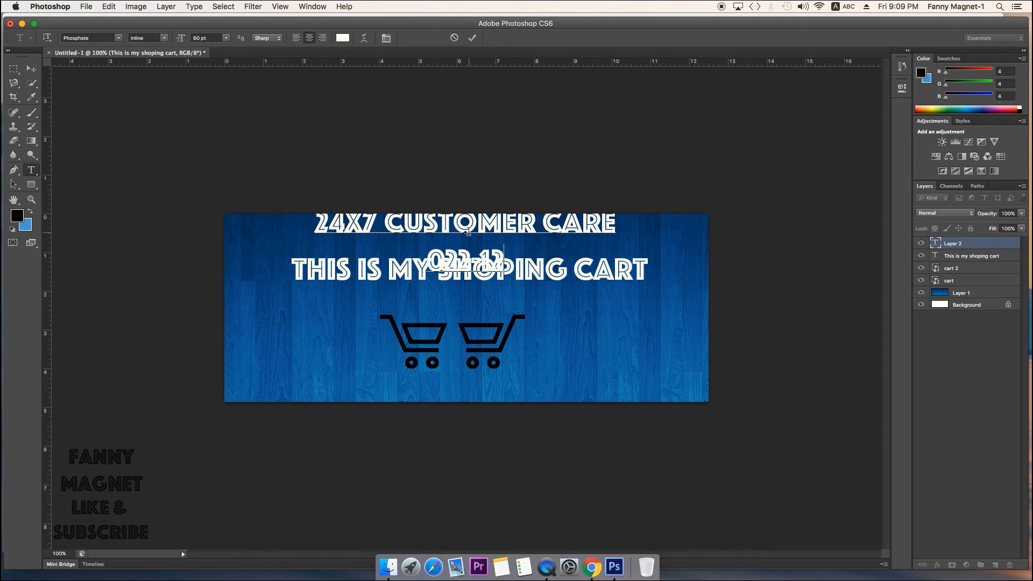
pyautogui.write('3456789')
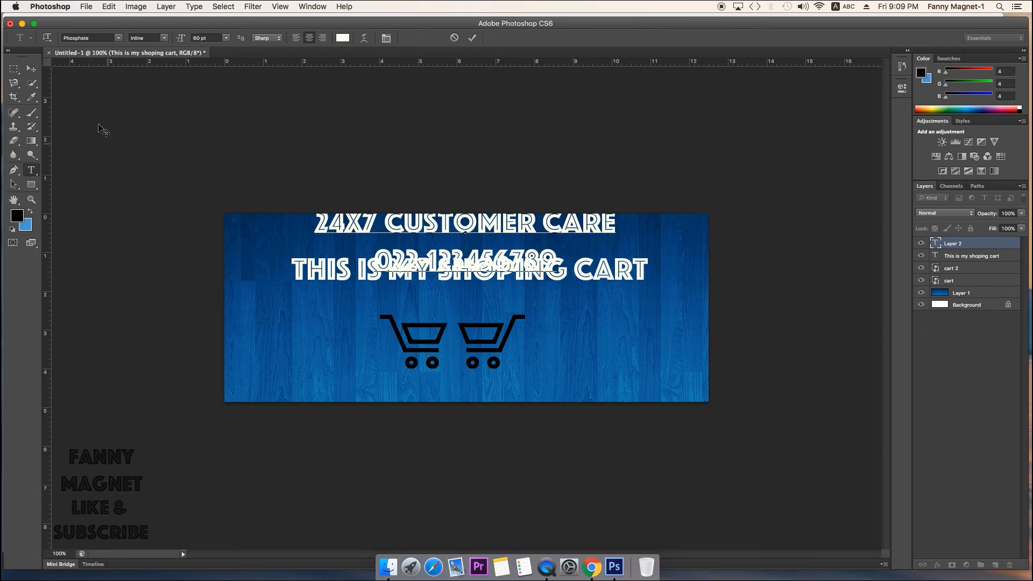
# - Scale the customer care text down to about 24 pt and place it in the banner's upper right corner
pyautogui.click(31, 68)
pyautogui.moveTo(467, 249); pyautogui.dragTo(462, 355)
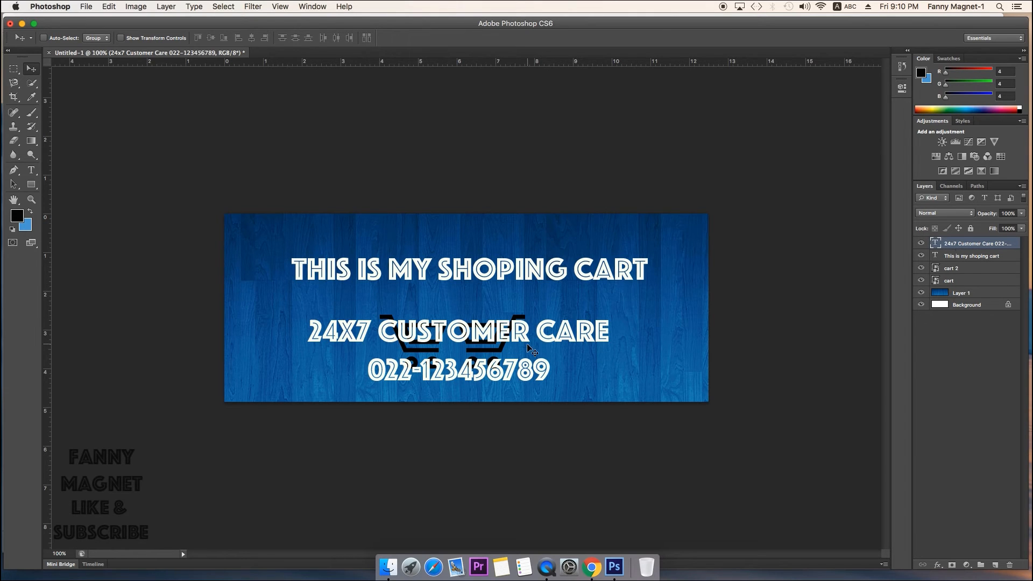
pyautogui.press('super+t')
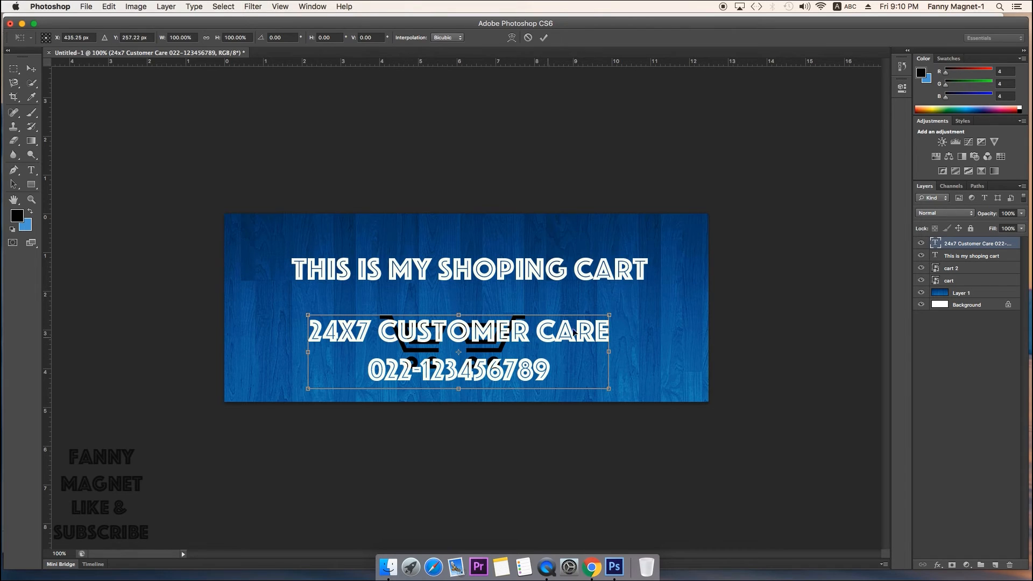
pyautogui.moveTo(608, 315); pyautogui.dragTo(673, 224)
pyautogui.press('Return')
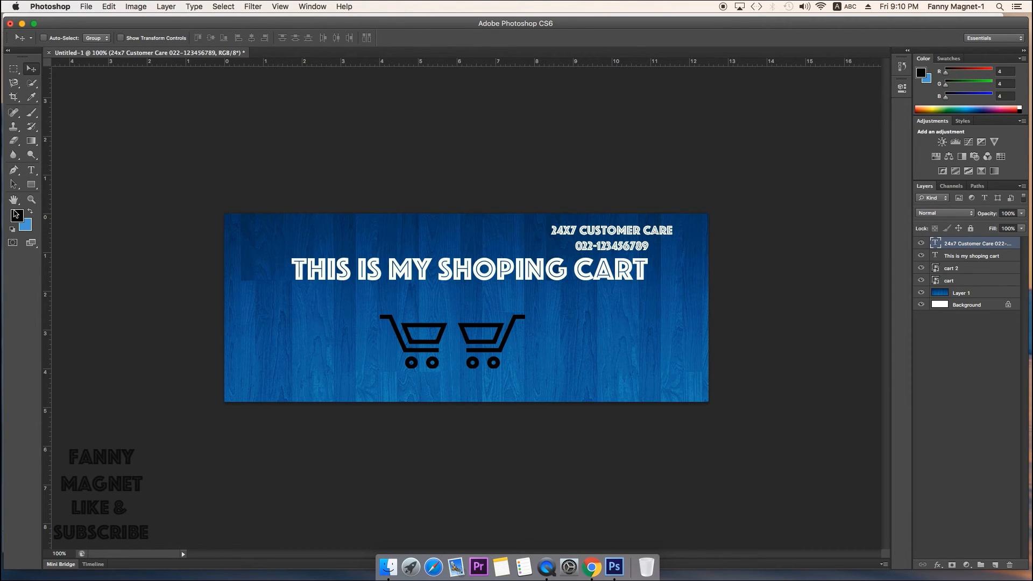
# - Recolor all the customer care text green (#89b83f) and move it closer to the banner's upper right corner
pyautogui.click(31, 170)
pyautogui.click(605, 239)
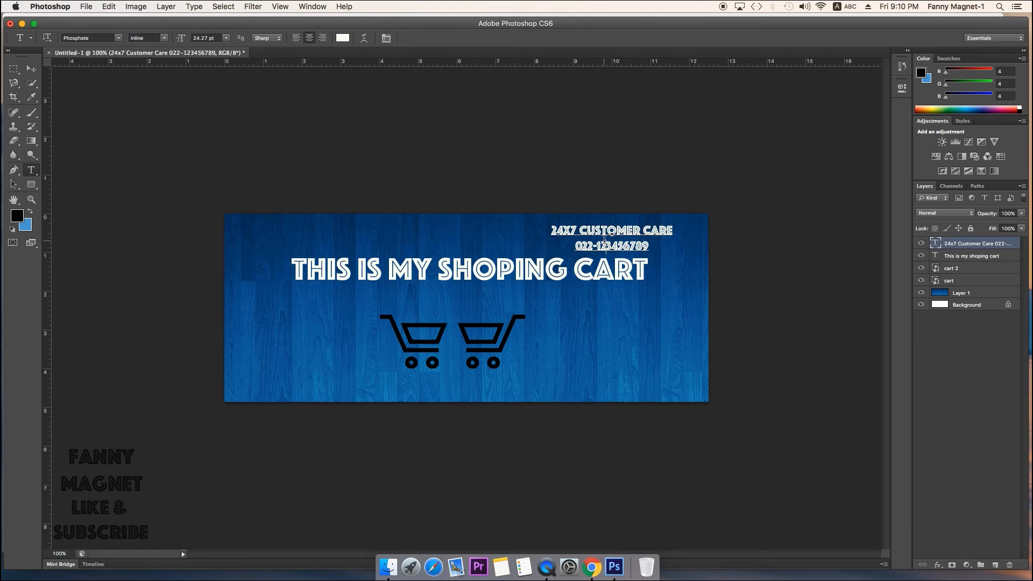
pyautogui.press('super+a')
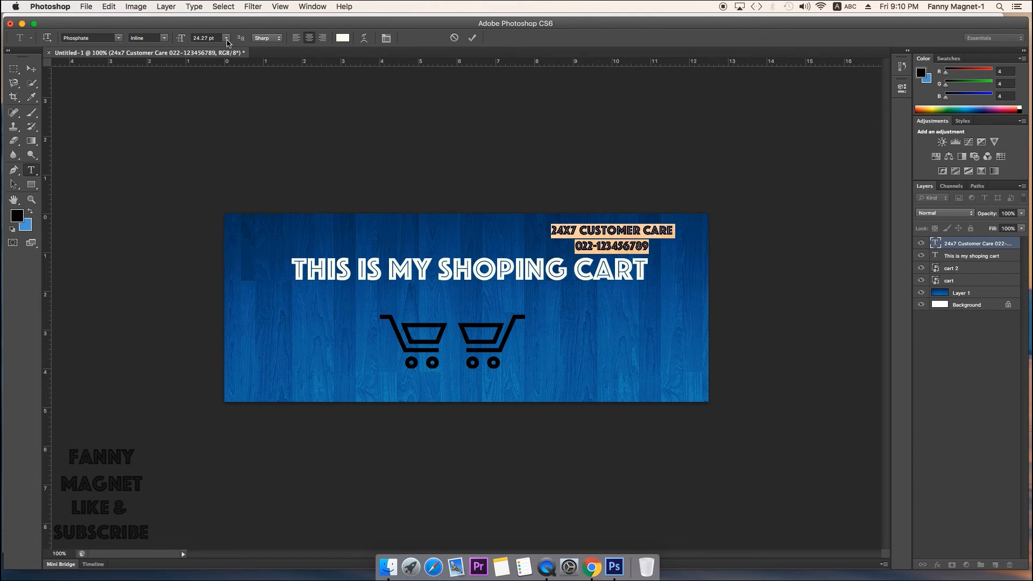
pyautogui.click(227, 38)
pyautogui.click(167, 40)
pyautogui.click(117, 39)
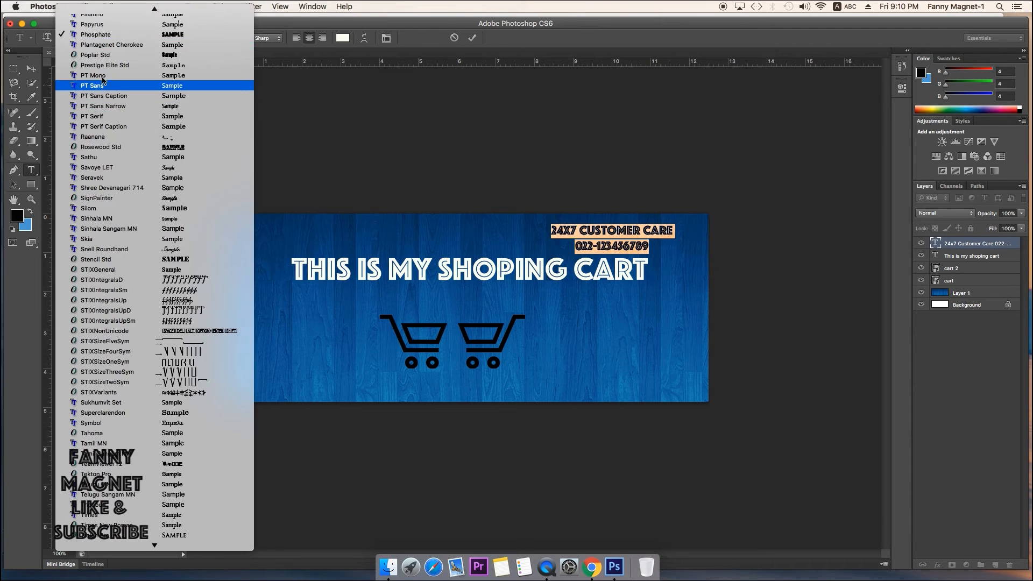
pyautogui.click(297, 41)
pyautogui.click(343, 38)
pyautogui.click(465, 223)
pyautogui.moveTo(549, 159); pyautogui.dragTo(272, 185)
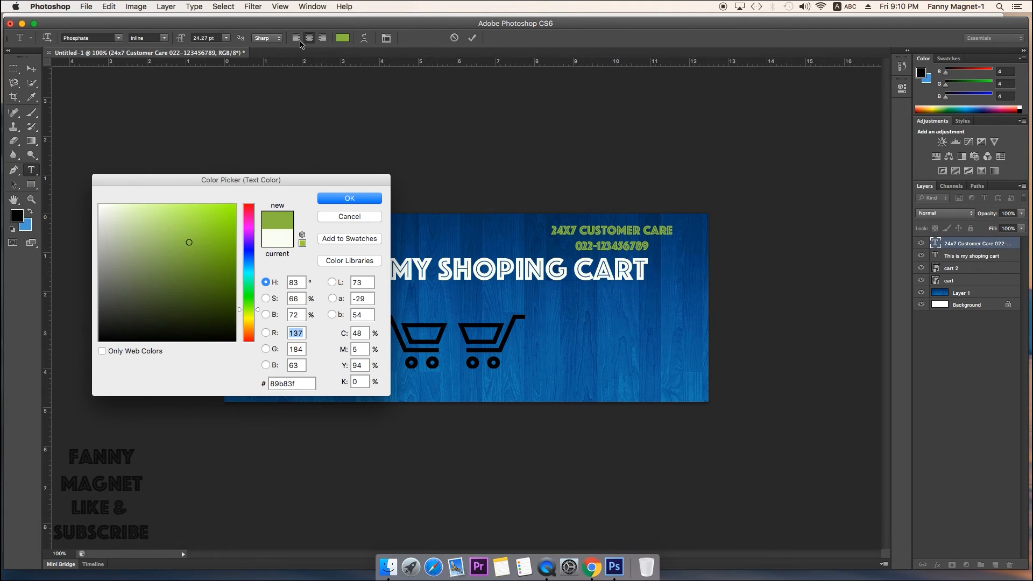
pyautogui.click(373, 199)
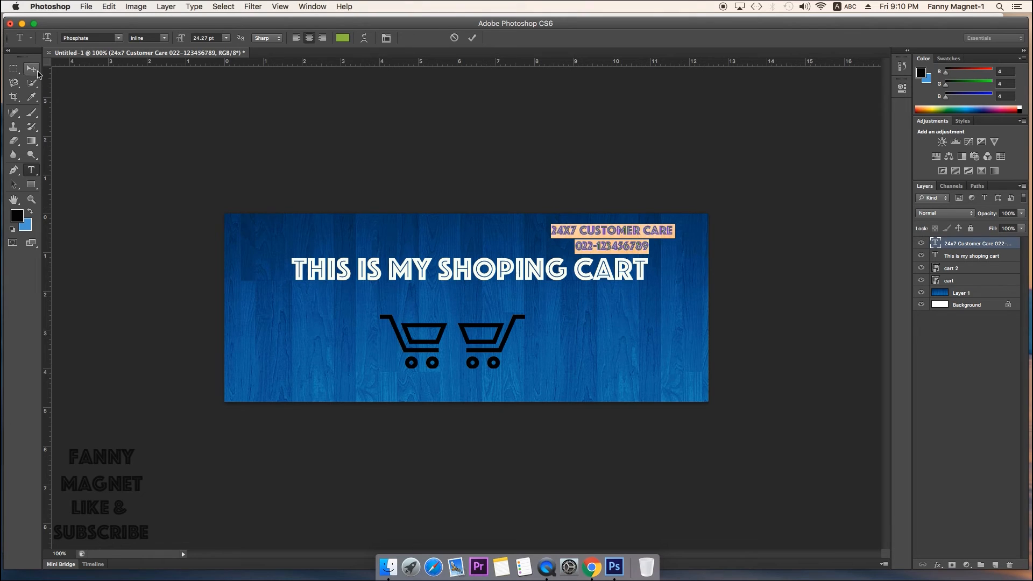
pyautogui.click(37, 72)
pyautogui.moveTo(626, 243); pyautogui.dragTo(651, 236)
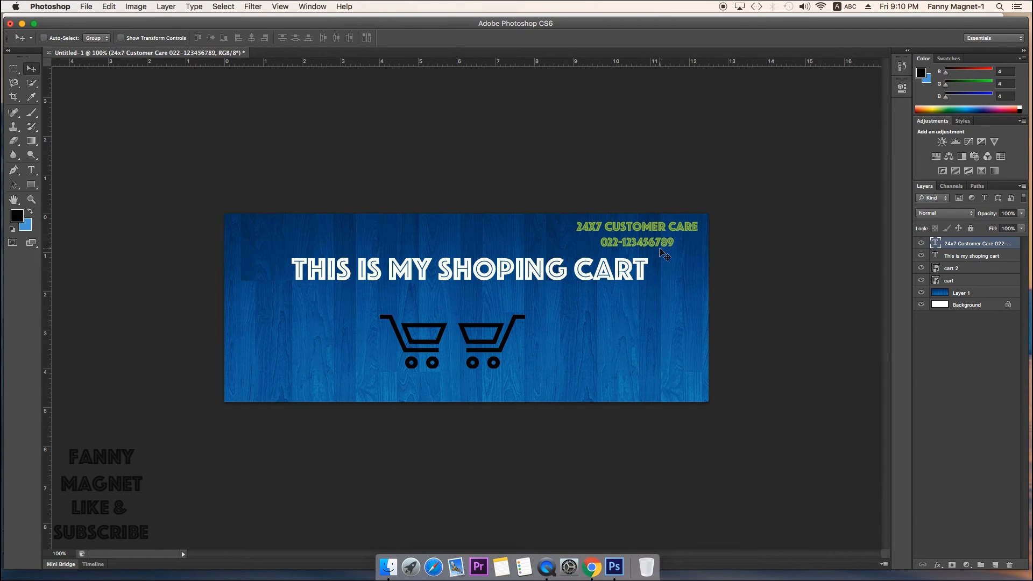
# - Switch to Chrome, browse the shopping banner image results for ideas, and search Google Images for "visa accepted here"
pyautogui.click(591, 566)
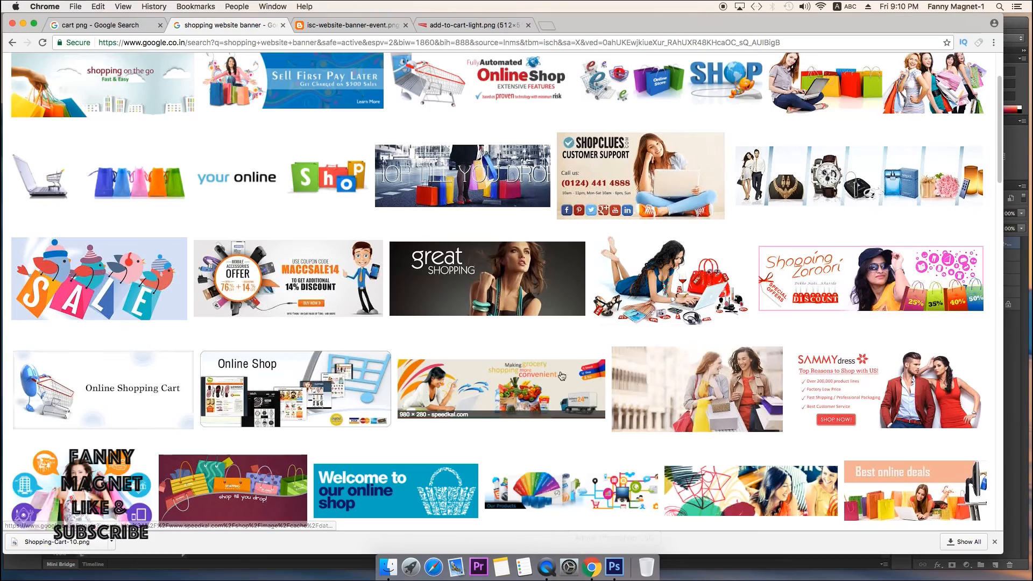
pyautogui.scroll(-6, 482, 412)
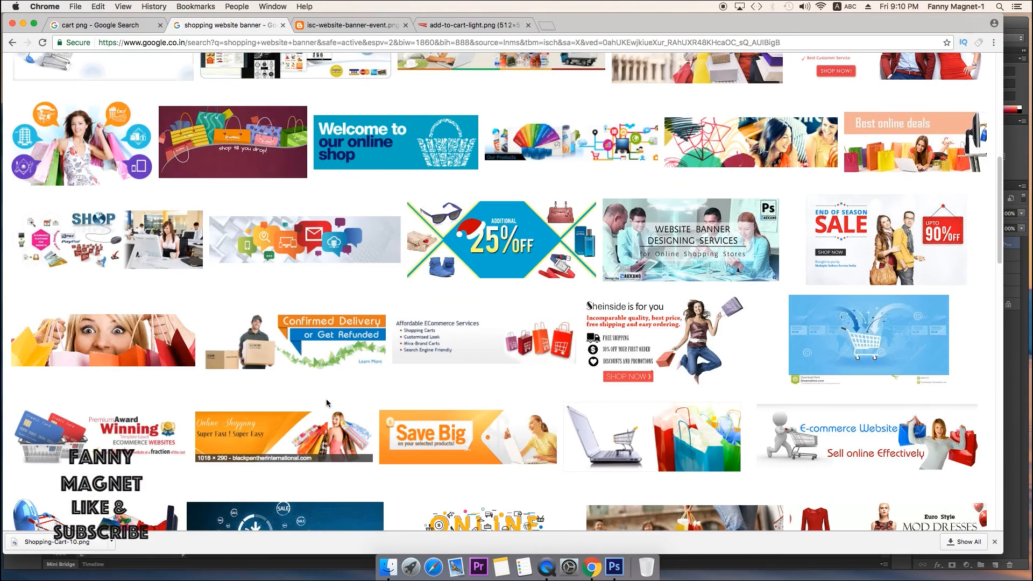
pyautogui.scroll(6, 345, 387)
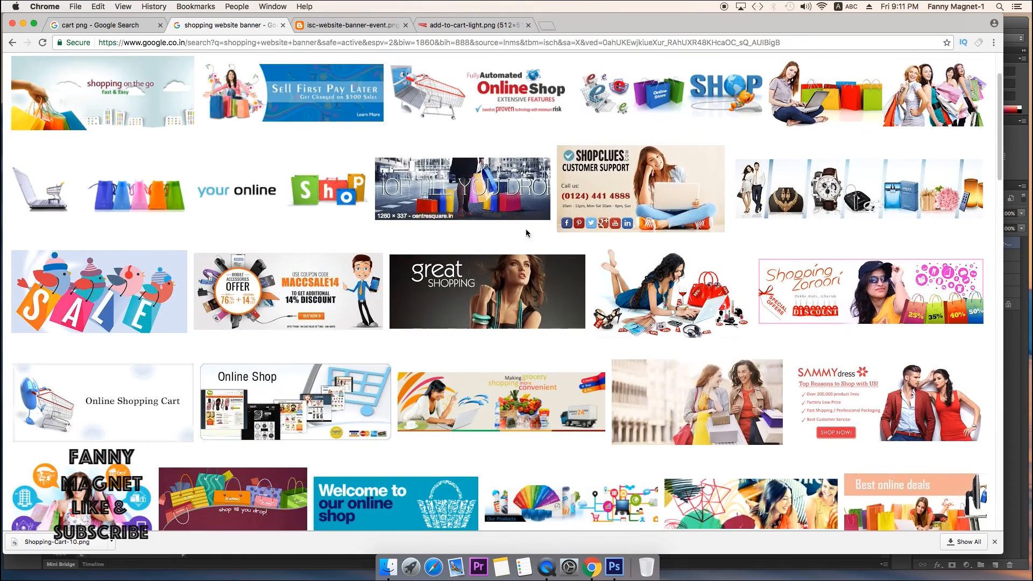
pyautogui.scroll(2, 672, 307)
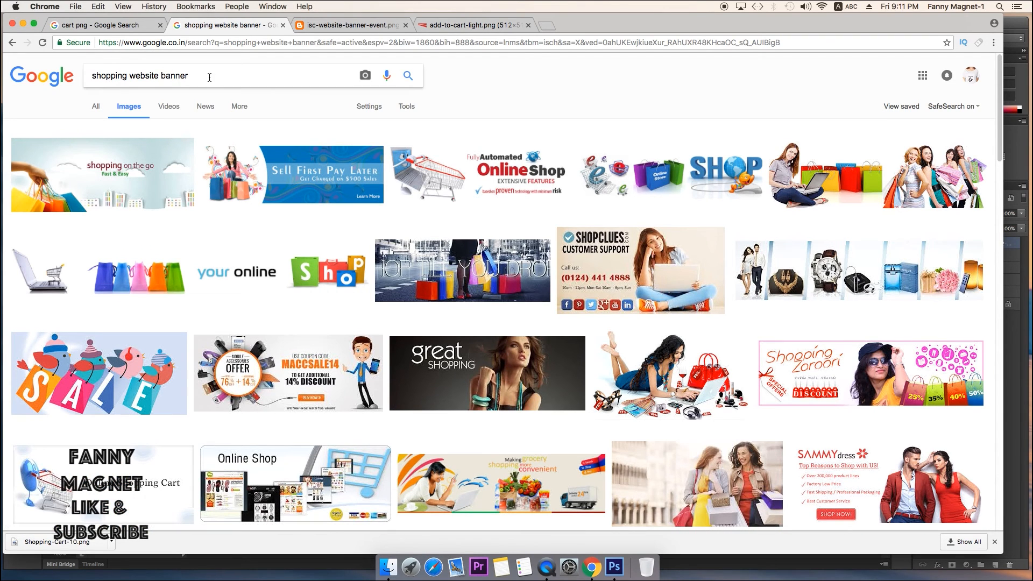
pyautogui.moveTo(272, 76); pyautogui.dragTo(14, 81)
pyautogui.write('cre')
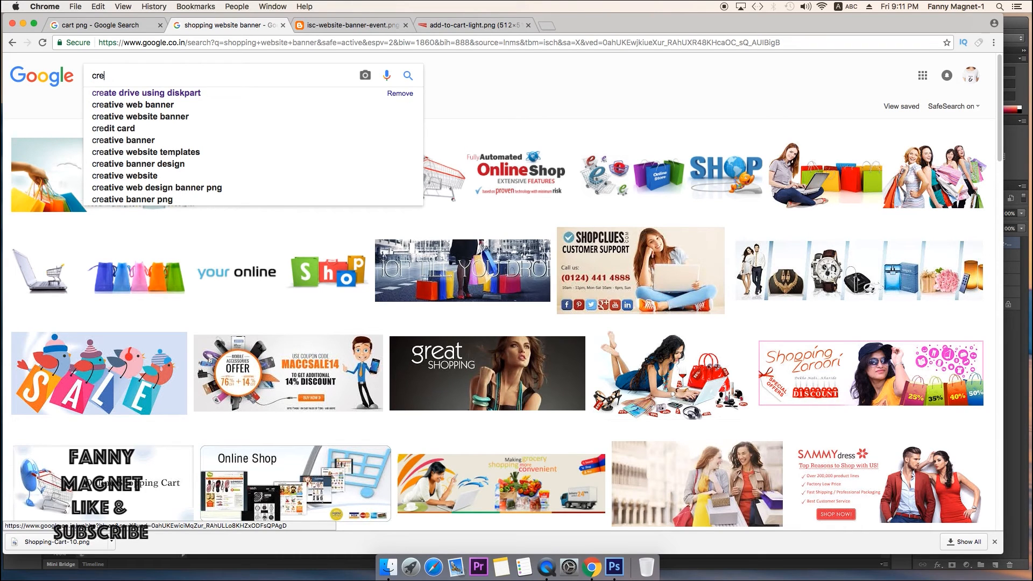
pyautogui.write('visa acc')
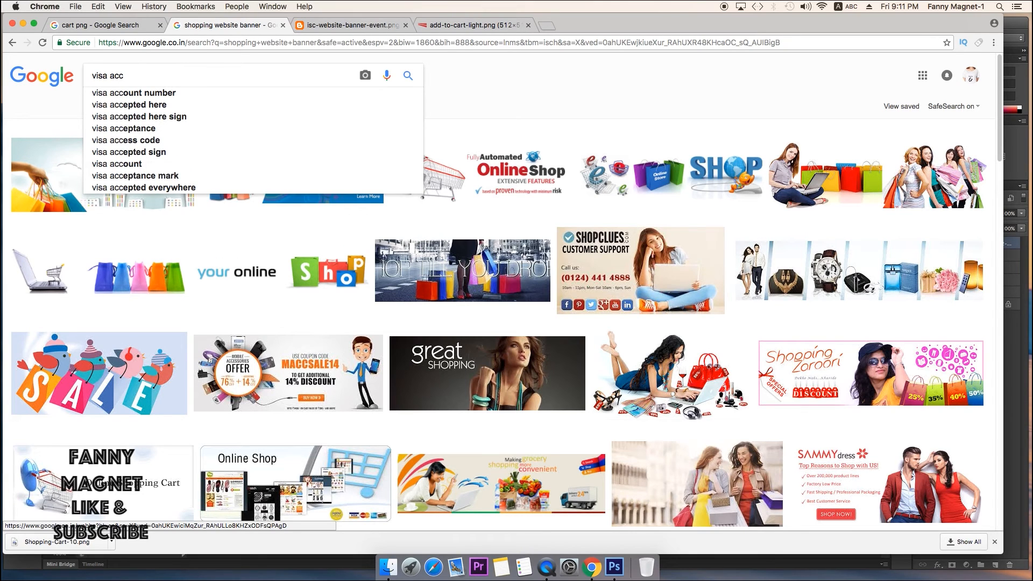
pyautogui.press('Down')
pyautogui.press('Down')
pyautogui.press('Return')
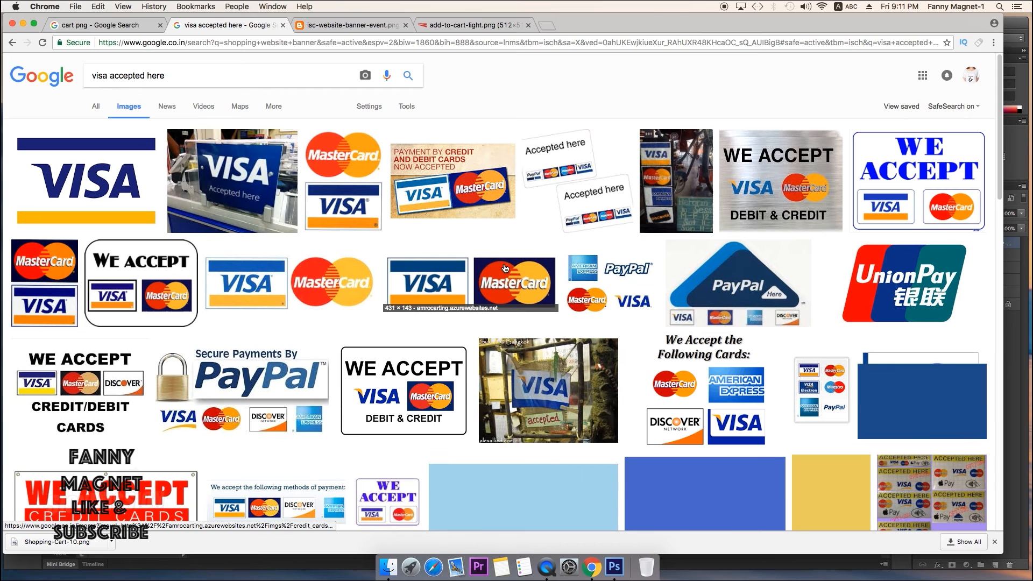
# - Find the plain blue VISA lettering among the image results, open it at full size and copy the image
pyautogui.scroll(-4, 484, 296)
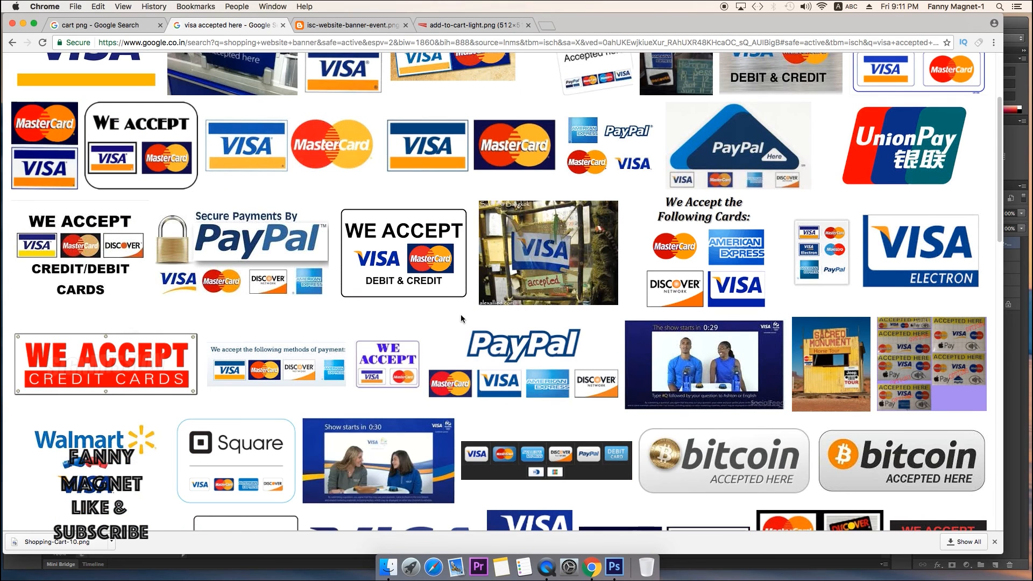
pyautogui.scroll(-3, 463, 317)
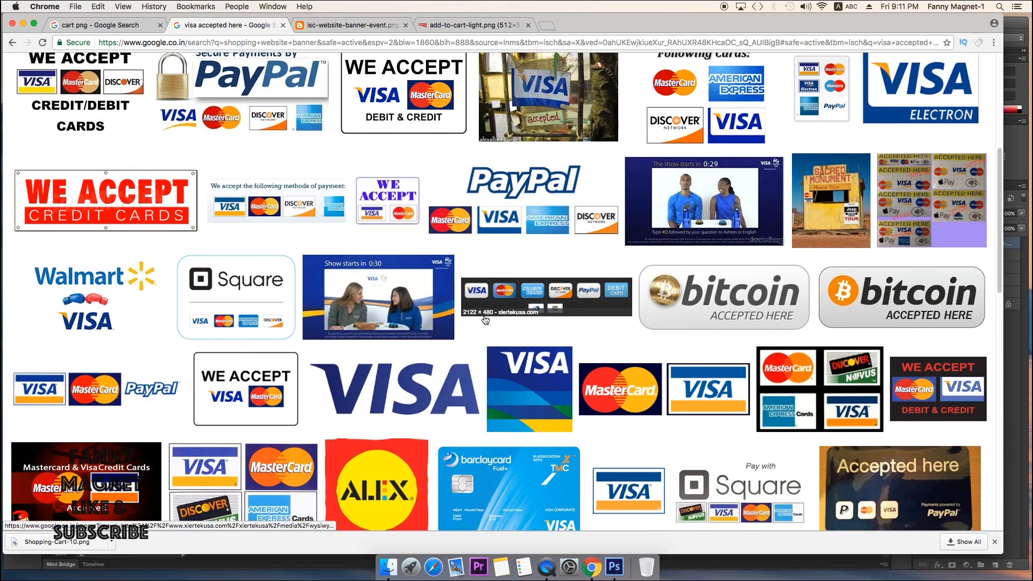
pyautogui.scroll(-1, 460, 347)
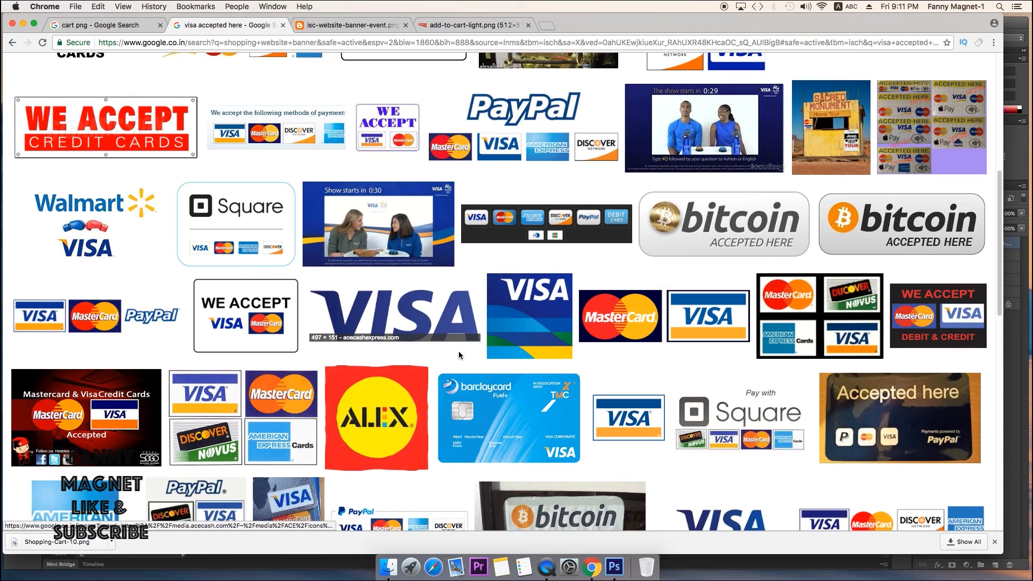
pyautogui.click(418, 323)
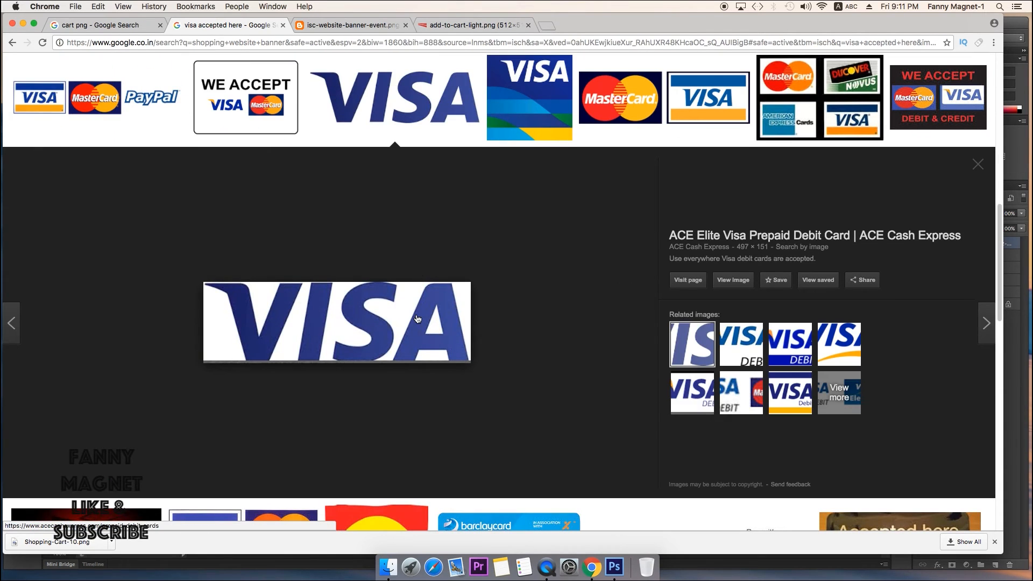
pyautogui.click(732, 279)
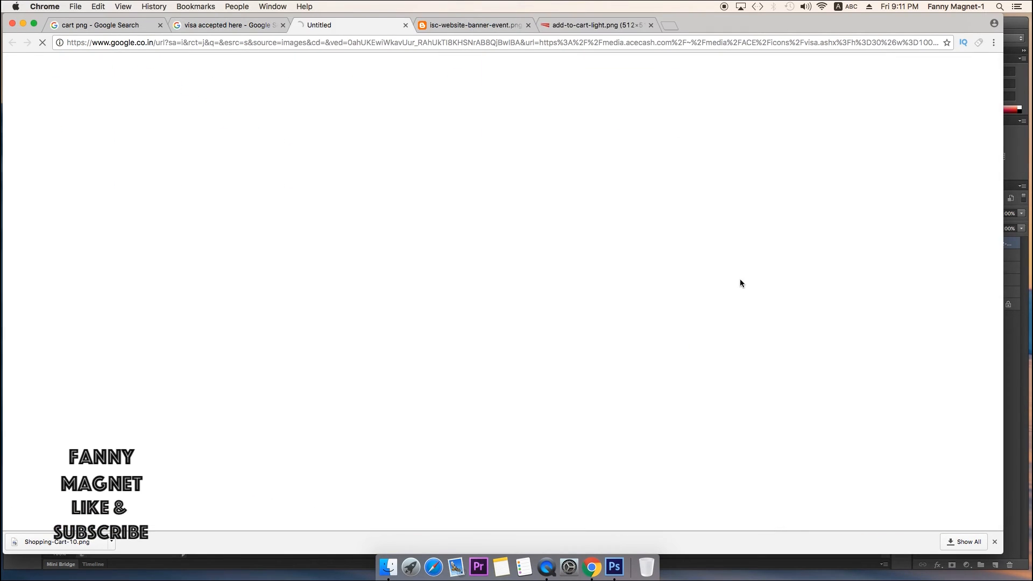
pyautogui.rightClick(144, 99)
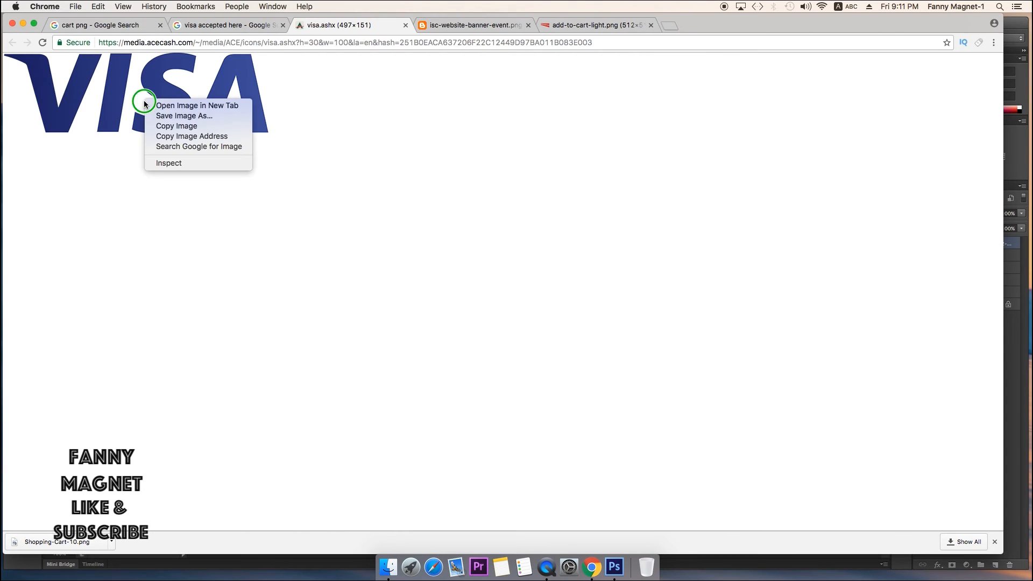
pyautogui.click(161, 126)
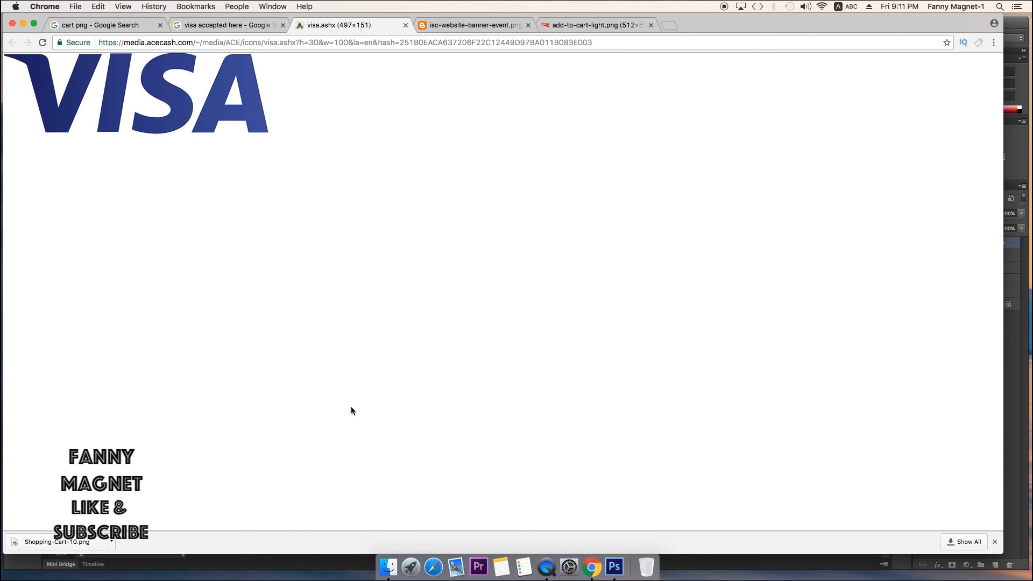
# - Switch back to Photoshop, paste the Visa logo into the banner and place it over the carts below the headline
pyautogui.click(614, 566)
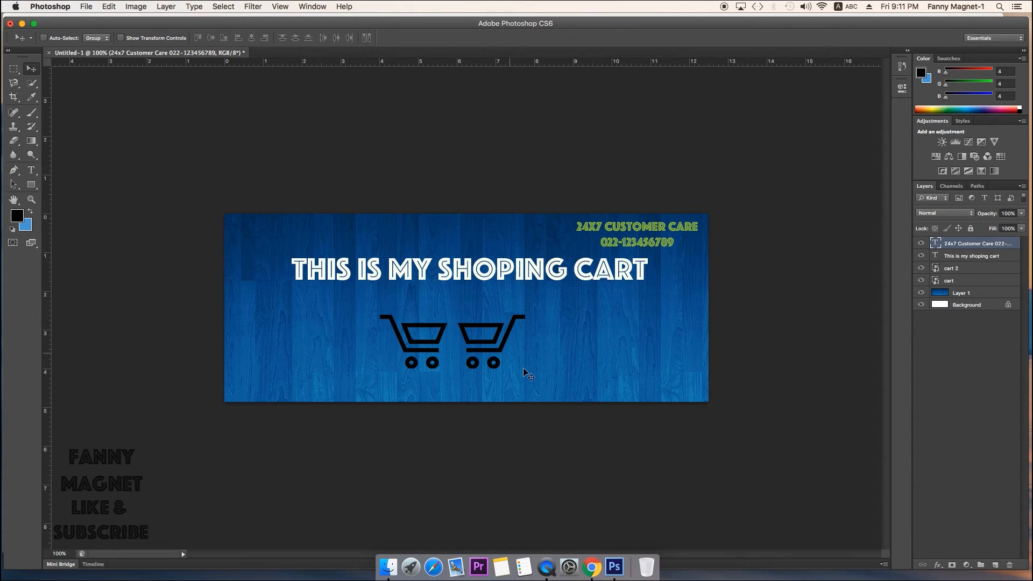
pyautogui.press('super+v')
pyautogui.moveTo(503, 309); pyautogui.dragTo(422, 339)
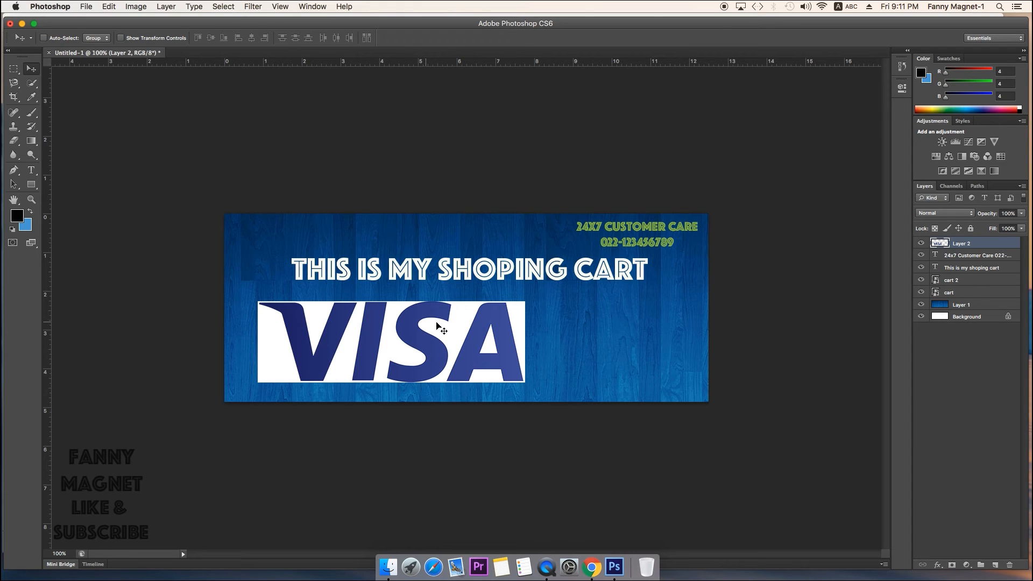
# - Select the blue VISA letters with the Quick Selection tool and cut them out of the pasted logo
pyautogui.click(31, 86)
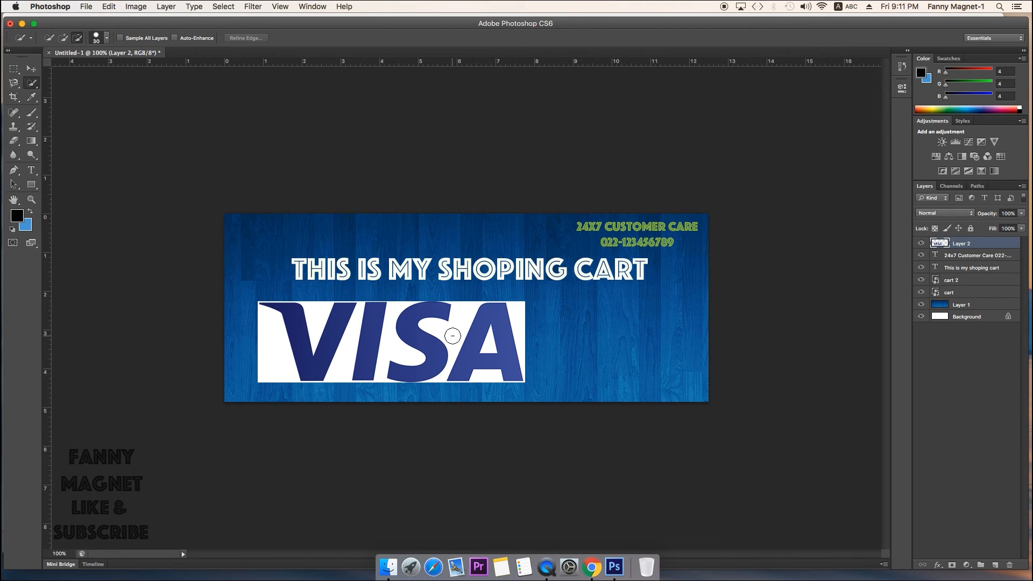
pyautogui.click(65, 41)
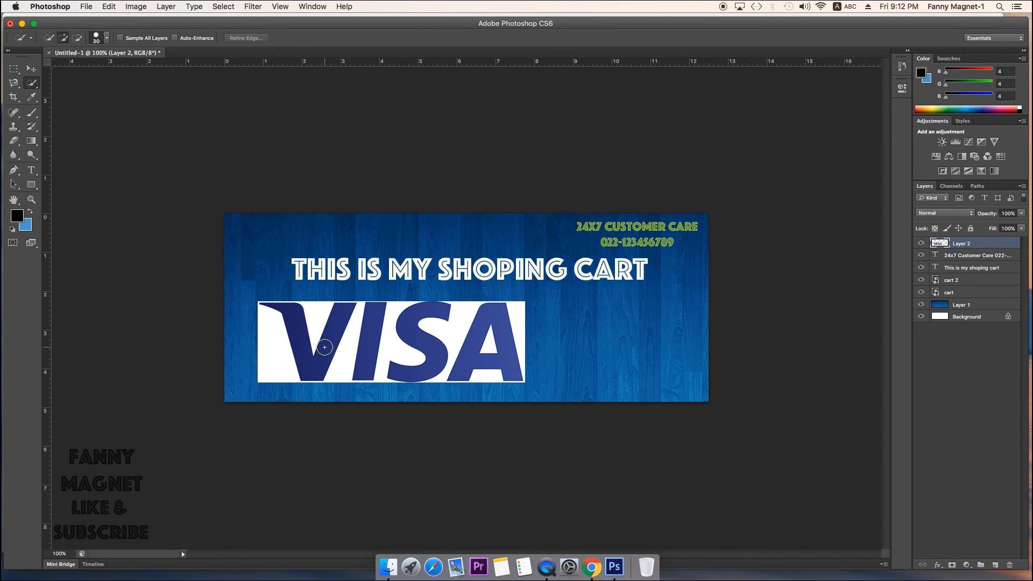
pyautogui.moveTo(324, 347)
pyautogui.mouseDown()
pyautogui.moveTo(374, 352)
pyautogui.moveTo(425, 334)
pyautogui.moveTo(414, 342)
pyautogui.moveTo(471, 348)
pyautogui.mouseUp()
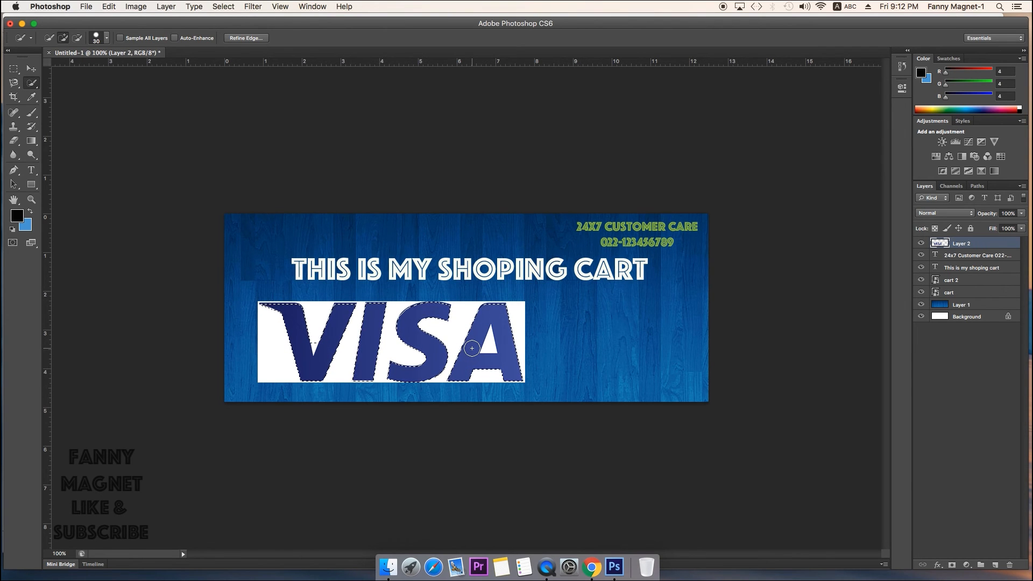
pyautogui.click(88, 7)
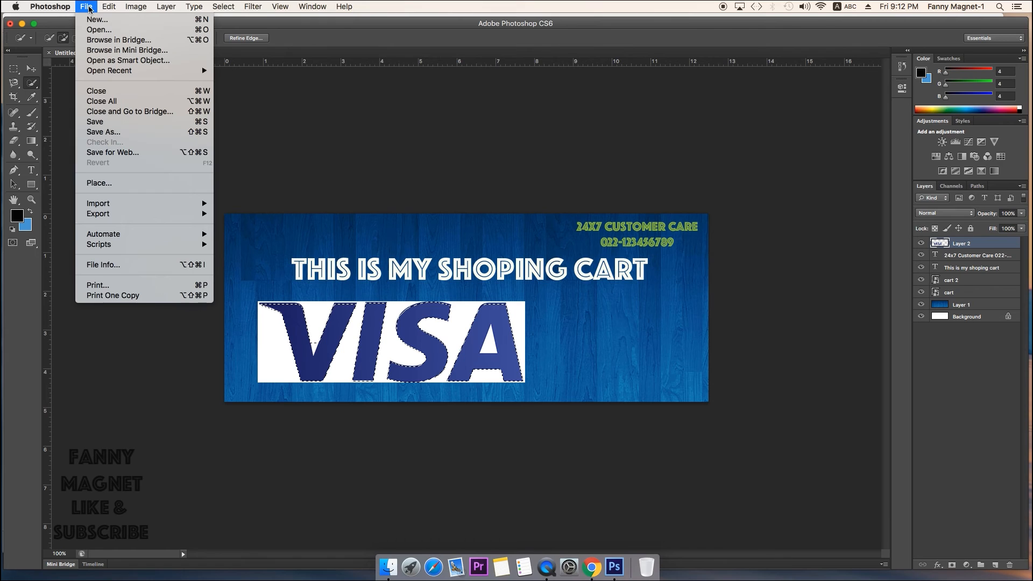
pyautogui.moveTo(110, 10)
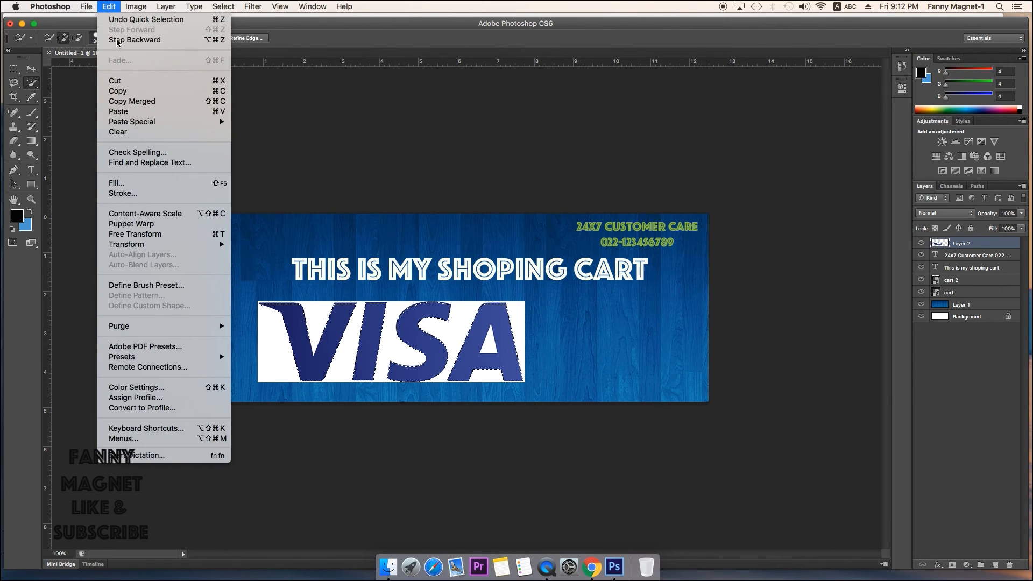
pyautogui.click(134, 81)
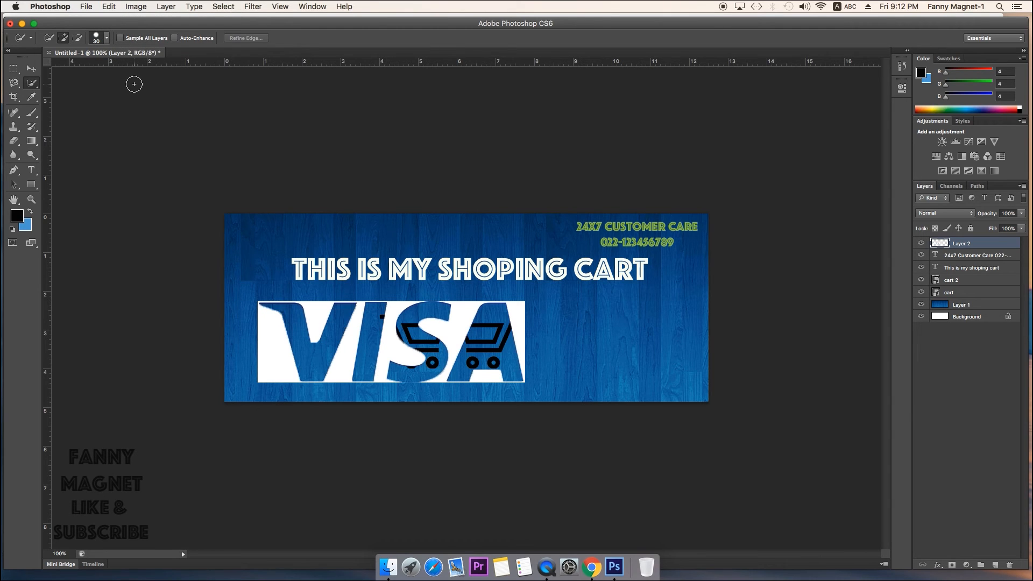
# - Paste the cut VISA letters as a separate layer and move them up and to the right of the white remnant
pyautogui.click(32, 69)
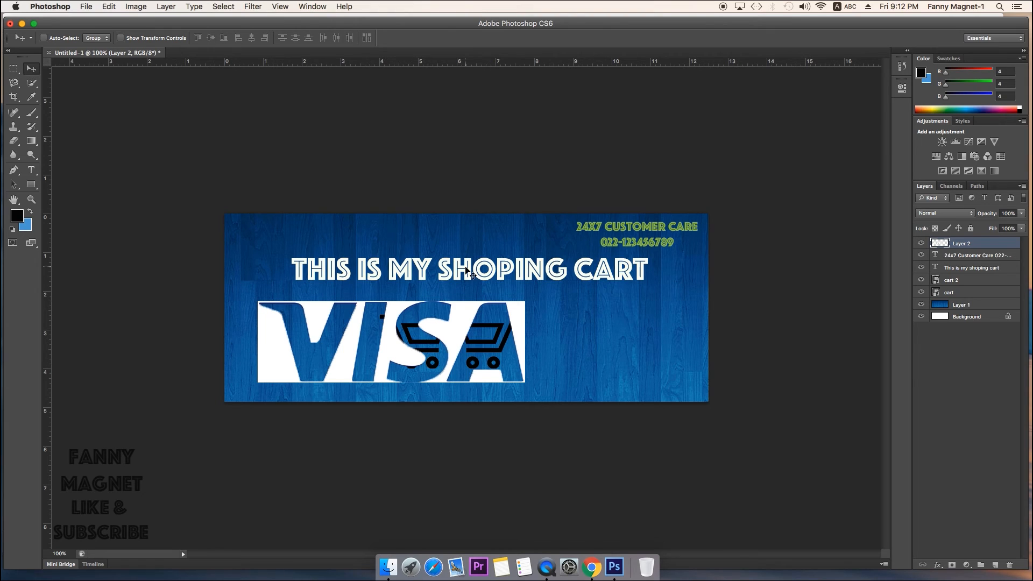
pyautogui.press('super+v')
pyautogui.moveTo(506, 319); pyautogui.dragTo(574, 292)
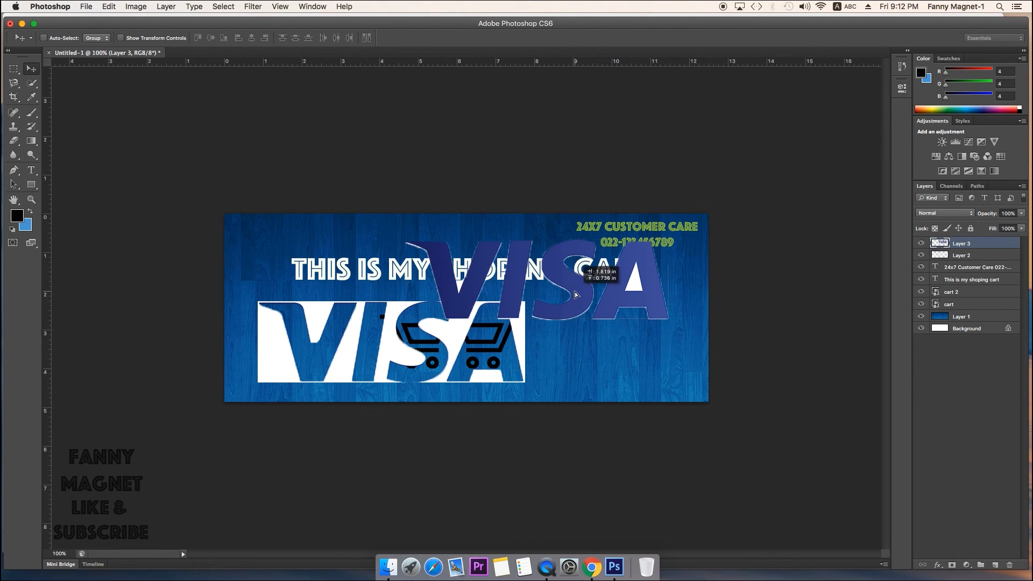
# - Select the layer with the leftover white logo background and hide it
pyautogui.rightClick(458, 348)
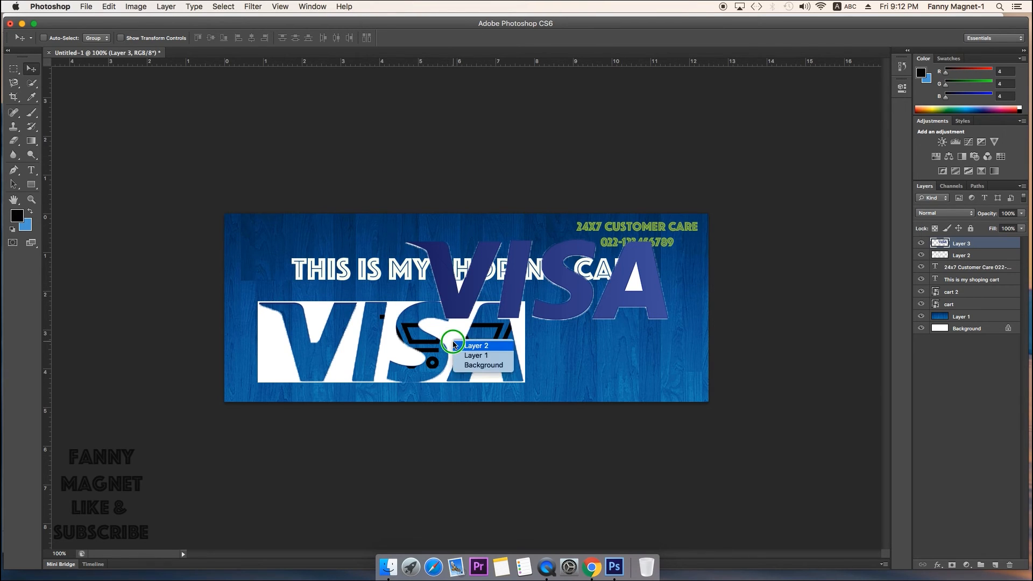
pyautogui.click(461, 346)
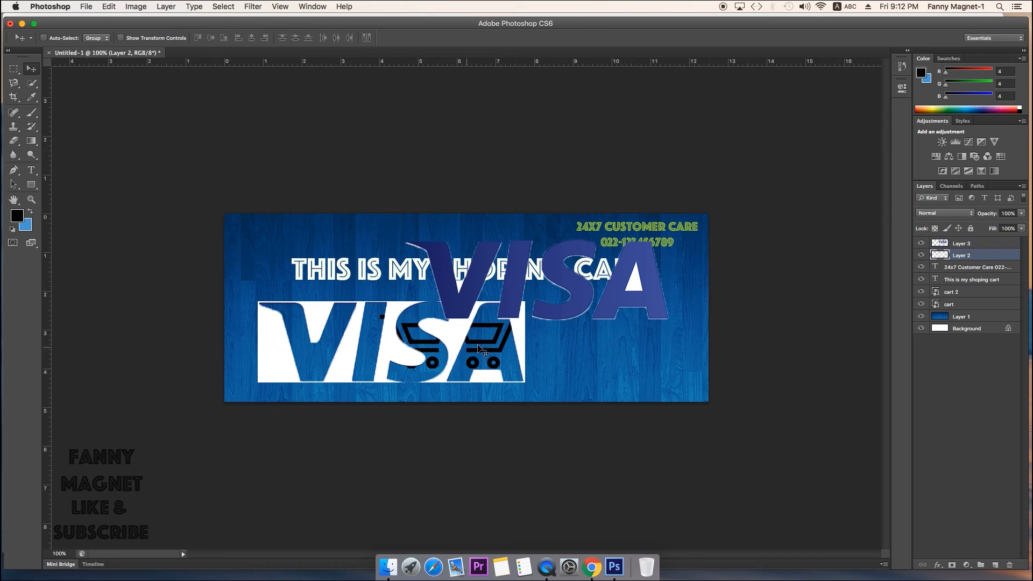
pyautogui.click(921, 256)
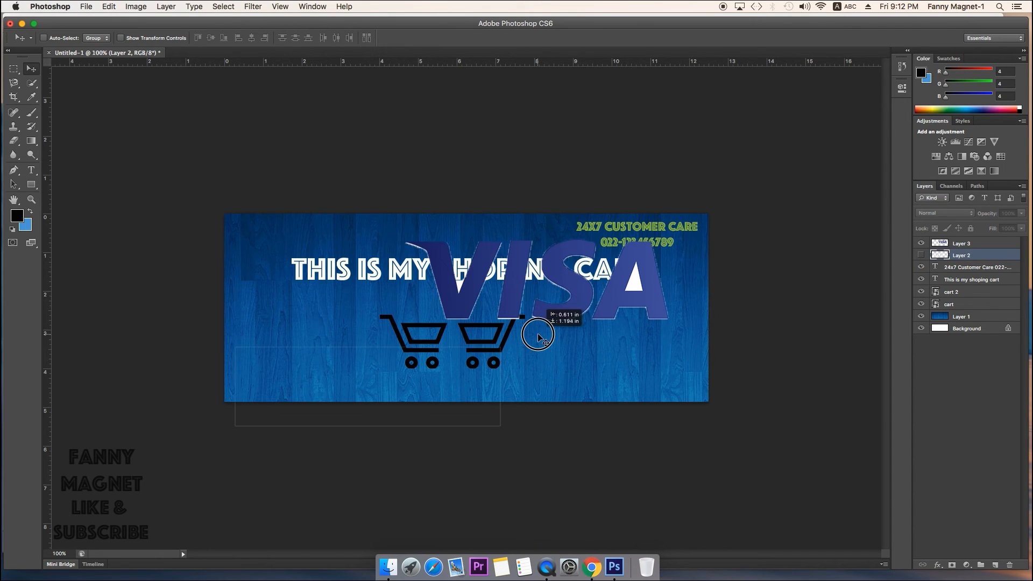
# - Select the VISA lettering layer, scale it down to less than half its width and place it right of the carts
pyautogui.rightClick(569, 300)
pyautogui.click(579, 306)
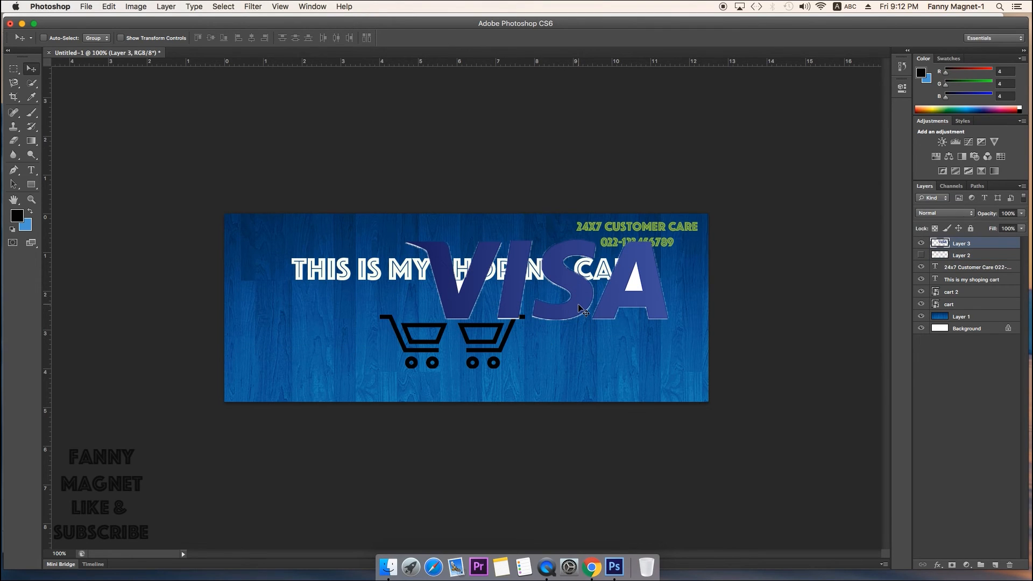
pyautogui.press('super+t')
pyautogui.moveTo(669, 240); pyautogui.dragTo(645, 361)
pyautogui.press('Return')
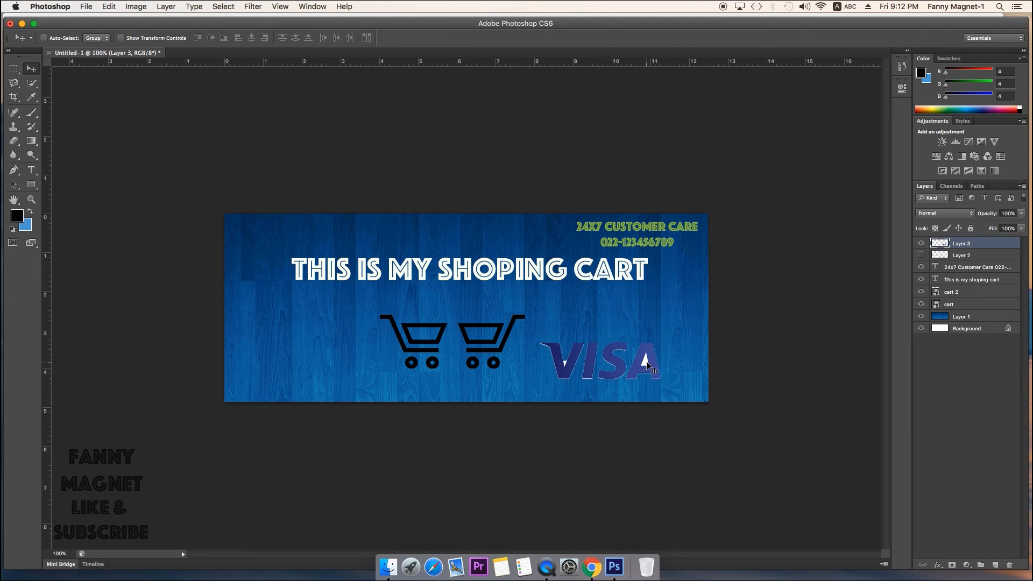
# - Select the white patch inside the A of VISA with an 11 px Quick Selection brush, delete it and deselect
pyautogui.click(31, 86)
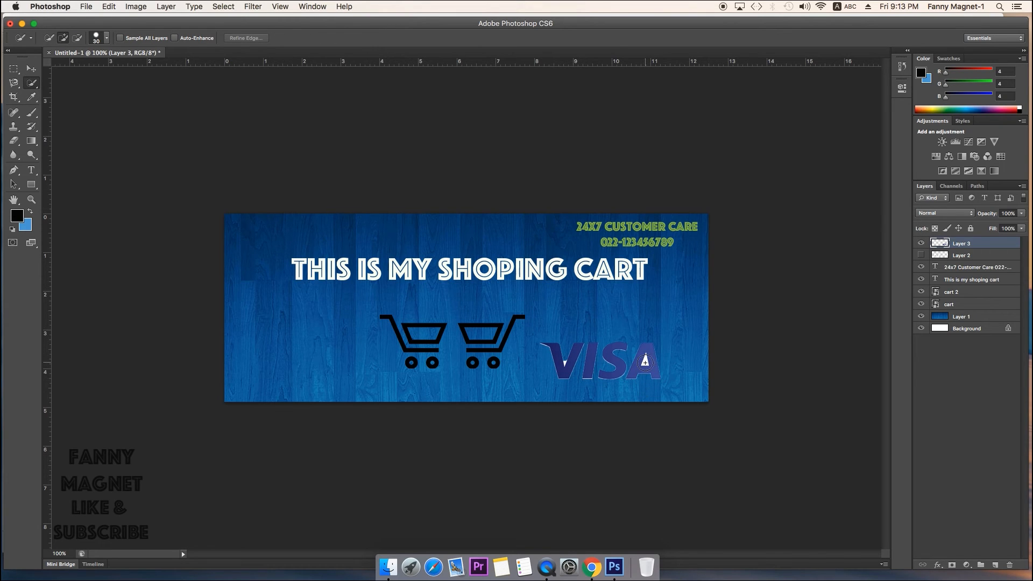
pyautogui.click(107, 37)
pyautogui.moveTo(61, 73); pyautogui.dragTo(52, 71)
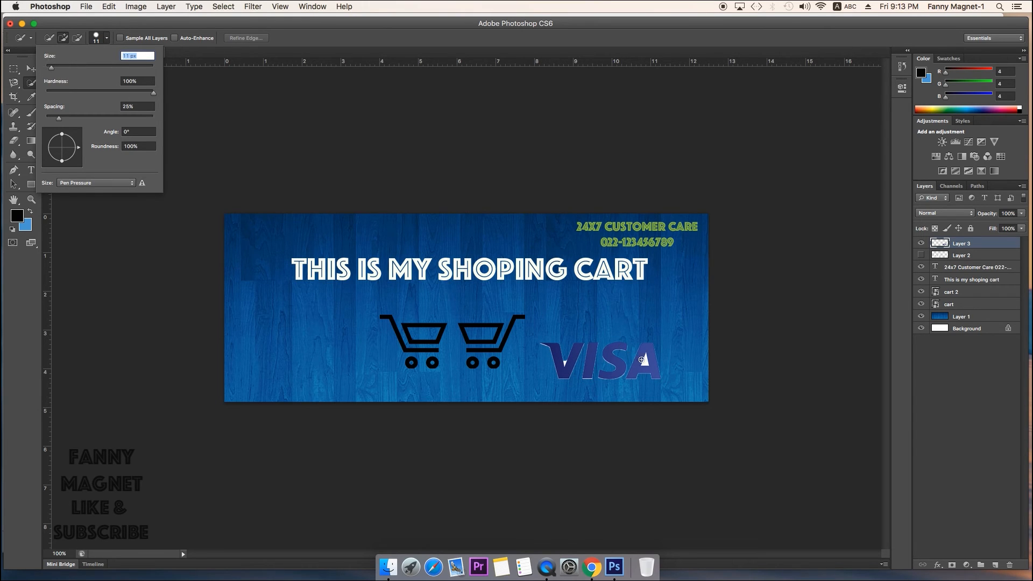
pyautogui.click(646, 363)
pyautogui.click(646, 363)
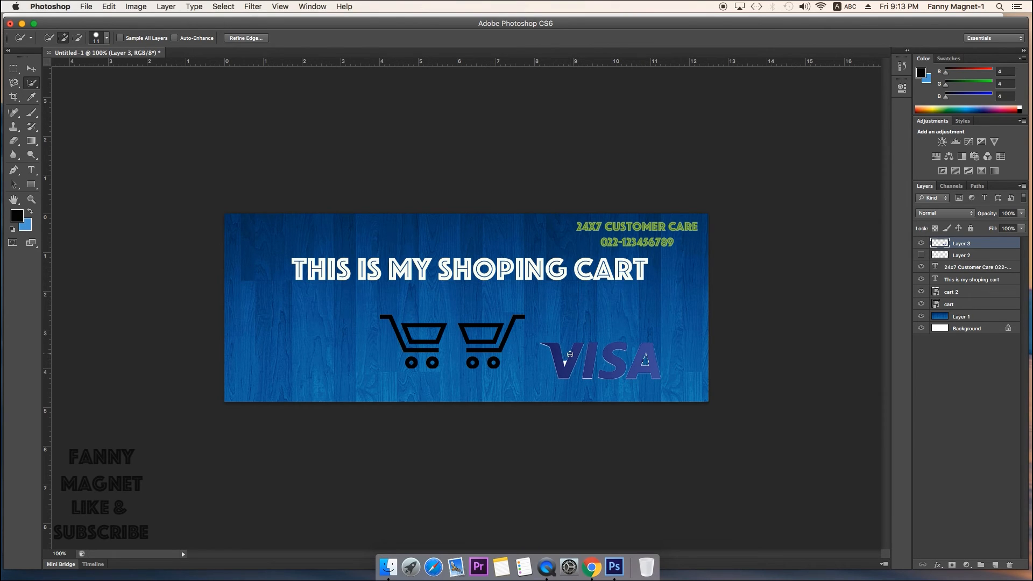
pyautogui.click(30, 68)
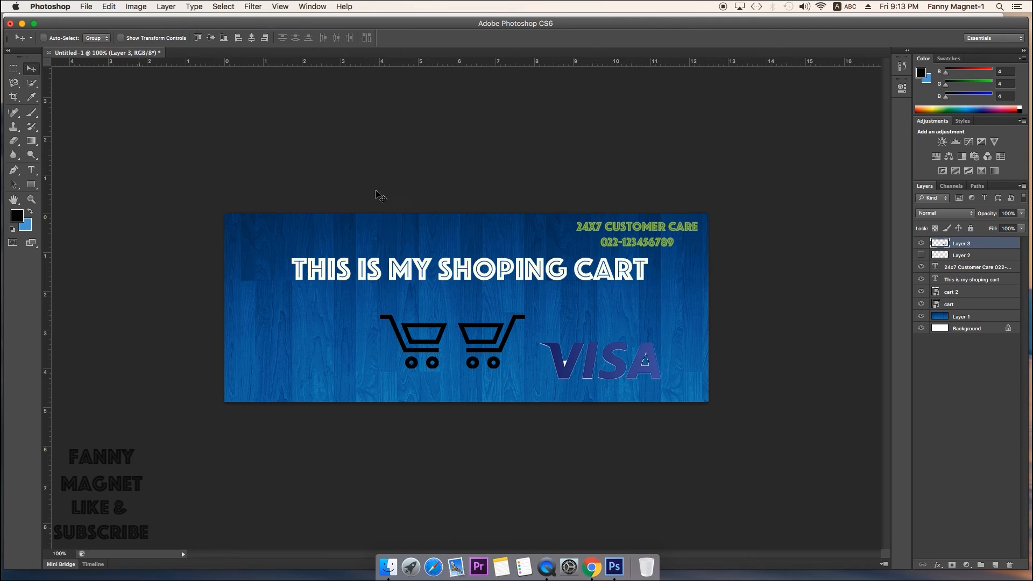
pyautogui.press('super+d')
# - Scale the VISA lettering to about 42% and move it just left of the green customer care text
pyautogui.press('super+t')
pyautogui.moveTo(662, 343); pyautogui.dragTo(673, 367)
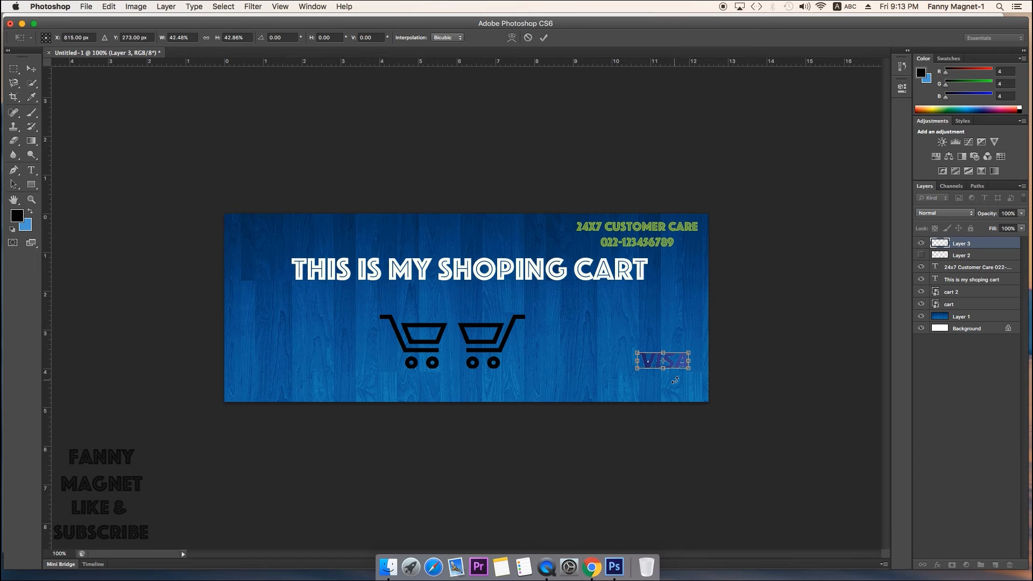
pyautogui.press('Return')
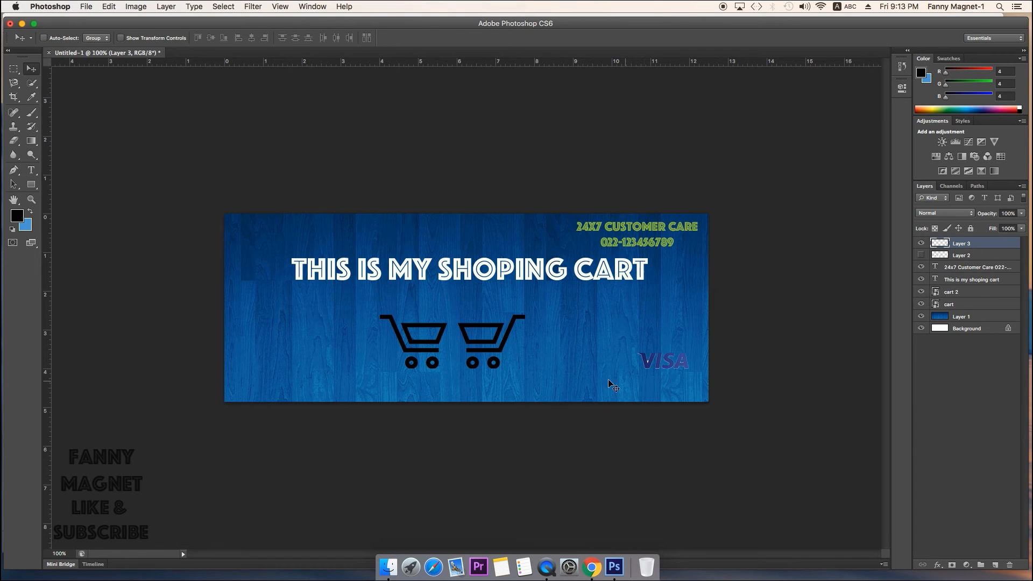
pyautogui.moveTo(664, 362); pyautogui.dragTo(540, 237)
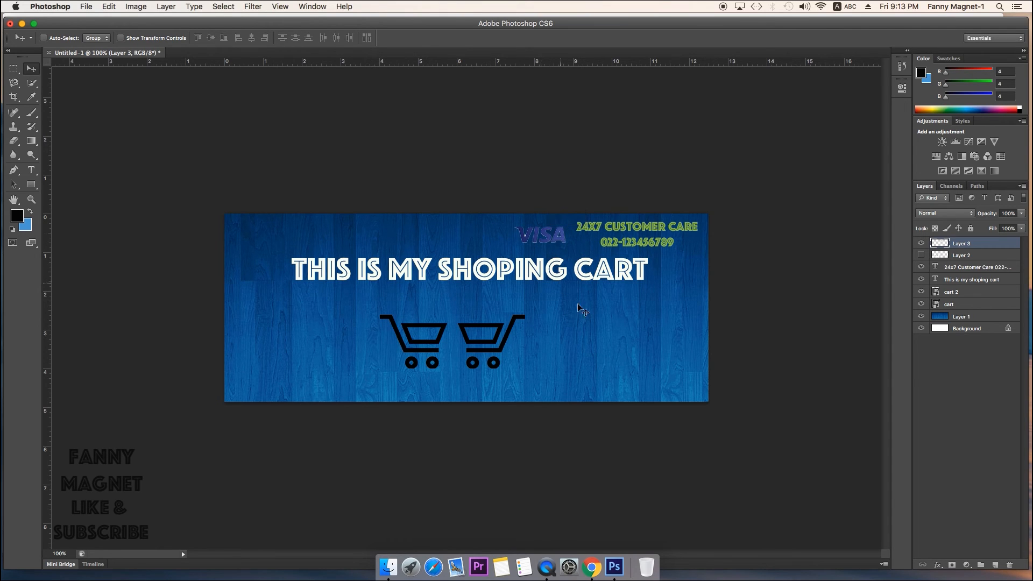
# - Reselect the VISA lettering layer, Layer 3, and shift it slightly upward beside the customer care text
pyautogui.click(550, 235)
pyautogui.rightClick(552, 236)
pyautogui.click(562, 246)
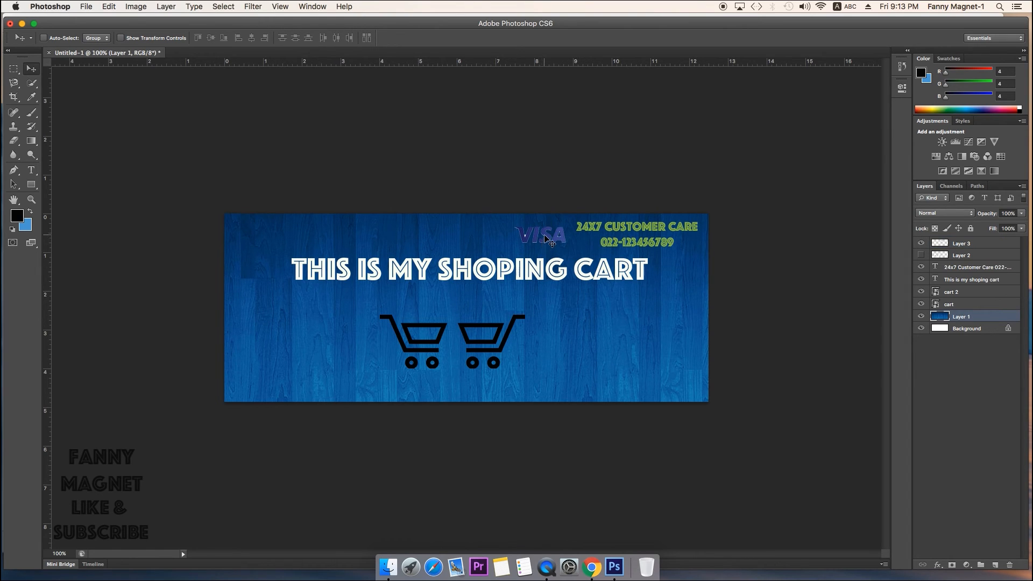
pyautogui.click(968, 256)
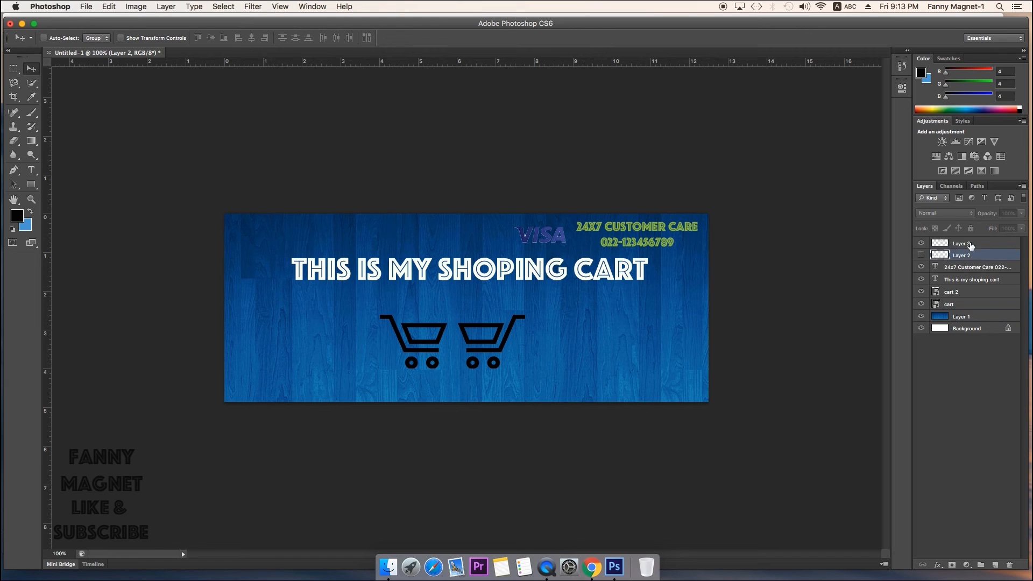
pyautogui.click(970, 246)
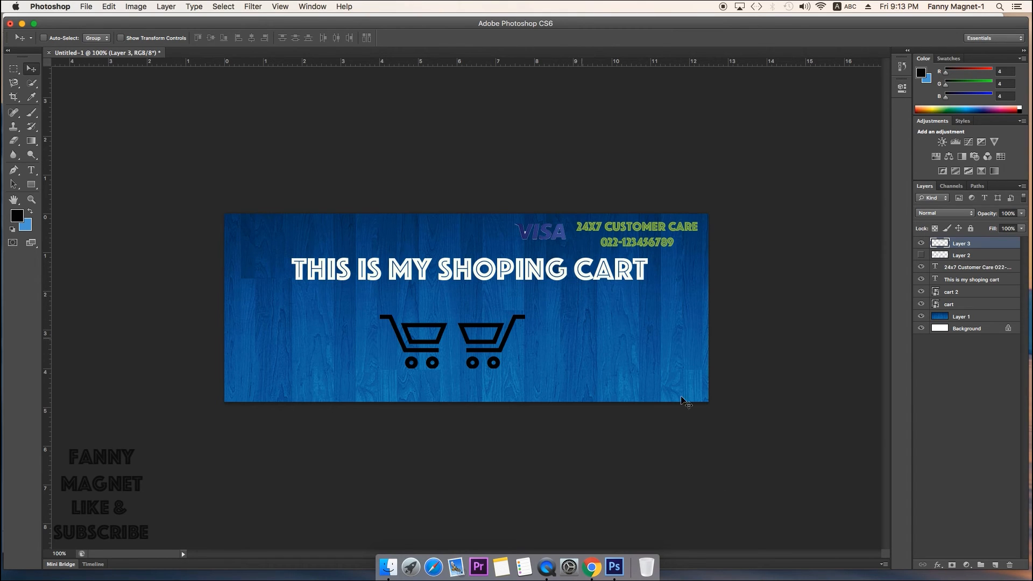
# - Switch to Chrome and search Google Images for "fast delivery png"
pyautogui.click(591, 566)
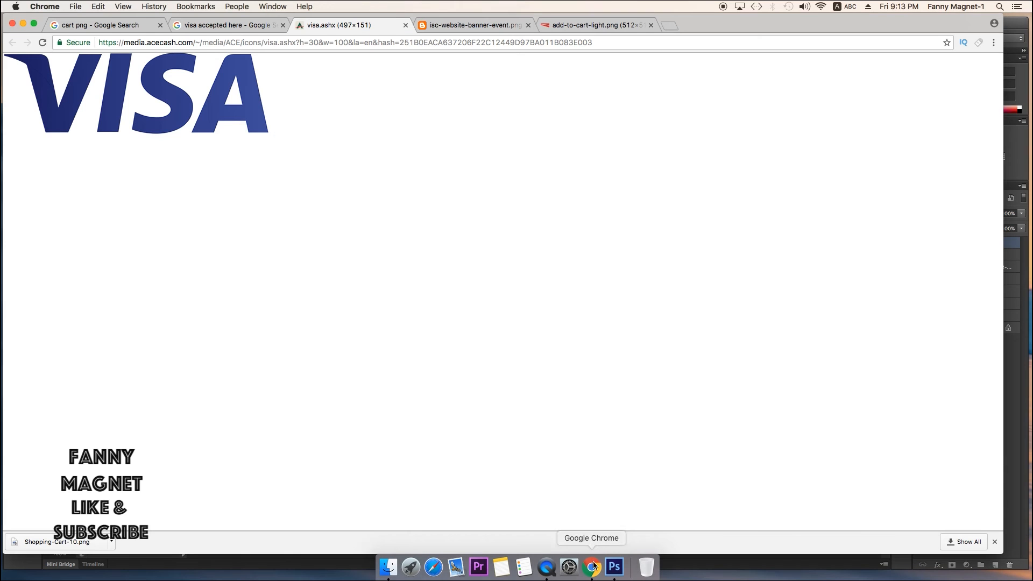
pyautogui.click(236, 26)
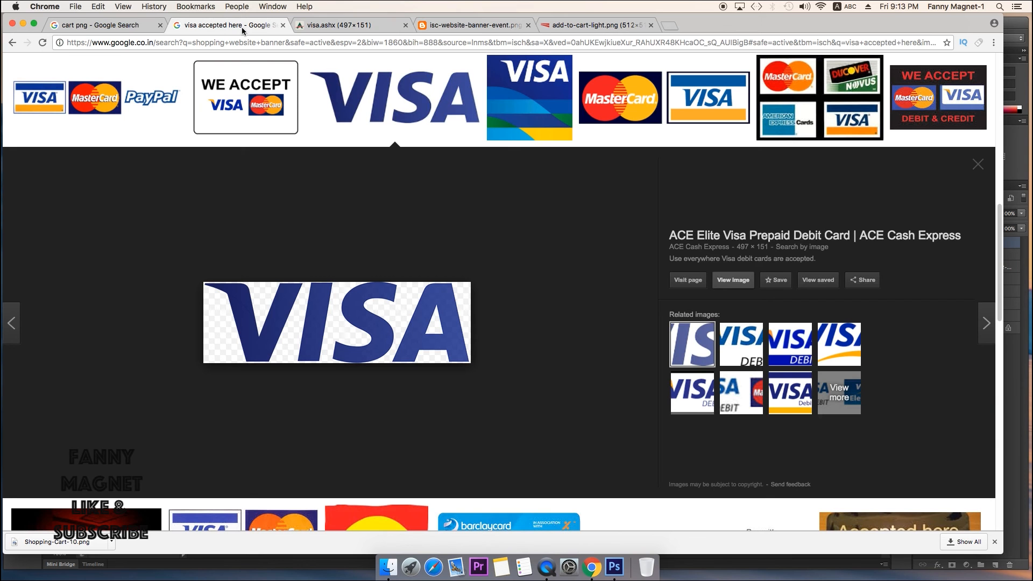
pyautogui.moveTo(168, 76); pyautogui.dragTo(56, 74)
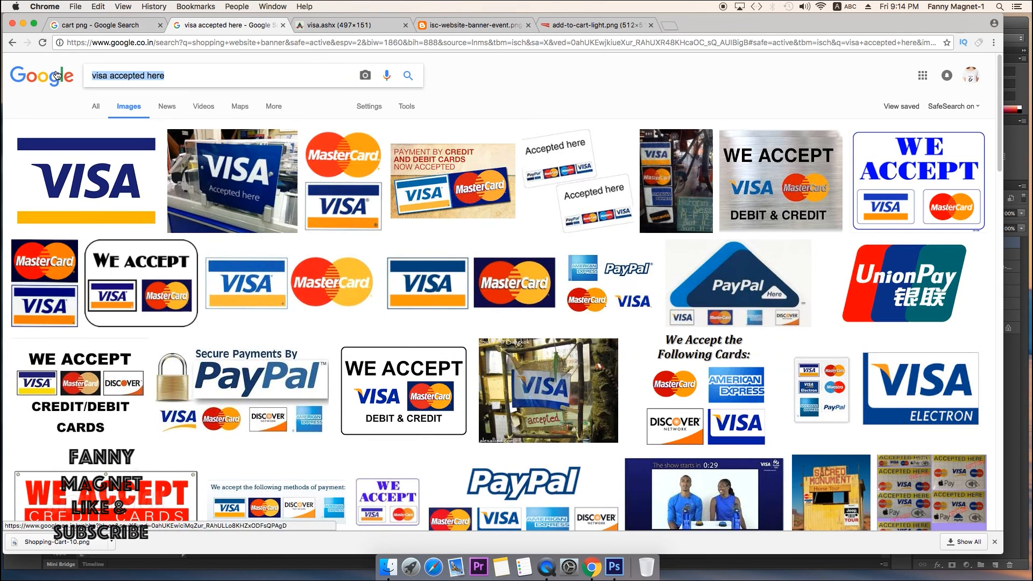
pyautogui.write('f')
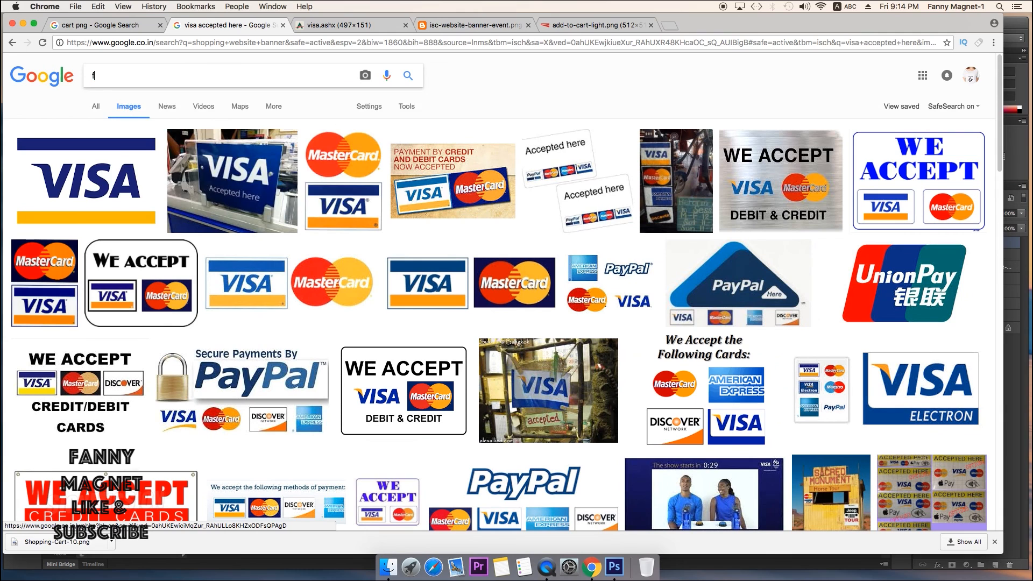
pyautogui.write('ast del')
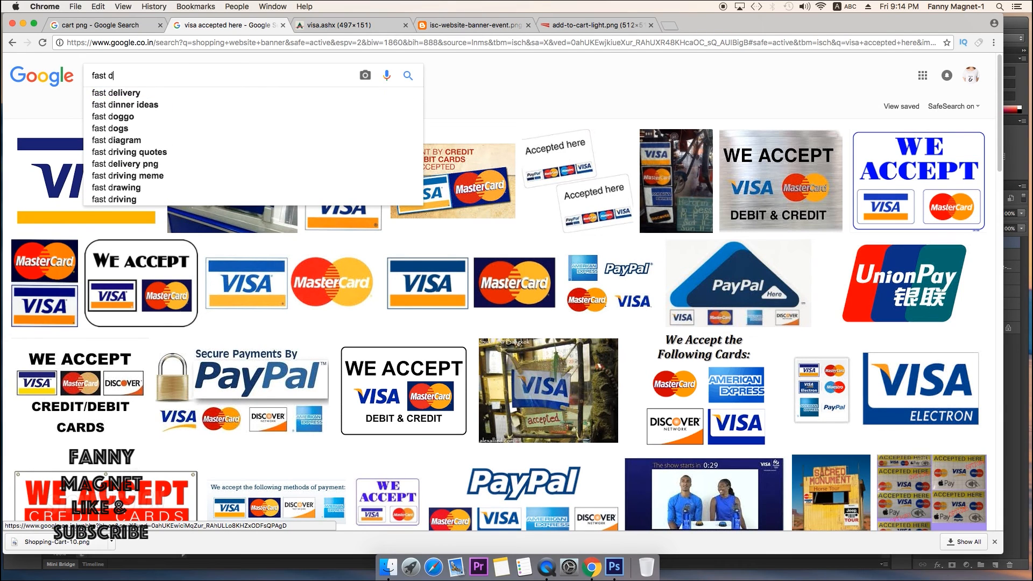
pyautogui.write('ivery')
pyautogui.press('Return')
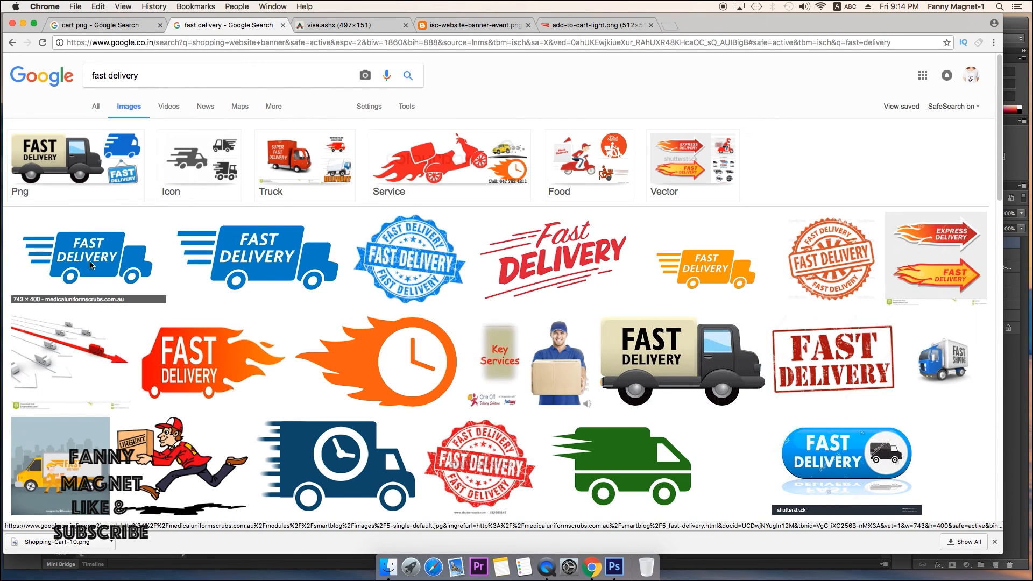
pyautogui.write('png')
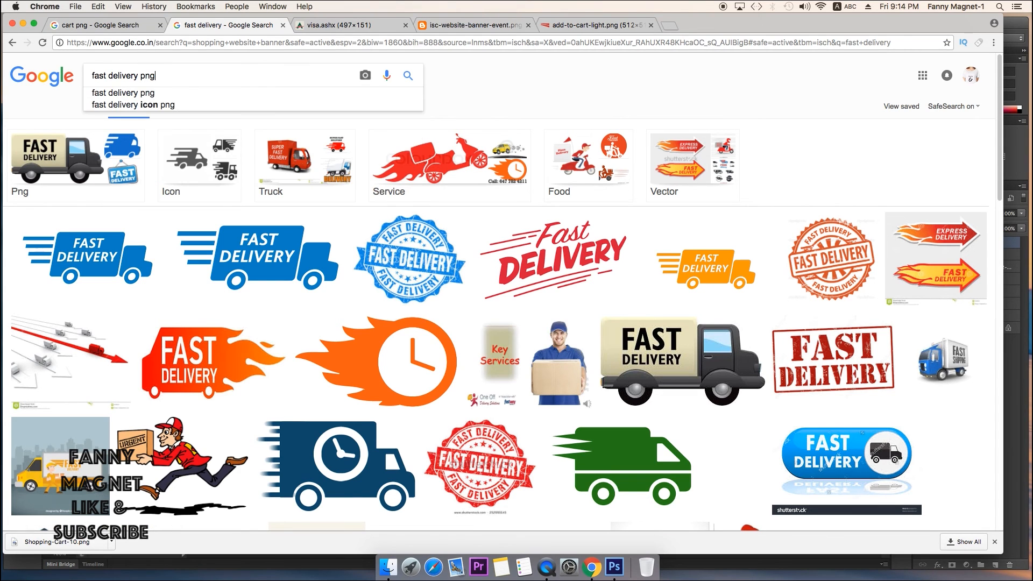
pyautogui.press('Return')
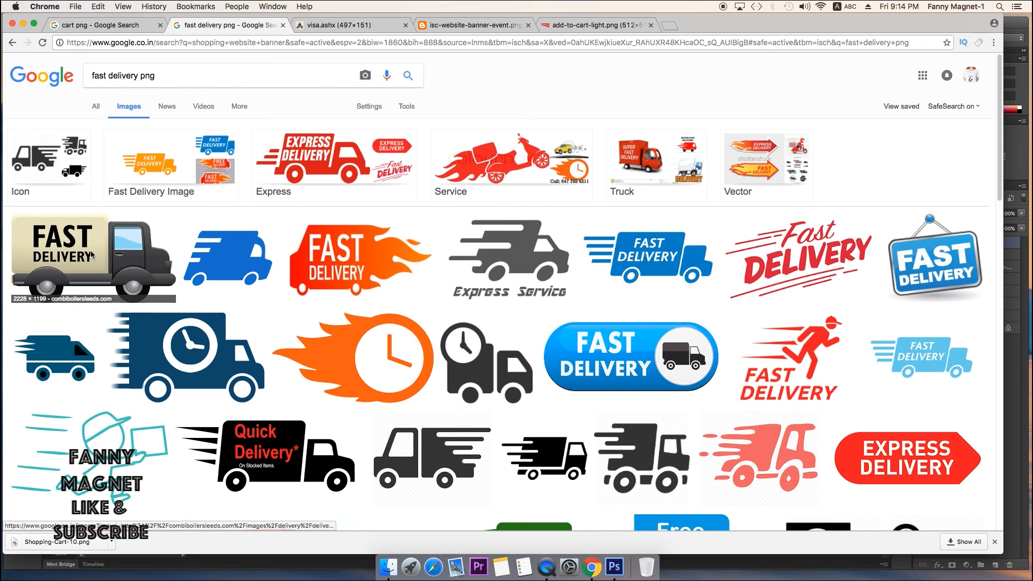
# - Open the plain blue delivery van image at full size and save it as a PNG named delivery in the Images folder
pyautogui.click(221, 251)
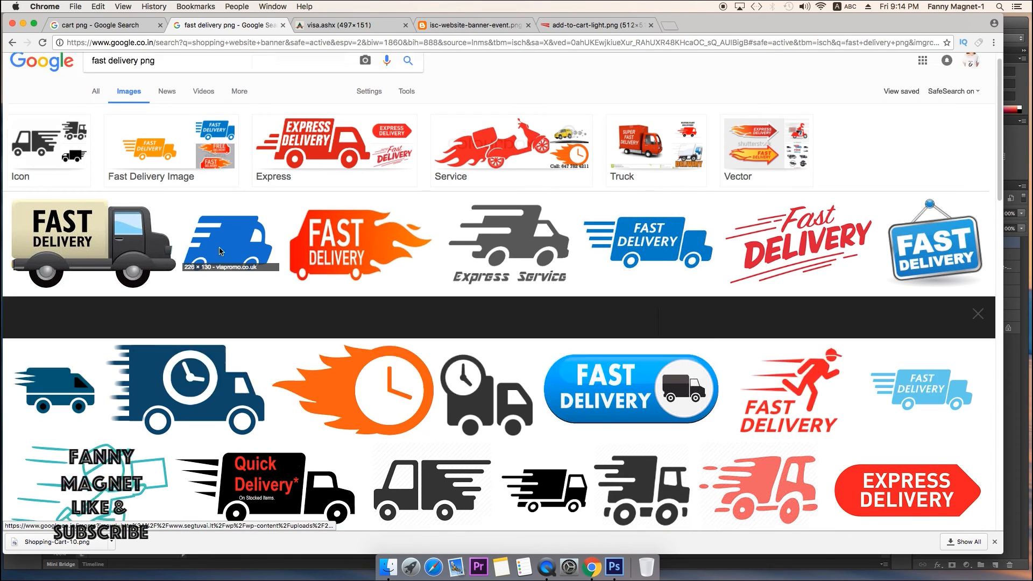
pyautogui.click(740, 281)
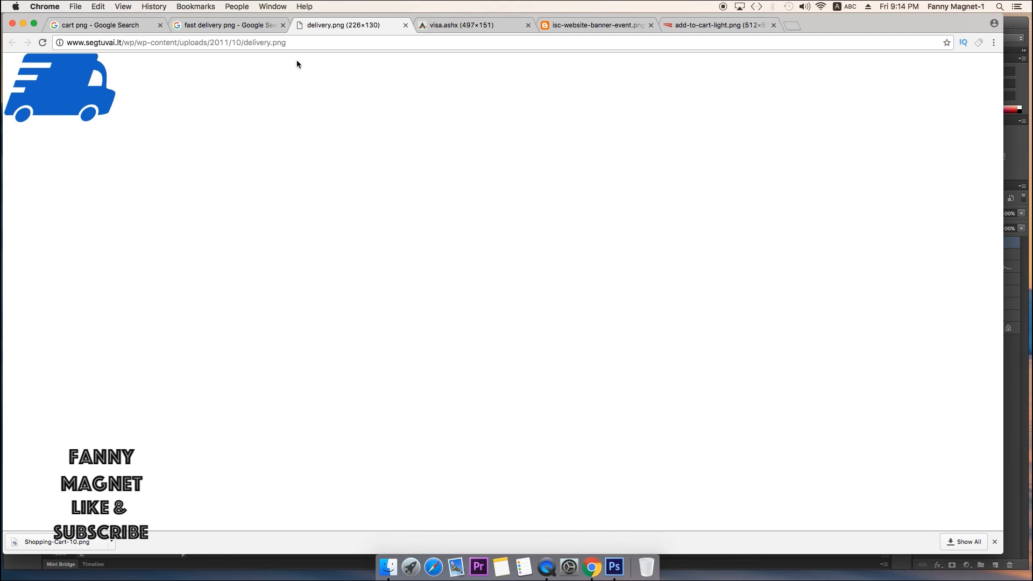
pyautogui.moveTo(272, 42); pyautogui.dragTo(323, 44)
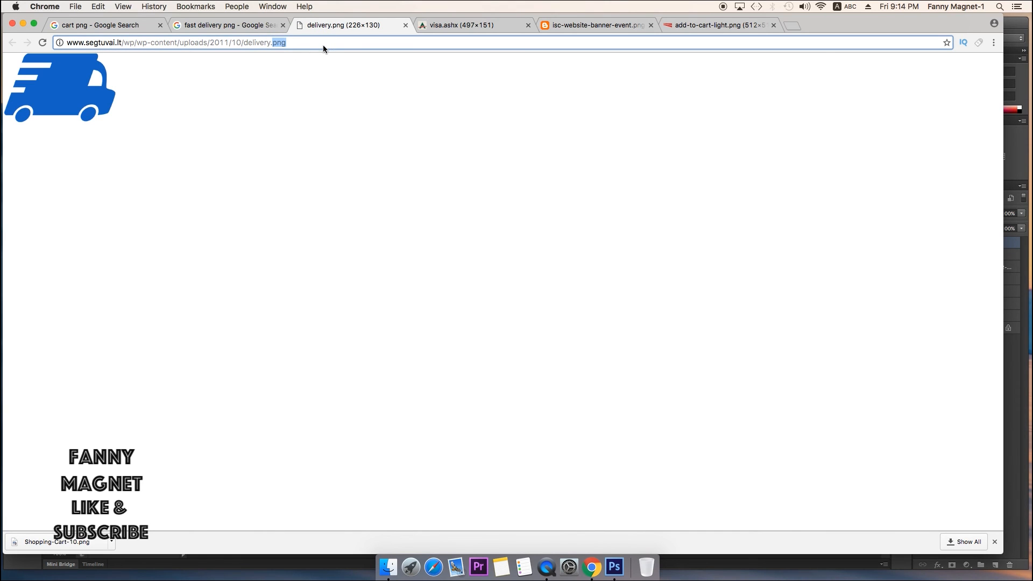
pyautogui.rightClick(66, 100)
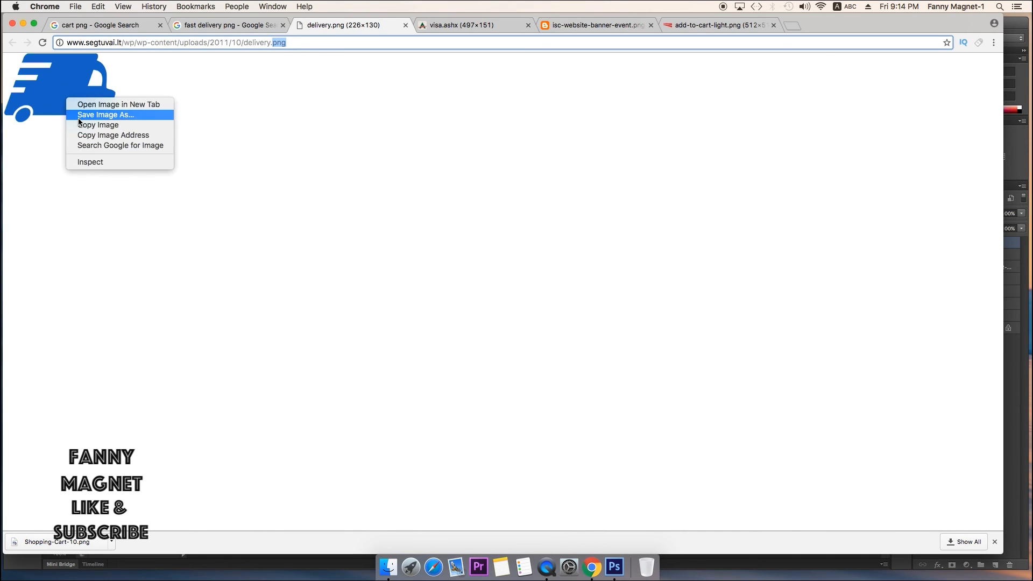
pyautogui.click(106, 115)
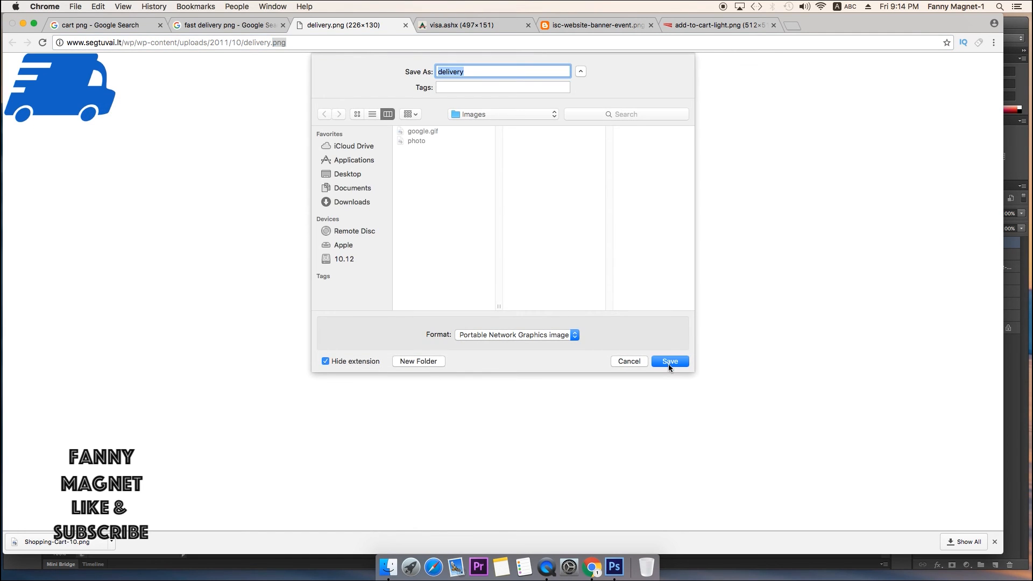
pyautogui.click(669, 362)
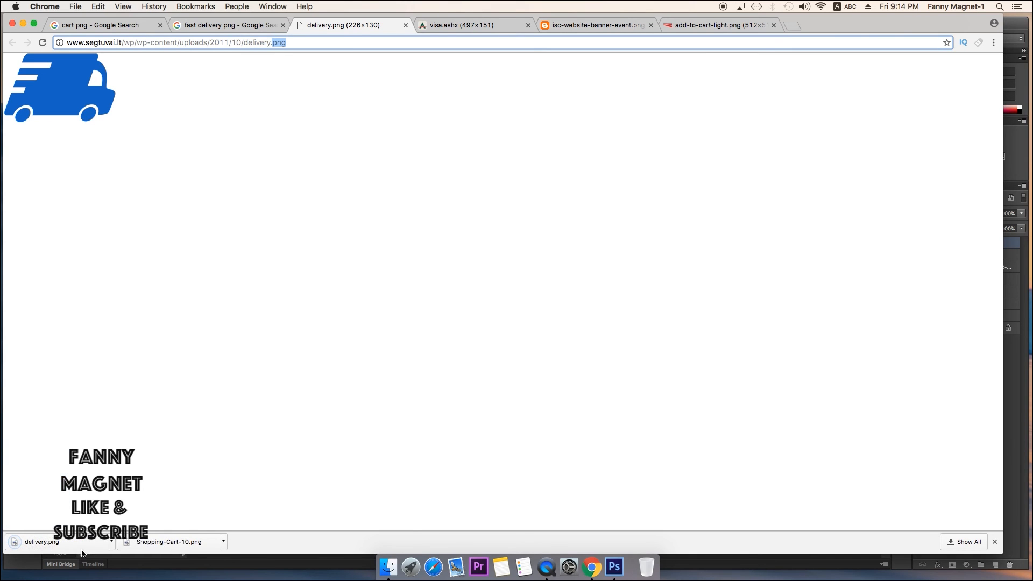
# - Show the saved delivery.png in its folder, place it into the Photoshop banner and commit the placement
pyautogui.click(111, 540)
pyautogui.click(129, 524)
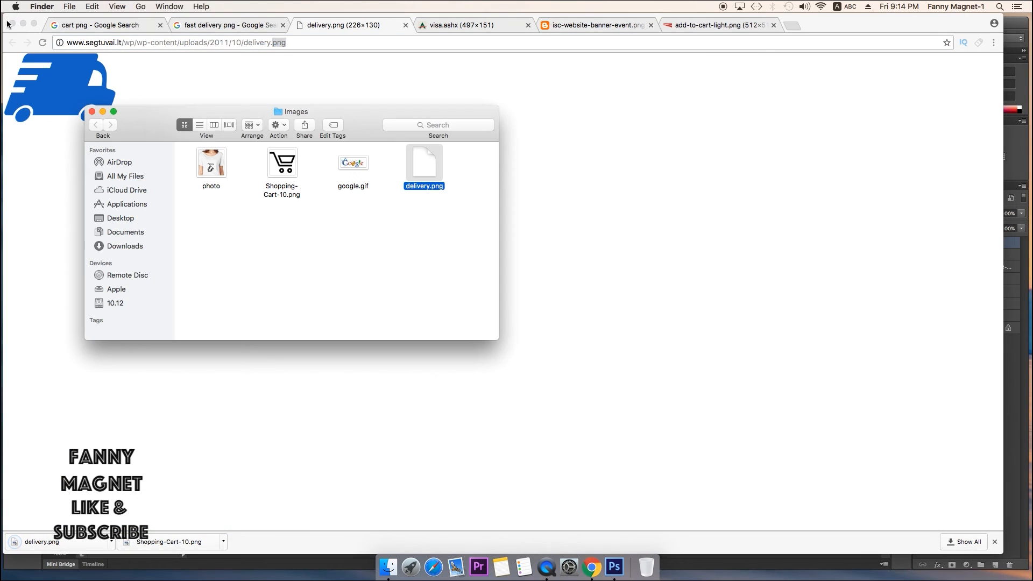
pyautogui.click(23, 24)
pyautogui.moveTo(439, 174); pyautogui.dragTo(648, 323)
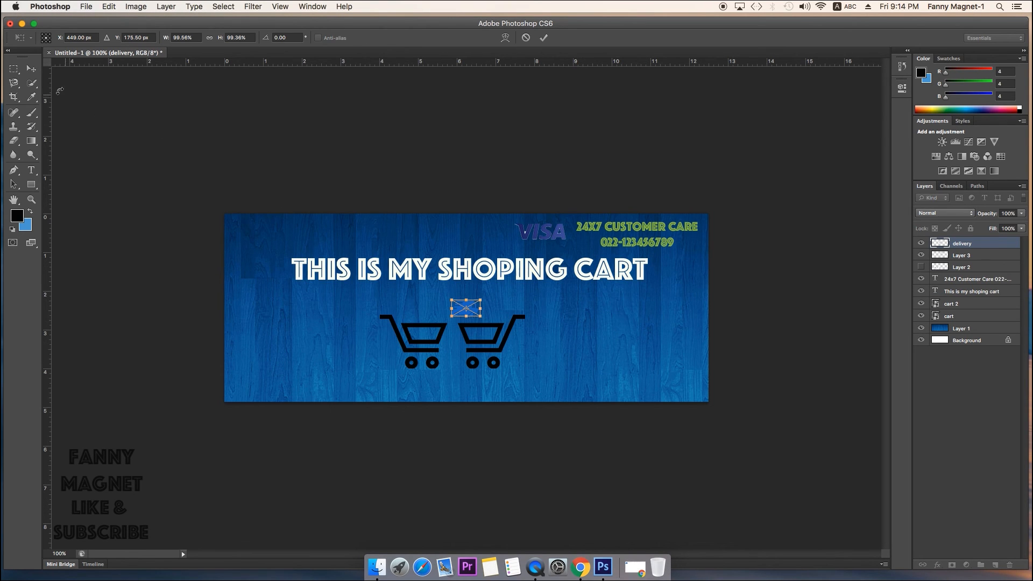
pyautogui.click(31, 69)
pyautogui.click(607, 196)
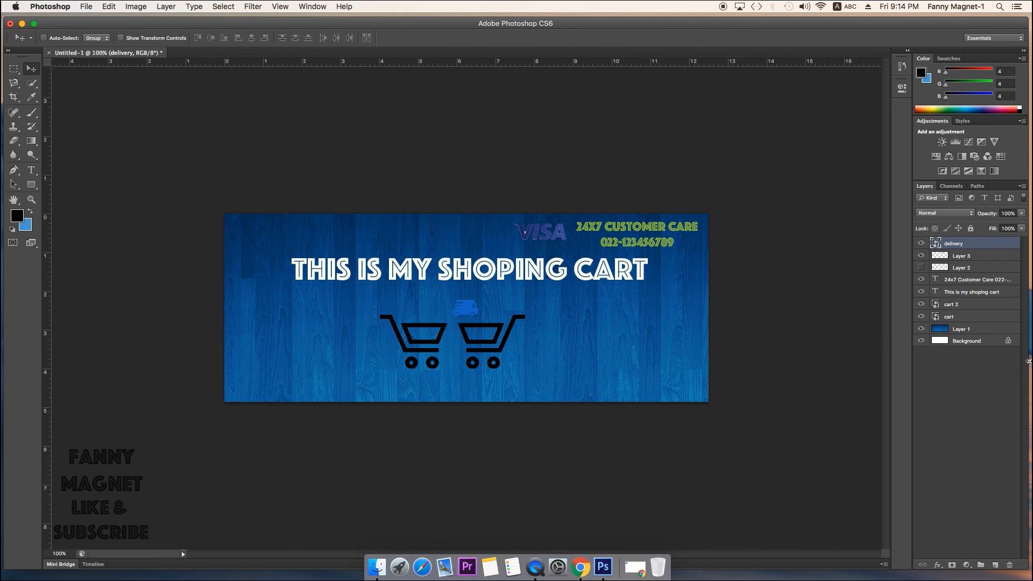
# - Compare the delivery van with the wood background hidden and shown, and move the van to the lower-right area of the banner
pyautogui.click(920, 329)
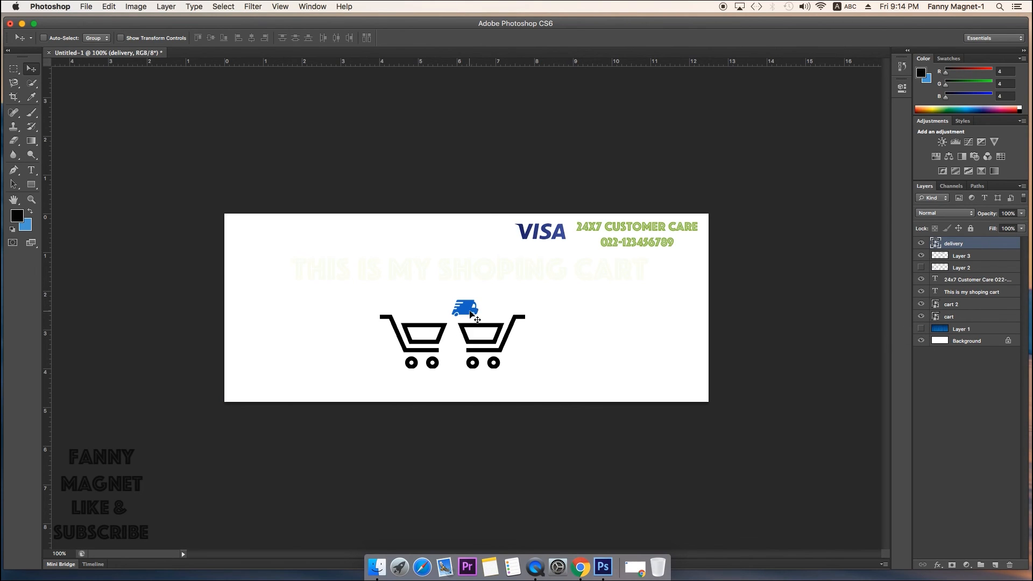
pyautogui.click(920, 328)
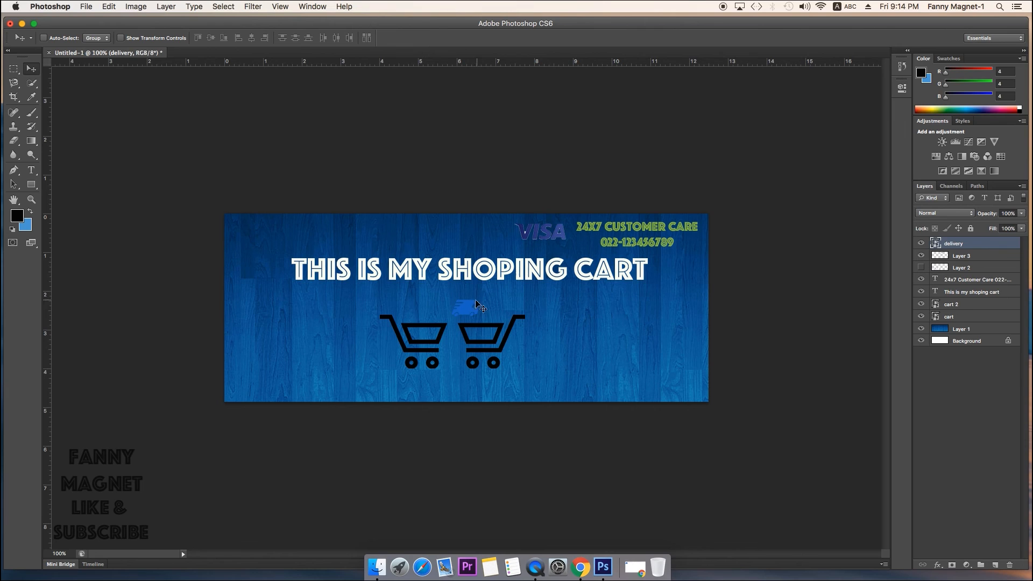
pyautogui.moveTo(477, 302); pyautogui.dragTo(641, 349)
# - Reduce the opacity of the blue wood background layer, Layer 1, to 69%
pyautogui.click(966, 330)
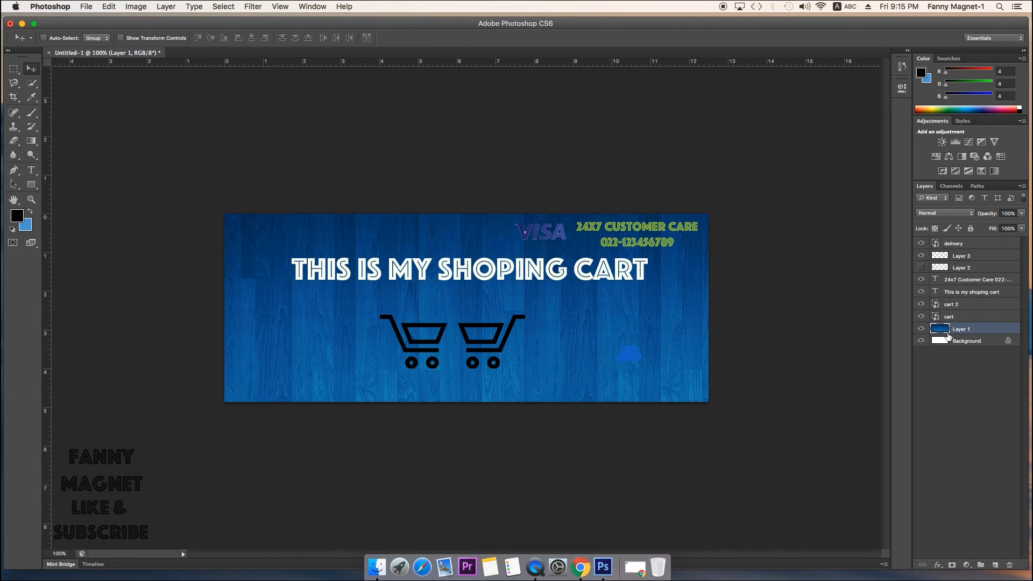
pyautogui.click(1021, 213)
pyautogui.click(998, 225)
pyautogui.click(991, 225)
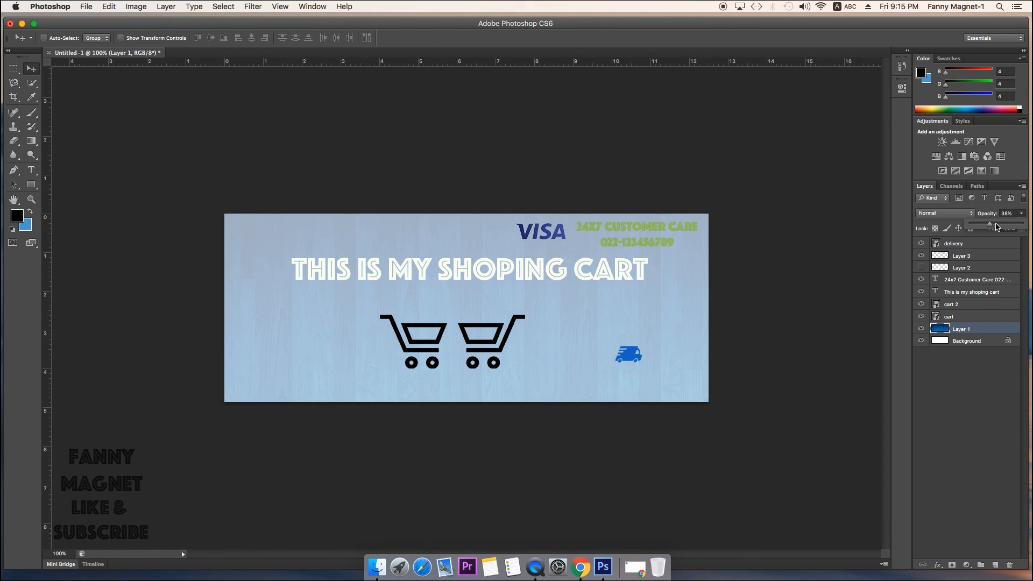
pyautogui.click(1009, 226)
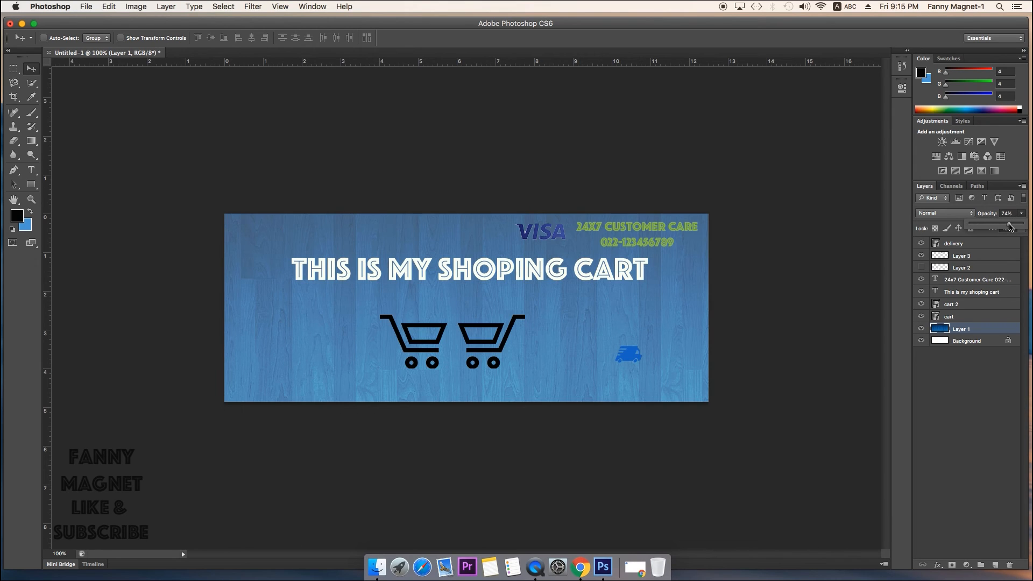
pyautogui.moveTo(1009, 226); pyautogui.dragTo(1006, 227)
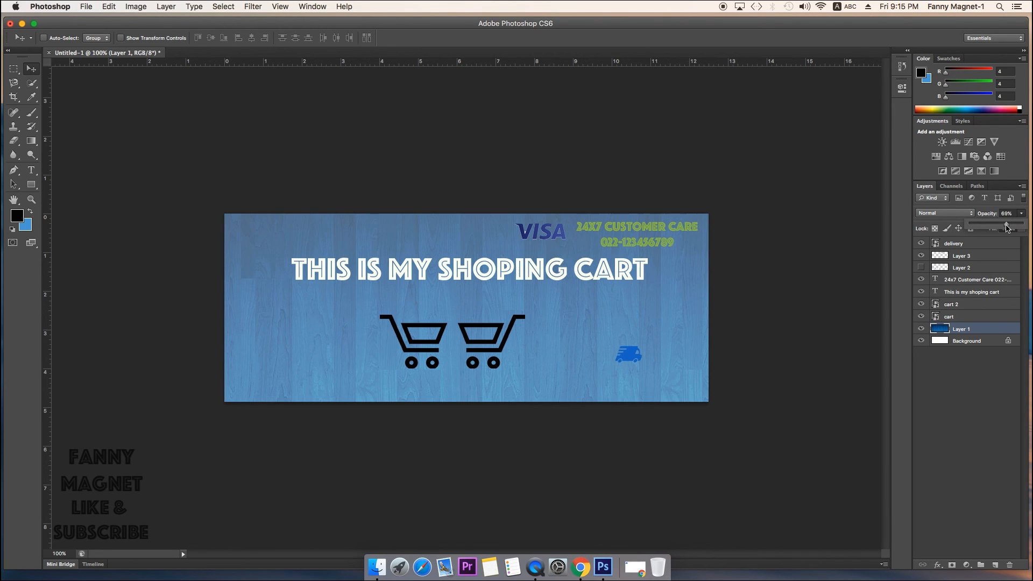
pyautogui.click(817, 275)
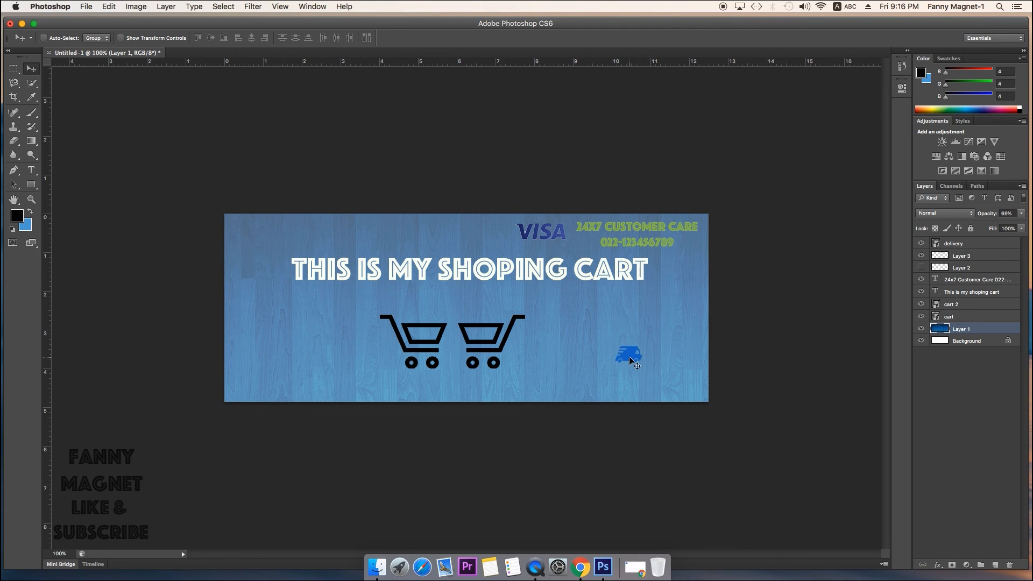
# - Add the green text "Fast Delivery" in 60 pt Phosphate Inline near the delivery van and commit it
pyautogui.click(31, 170)
pyautogui.click(595, 368)
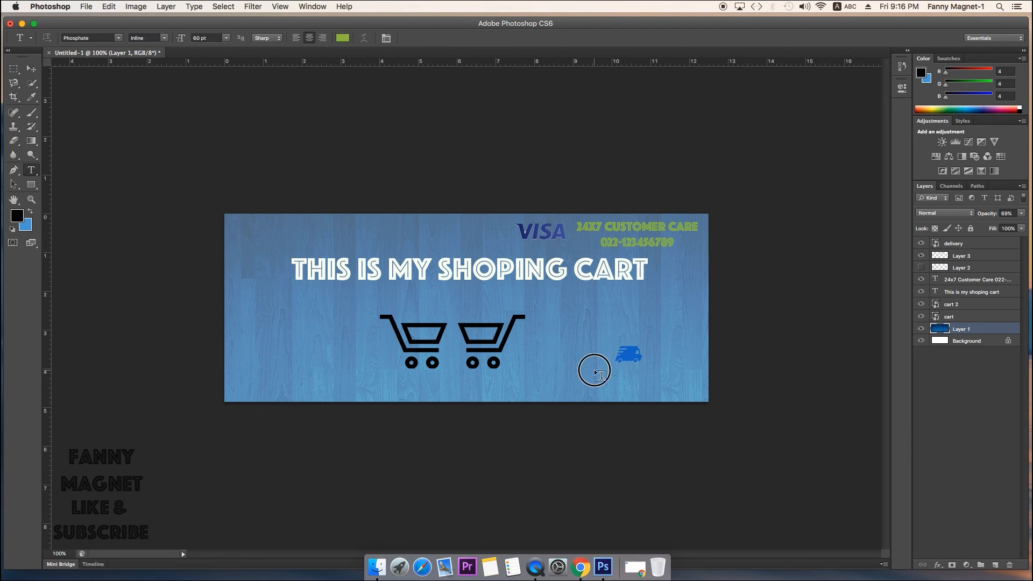
pyautogui.write('F')
pyautogui.press('BackSpace')
pyautogui.write('FAST DE')
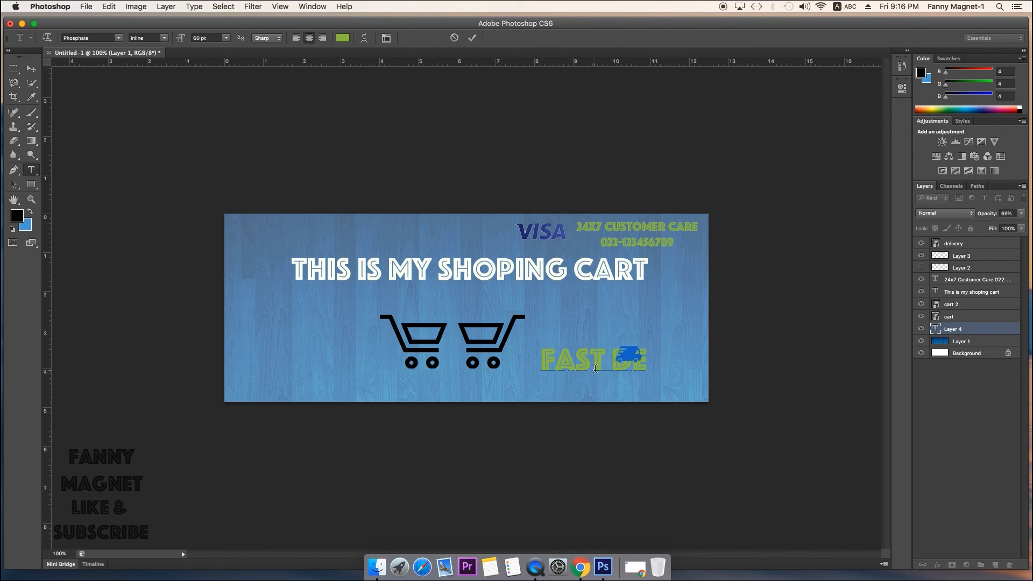
pyautogui.write('LIVERY')
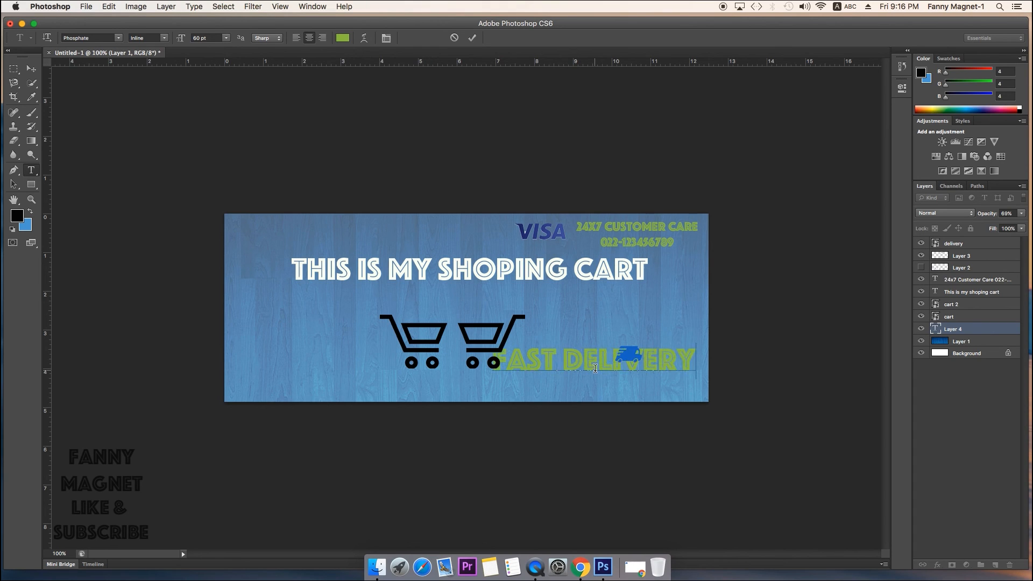
pyautogui.click(31, 69)
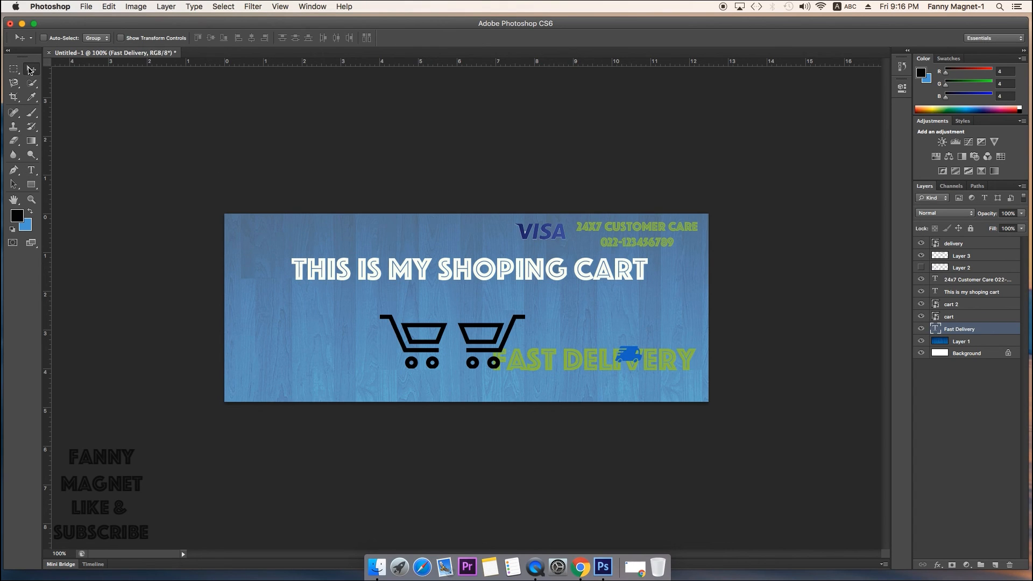
# - Scale the "Fast Delivery" text down to about 27 pt and place it centred just below the delivery van
pyautogui.moveTo(578, 370); pyautogui.dragTo(580, 383)
pyautogui.press('super+t')
pyautogui.moveTo(698, 358)
pyautogui.mouseDown()
pyautogui.moveTo(667, 379)
pyautogui.moveTo(641, 377)
pyautogui.moveTo(666, 379)
pyautogui.mouseUp()
pyautogui.press('Return')
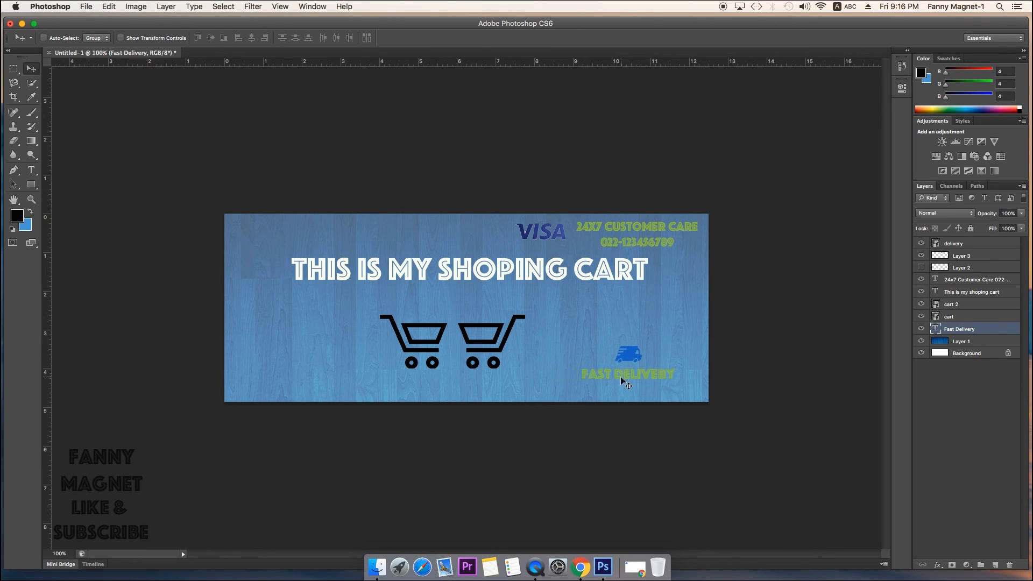
# - Recolor the whole "Fast Delivery" text white and commit the change
pyautogui.click(31, 170)
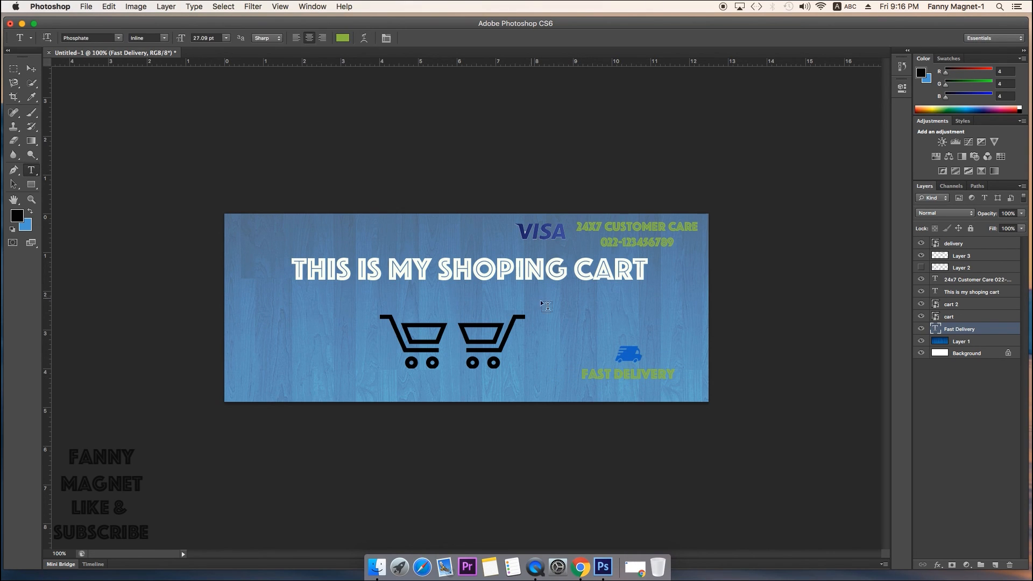
pyautogui.click(623, 366)
pyautogui.hotkey('ctrl', 'a')
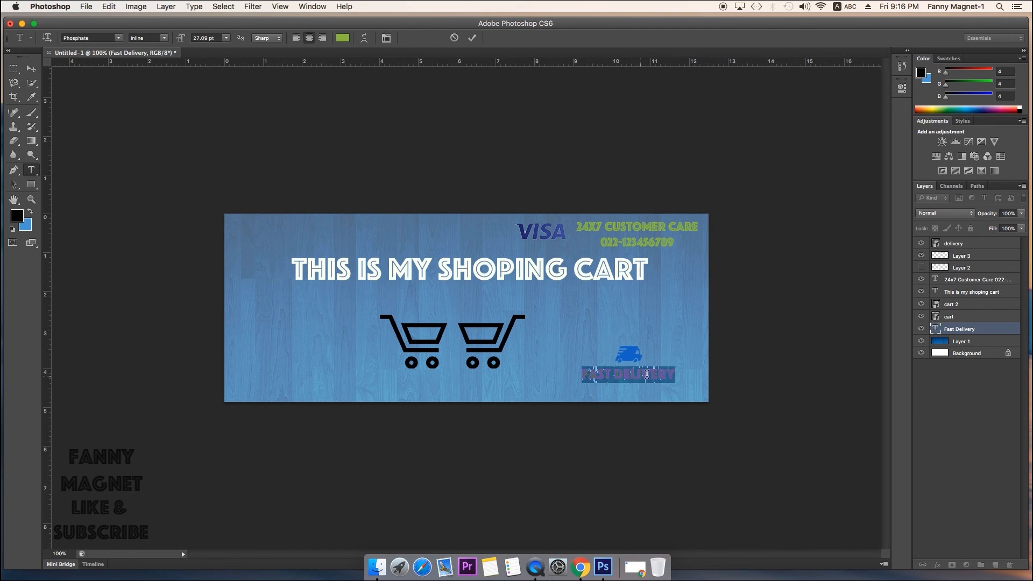
pyautogui.click(342, 38)
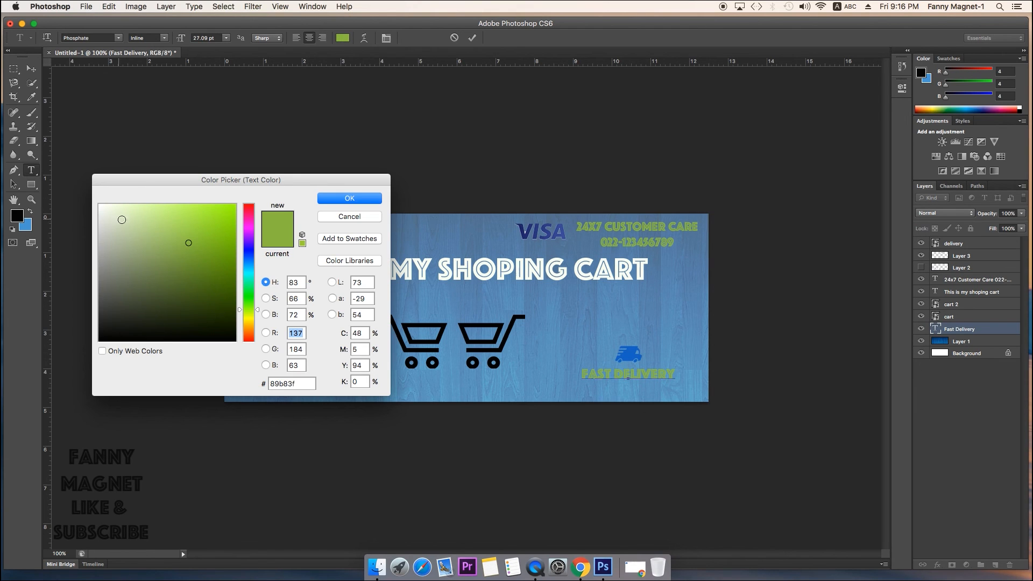
pyautogui.click(99, 204)
pyautogui.click(349, 198)
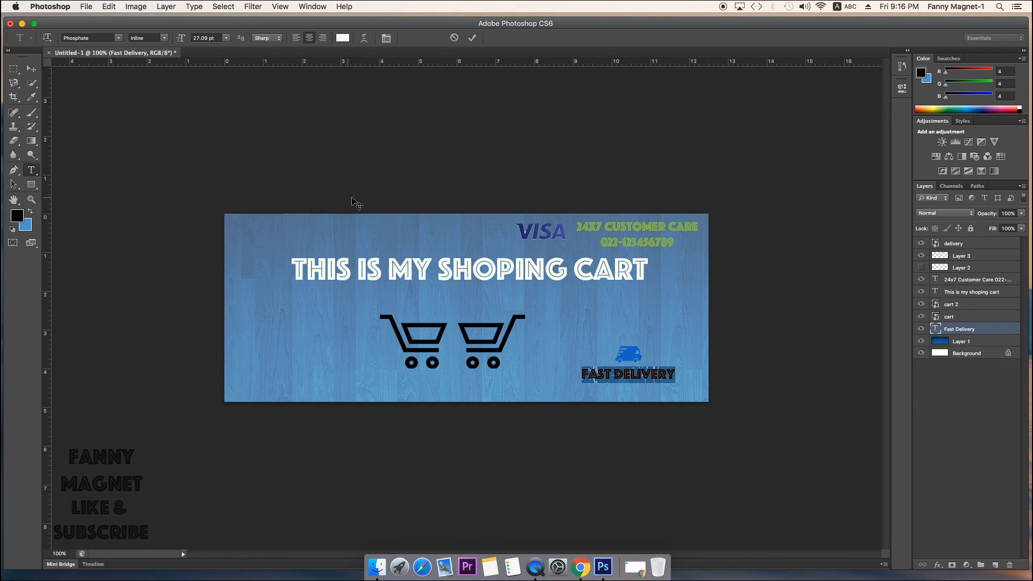
pyautogui.click(32, 68)
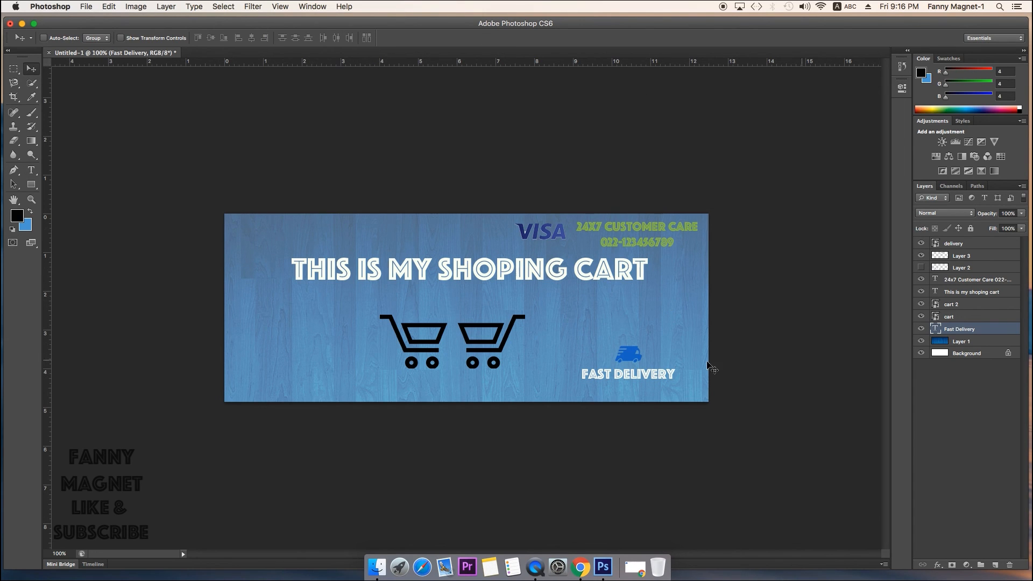
# - Export the banner for the web as a low-quality JPEG into the Images folder of Web Html on the Desktop, using the name web-banner
pyautogui.click(87, 7)
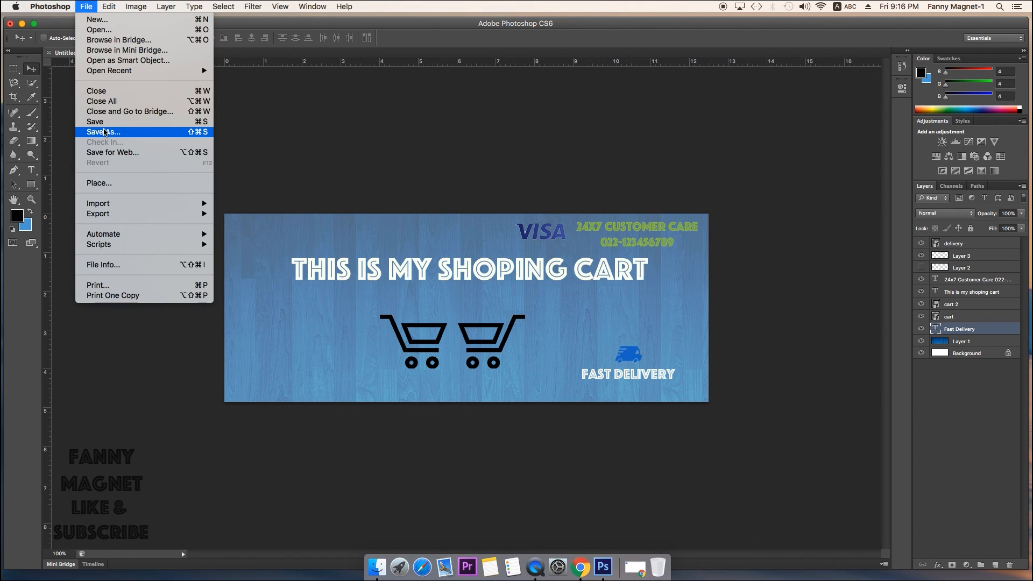
pyautogui.click(116, 156)
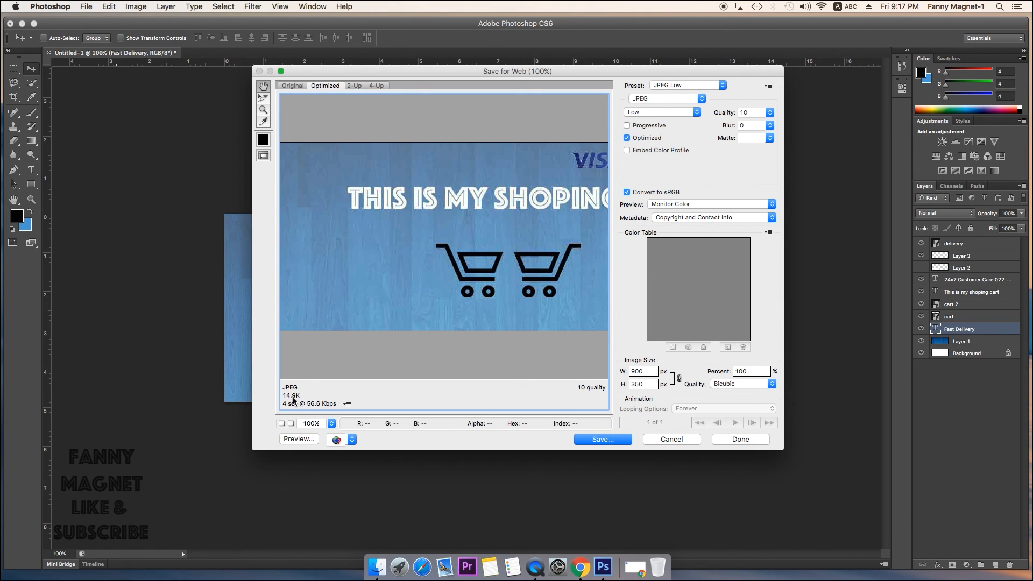
pyautogui.click(606, 441)
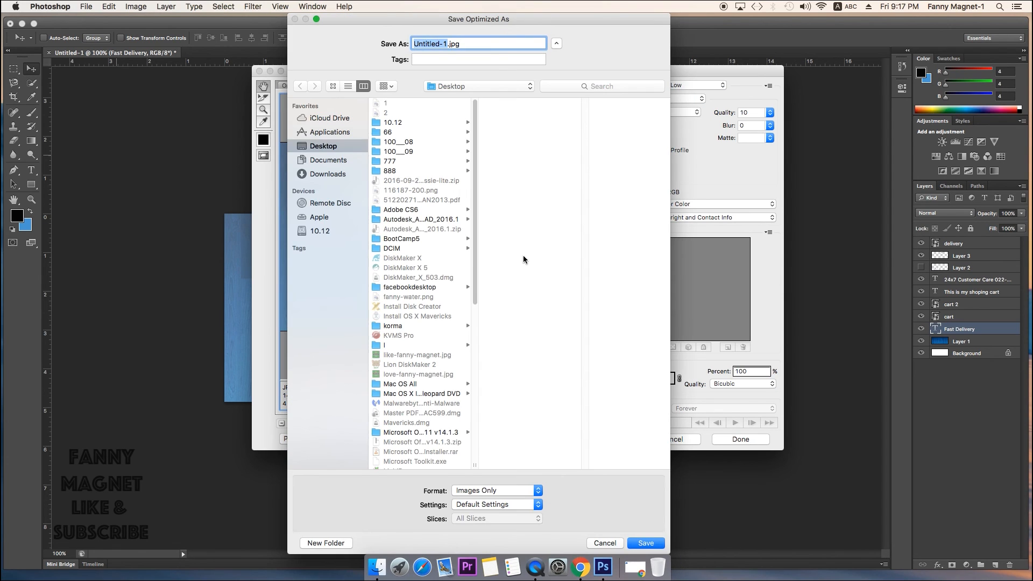
pyautogui.moveTo(473, 150); pyautogui.dragTo(460, 344)
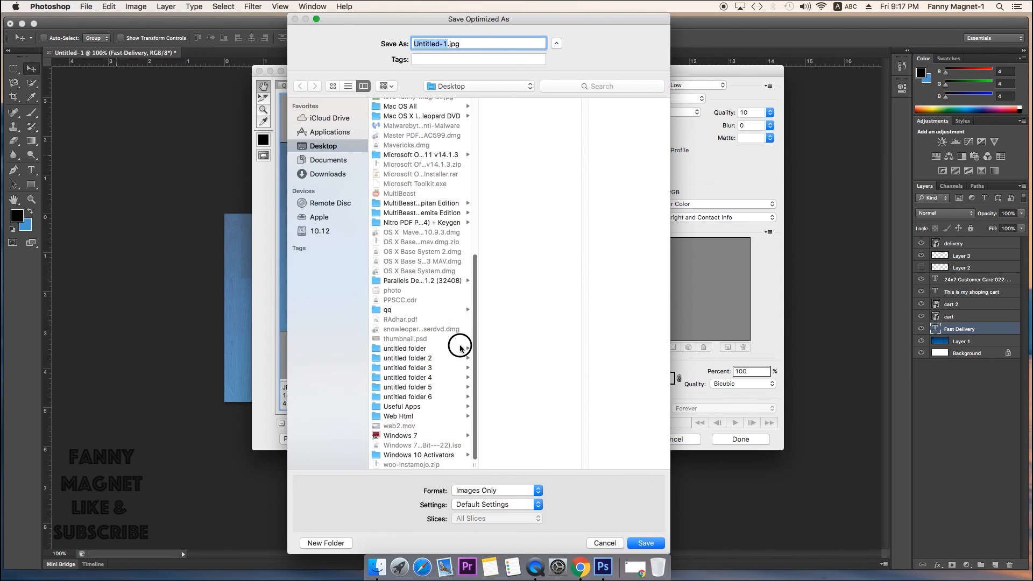
pyautogui.click(418, 417)
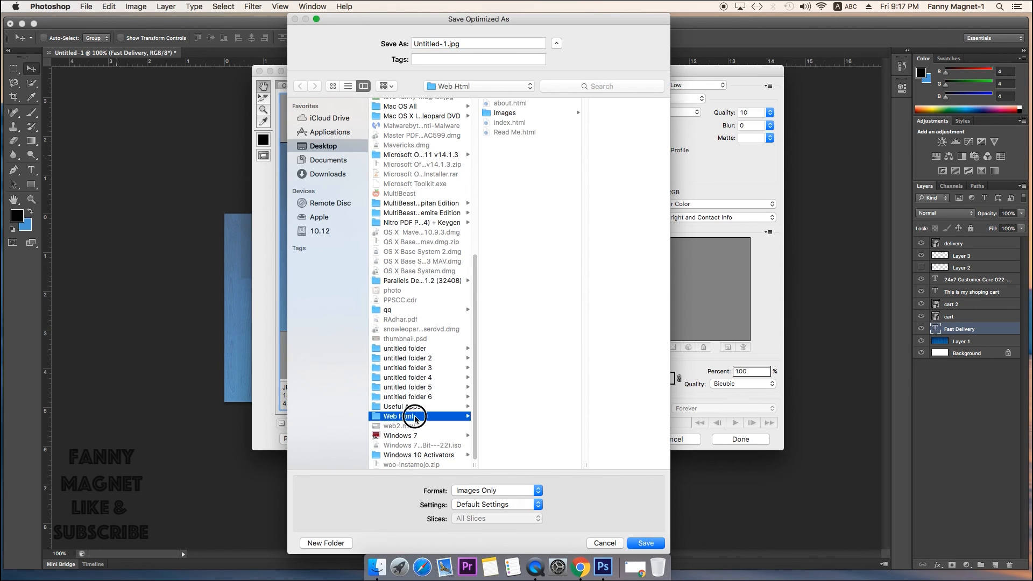
pyautogui.click(534, 115)
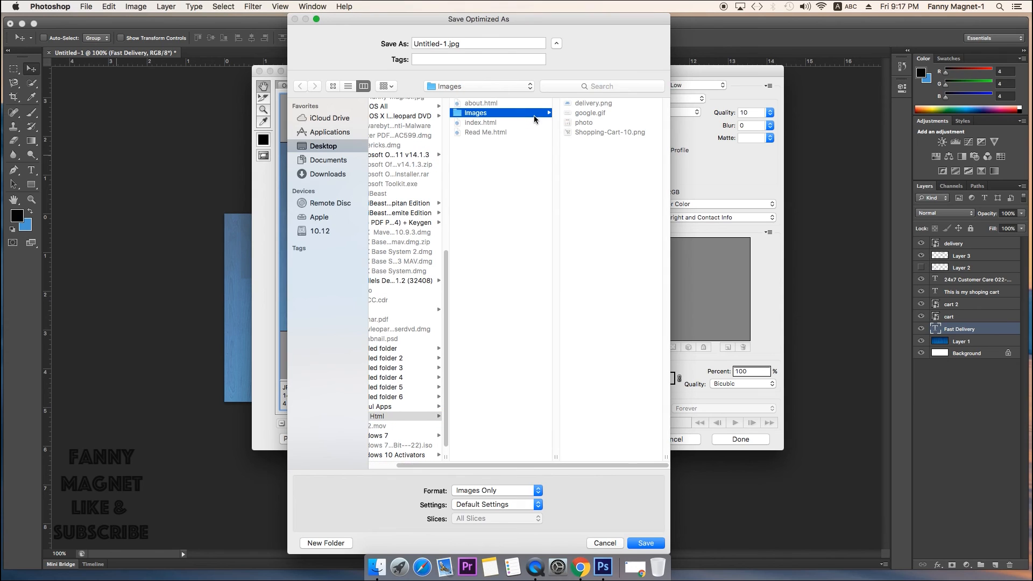
pyautogui.doubleClick(440, 43)
pyautogui.write('web')
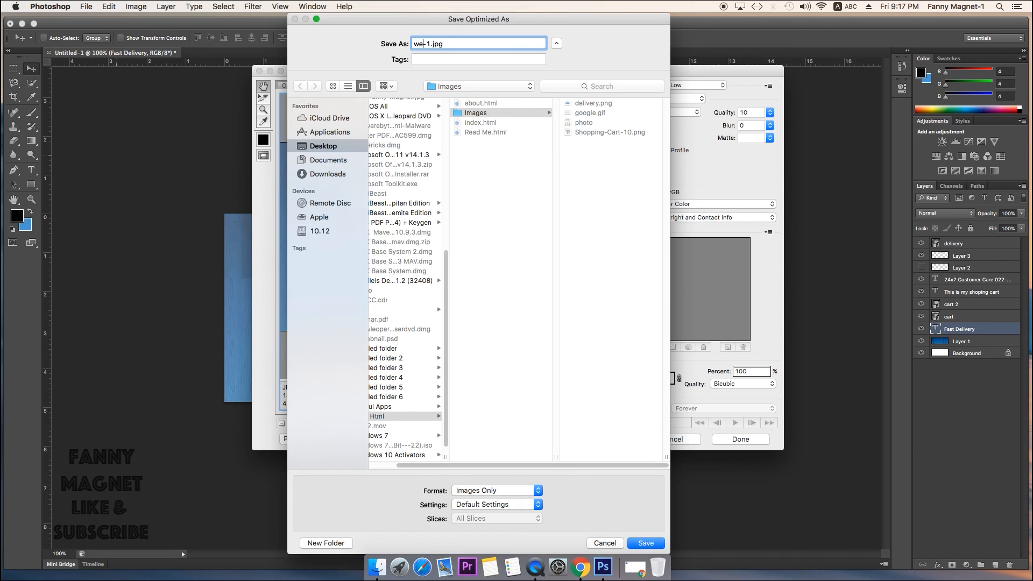
pyautogui.write('-banner')
pyautogui.click(649, 545)
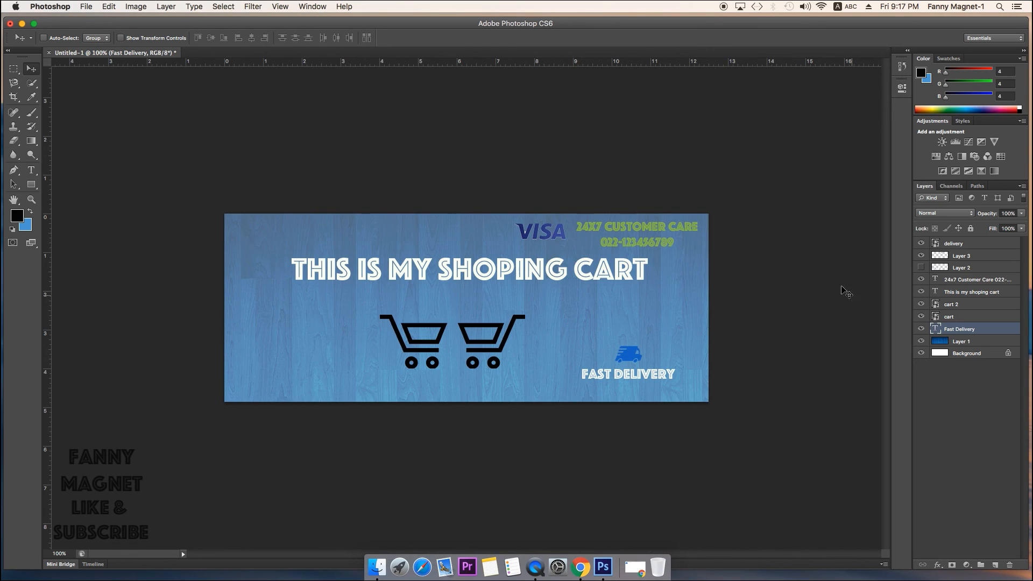